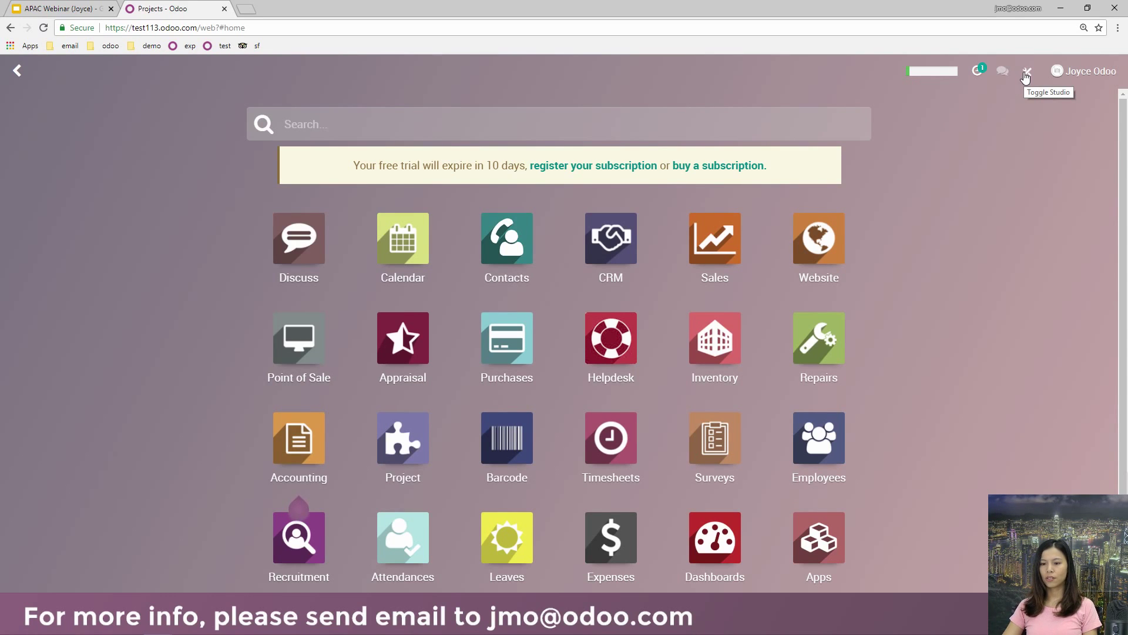
- Look through the Studio customization options on the home screen and close Studio
click(1025, 74)
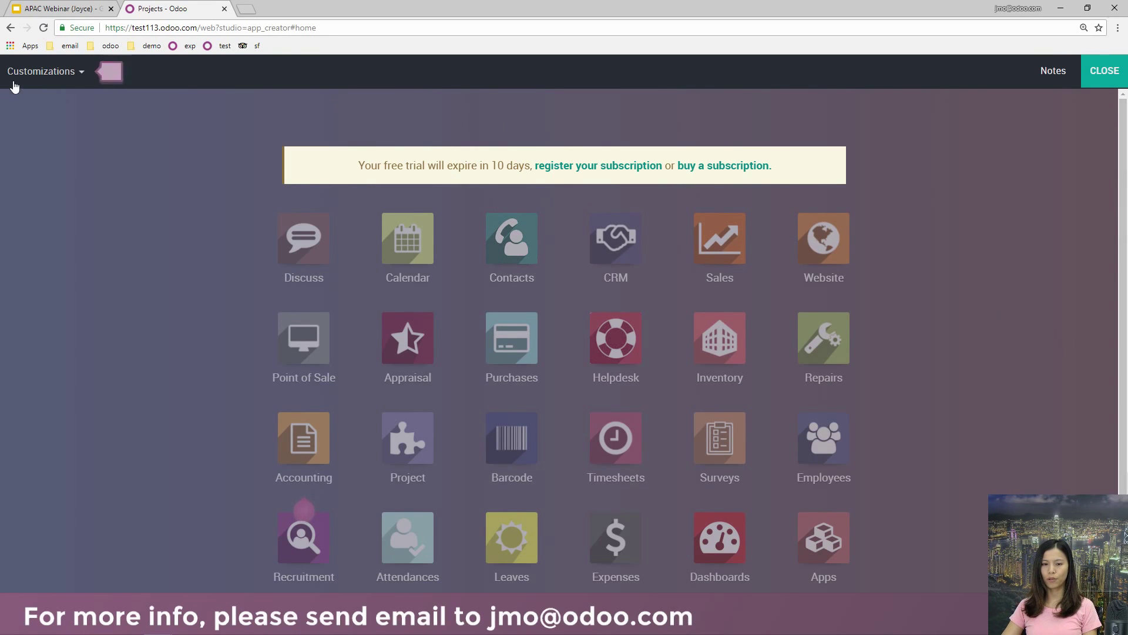
mouse_move(35, 78)
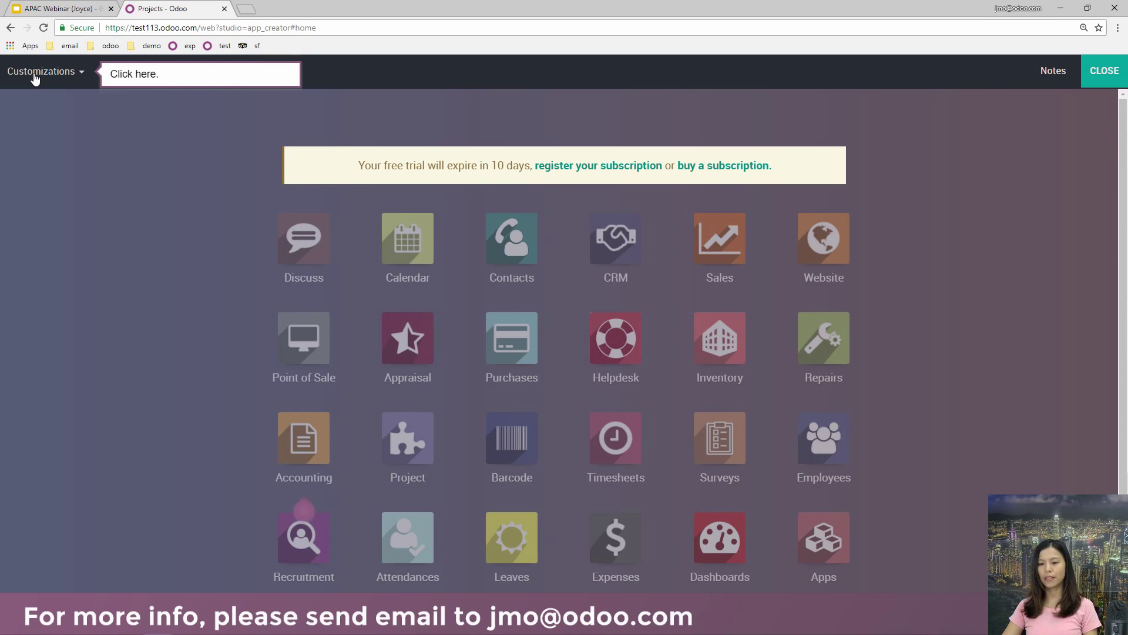
click(35, 79)
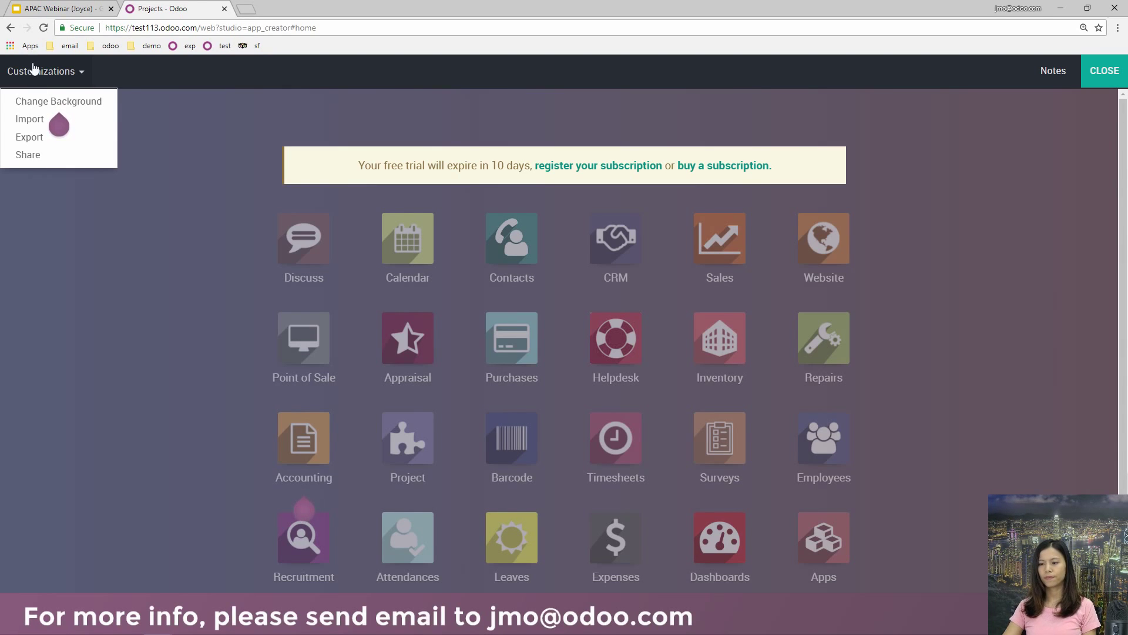
click(1103, 71)
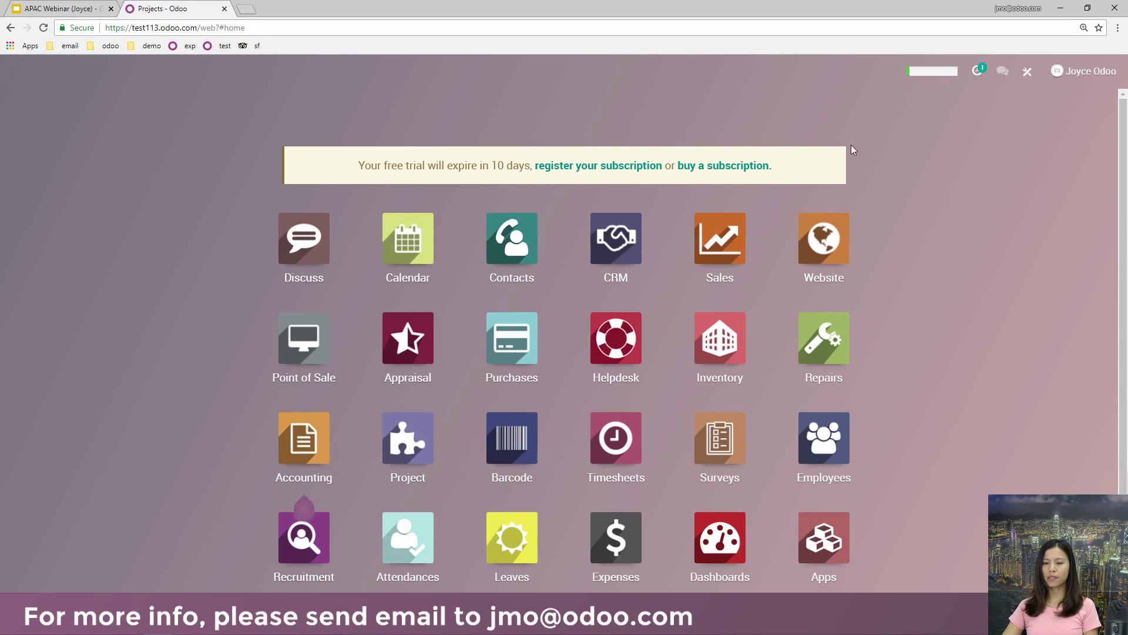
- Open the Joyce Group record in the Contacts app and start customizing its form in Studio
click(522, 244)
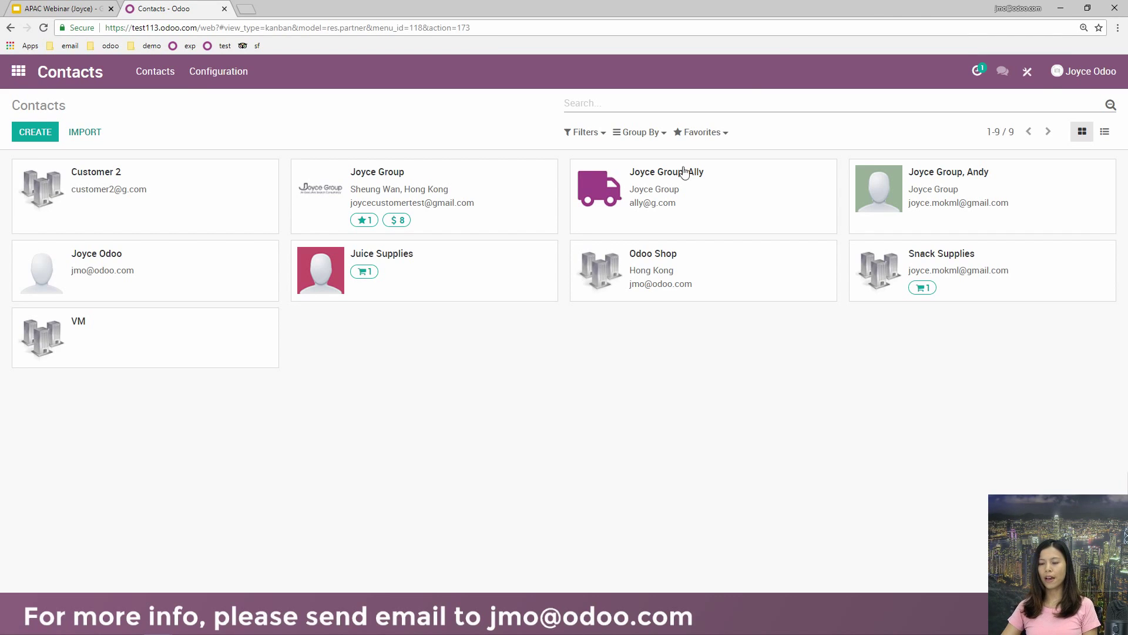
click(1109, 135)
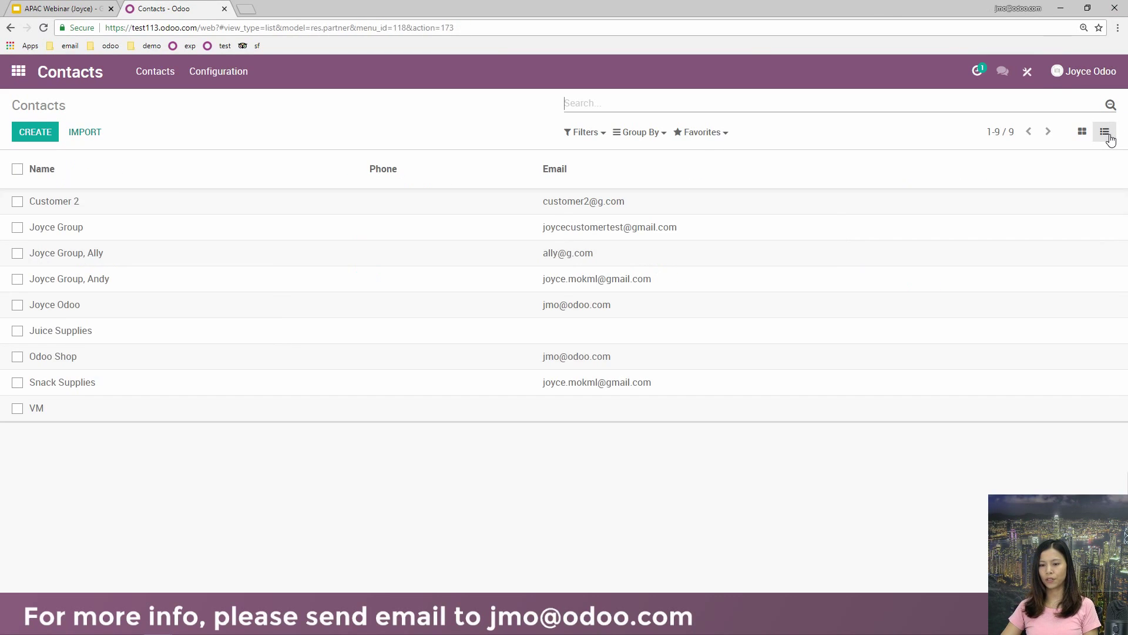
click(1081, 131)
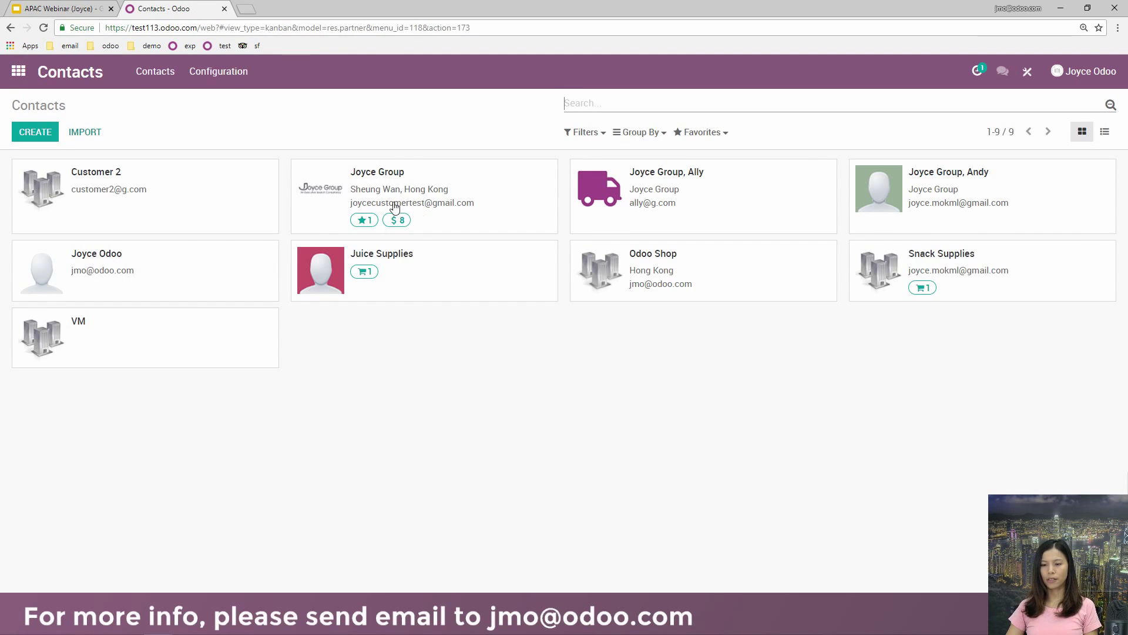
click(495, 195)
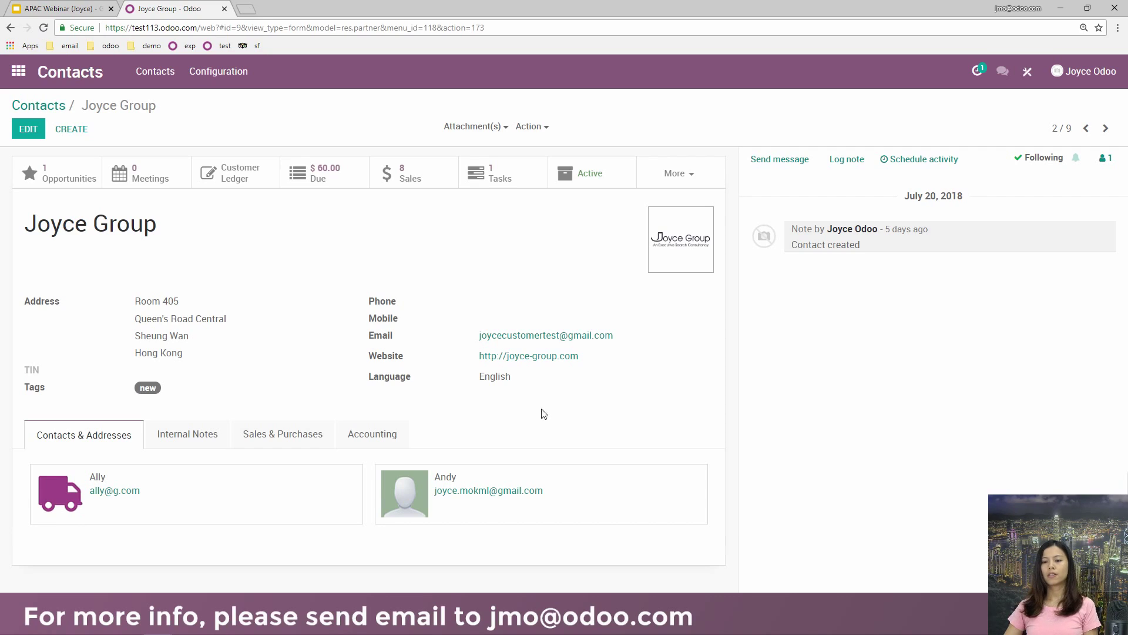
click(1027, 70)
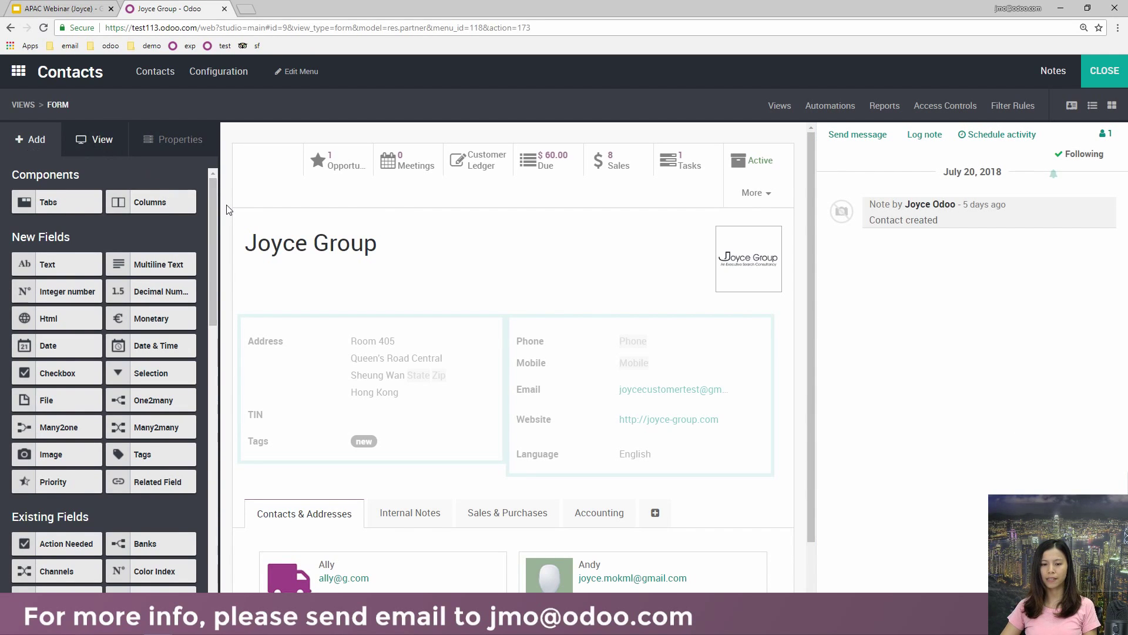
- Review the available components and fields, and add a new text field below Tags on the contact form
mouse_move(215, 205)
mouse_down()
mouse_move(214, 217)
mouse_move(215, 206)
mouse_up()
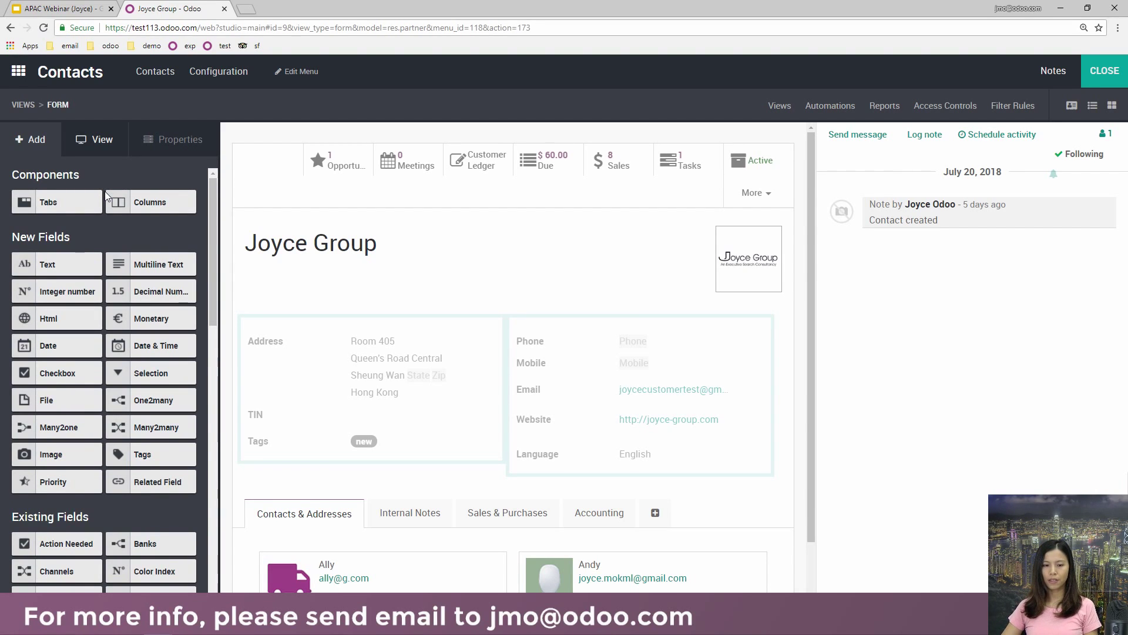
drag(214, 192, 210, 211)
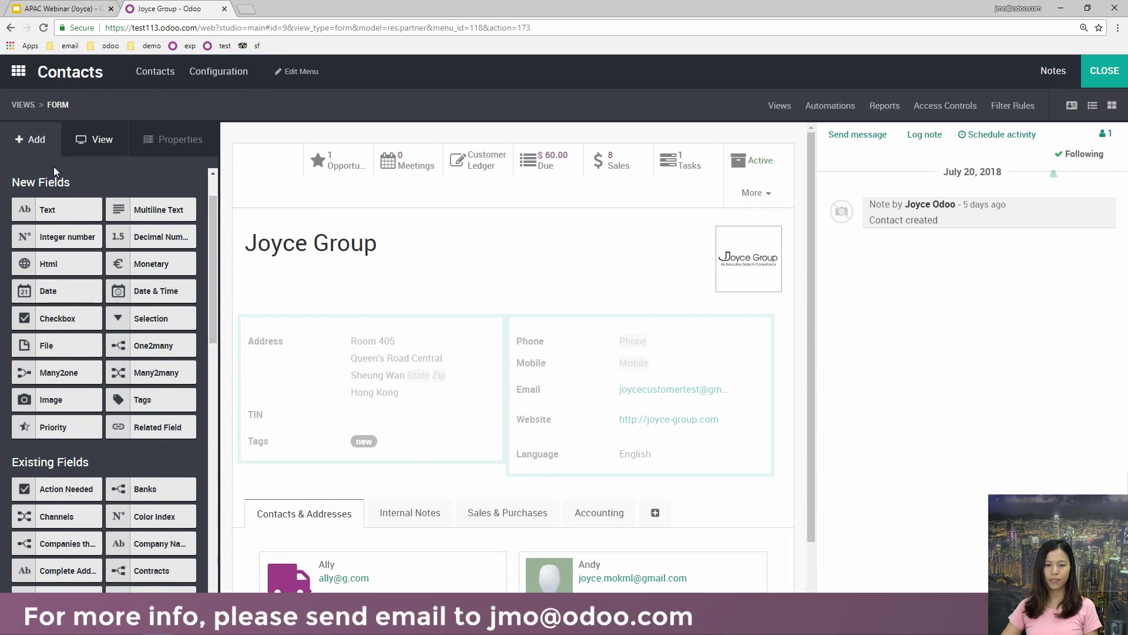
drag(210, 239, 227, 309)
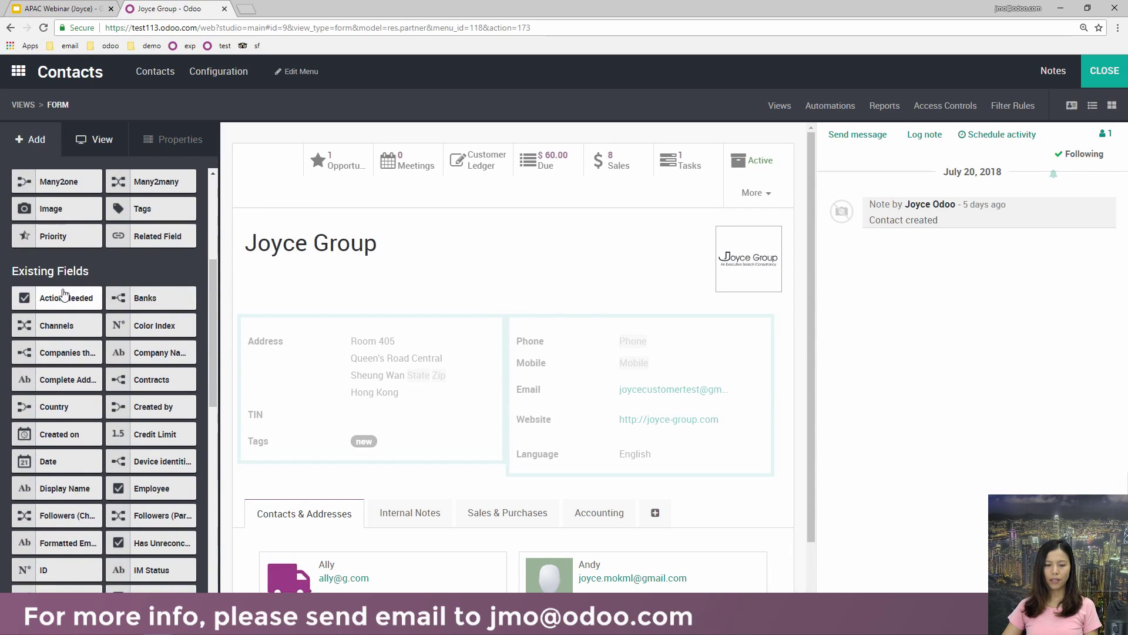
drag(206, 296, 232, 302)
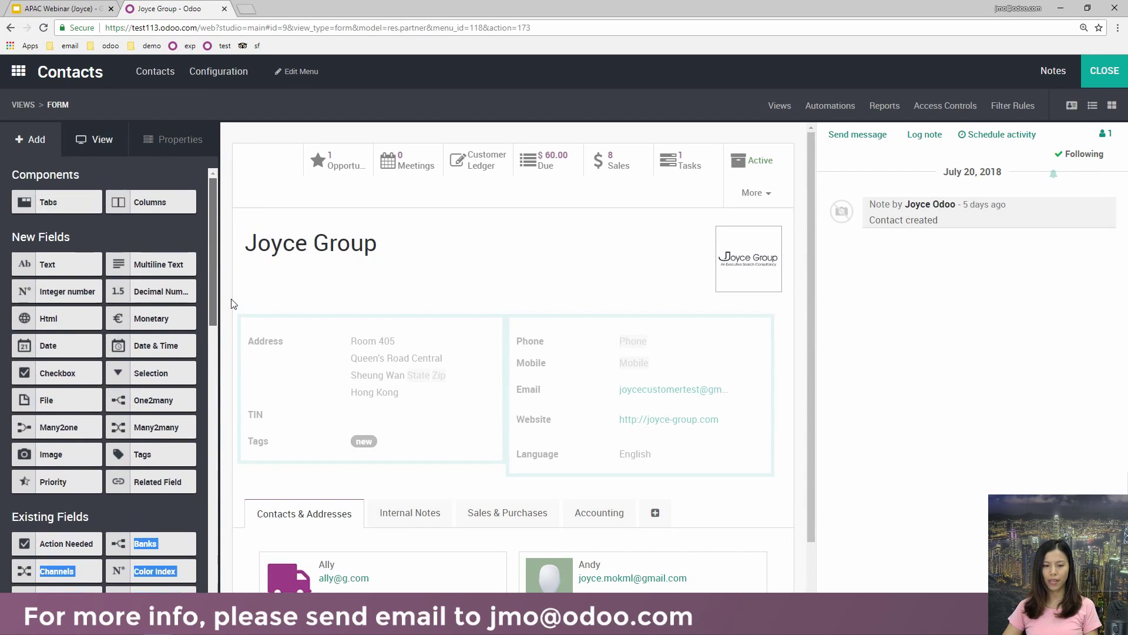
click(182, 239)
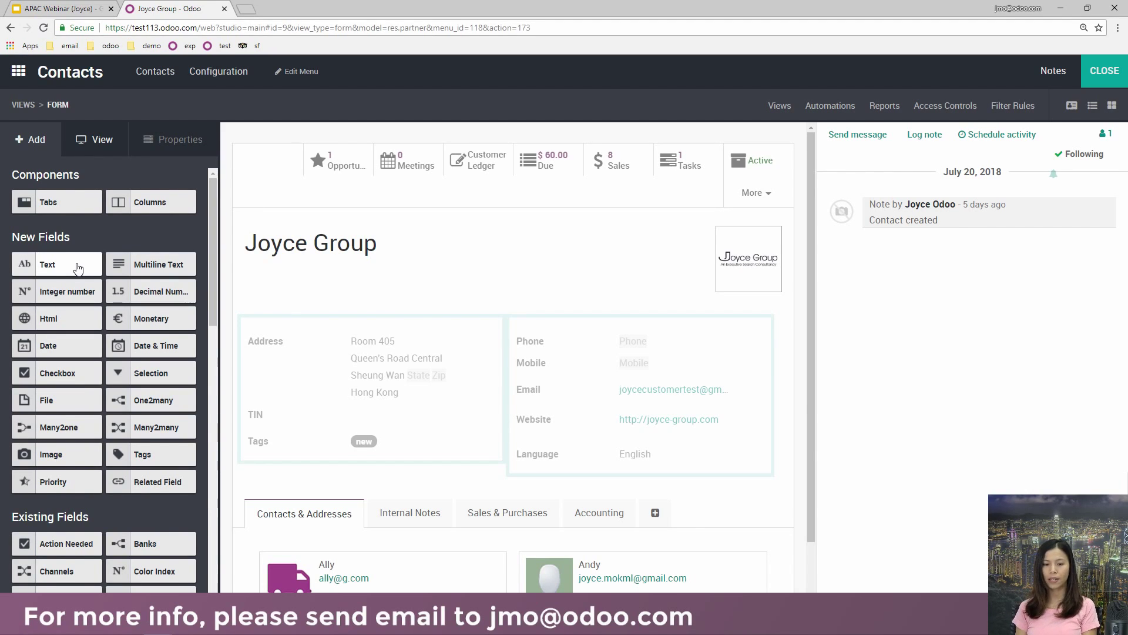
drag(78, 268, 333, 480)
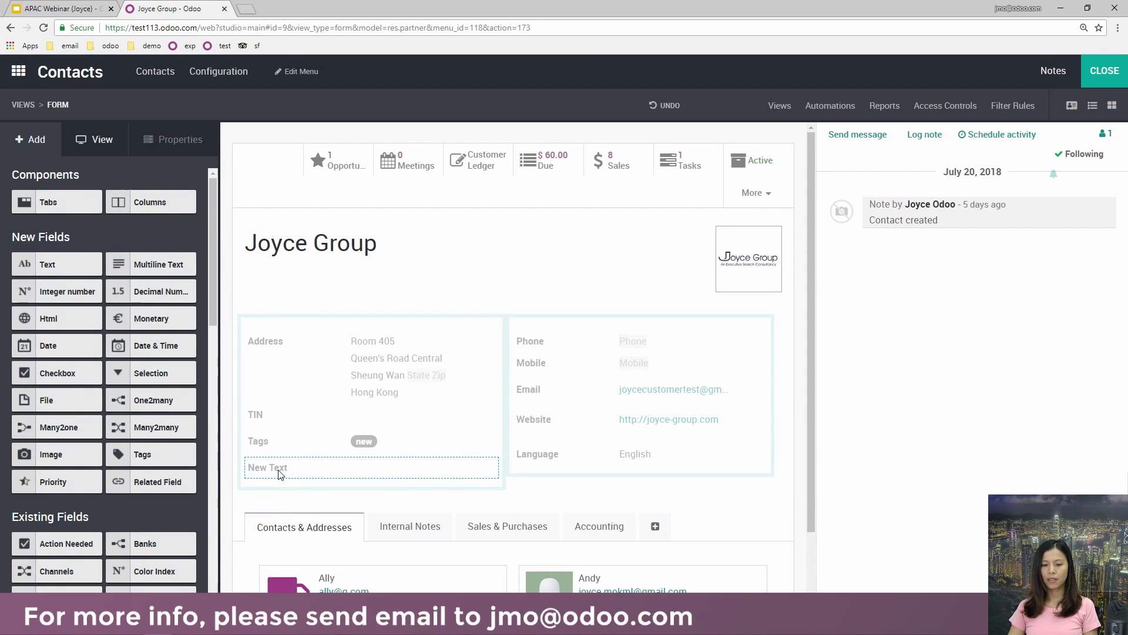
- Set the new text field's label to "Retailer ID"
click(263, 474)
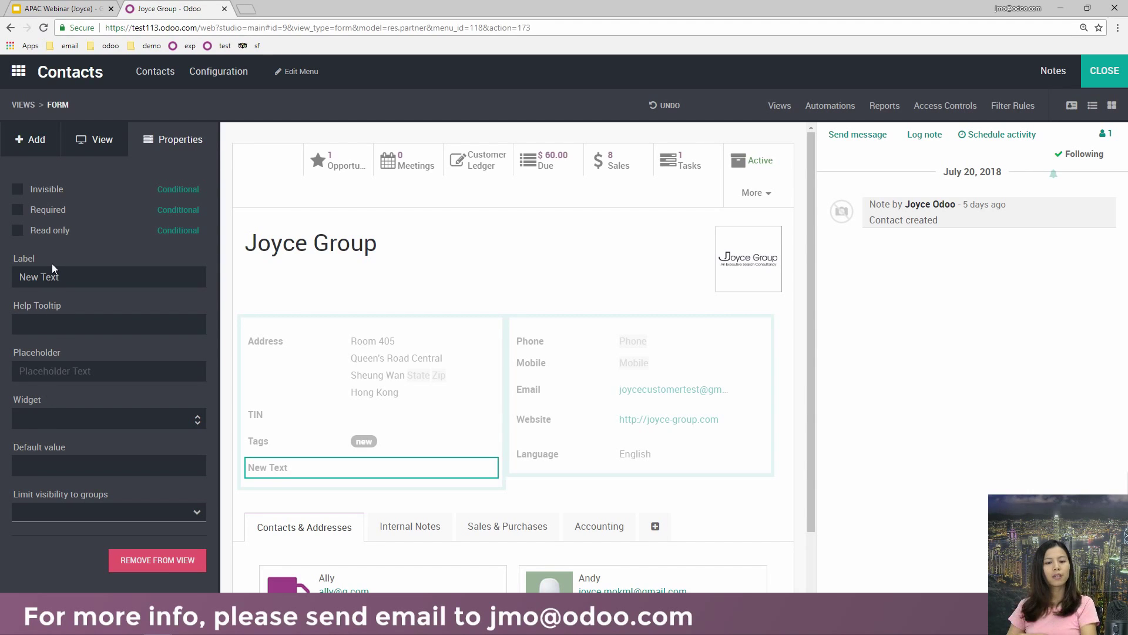
click(60, 276)
drag(60, 276, 7, 274)
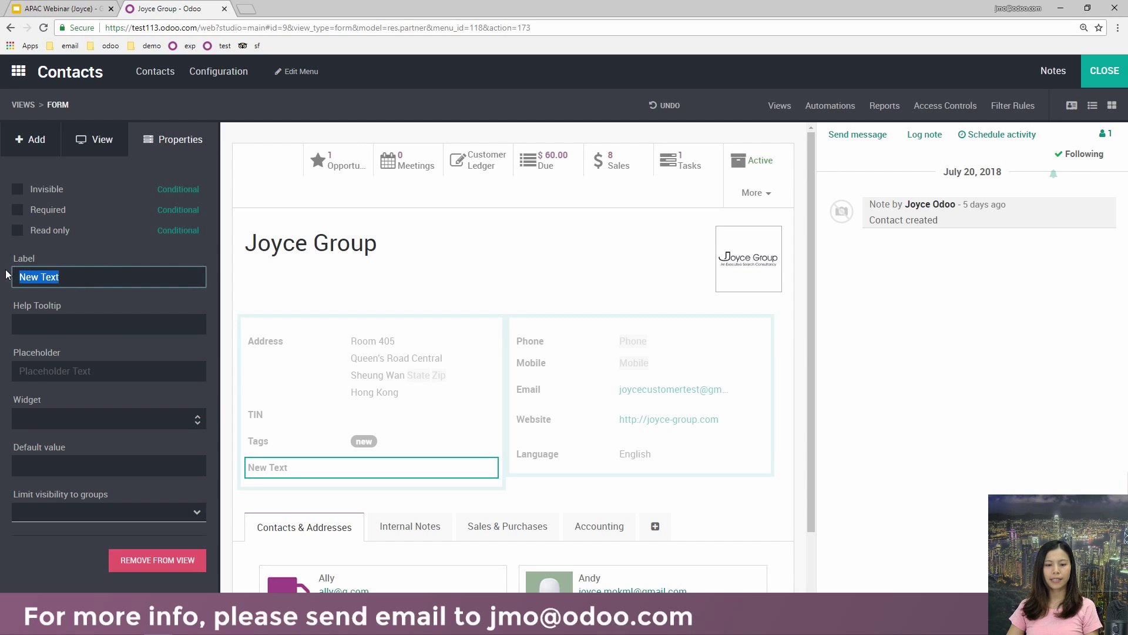
text(REtail)
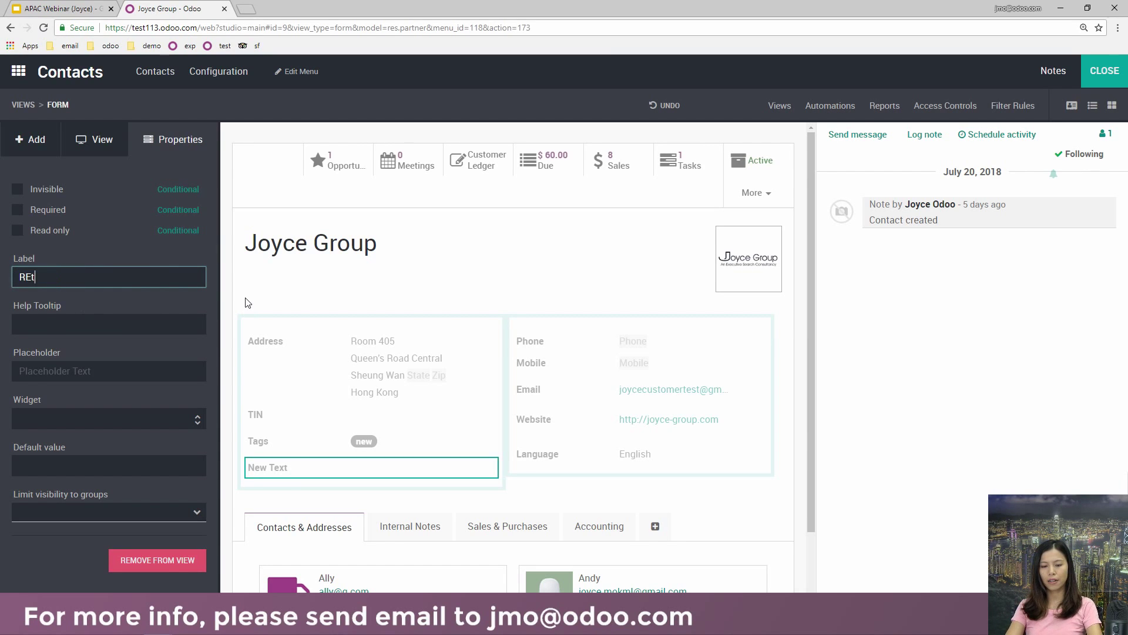
key(BackSpace)
key(BackSpace)
text(etailer ID)
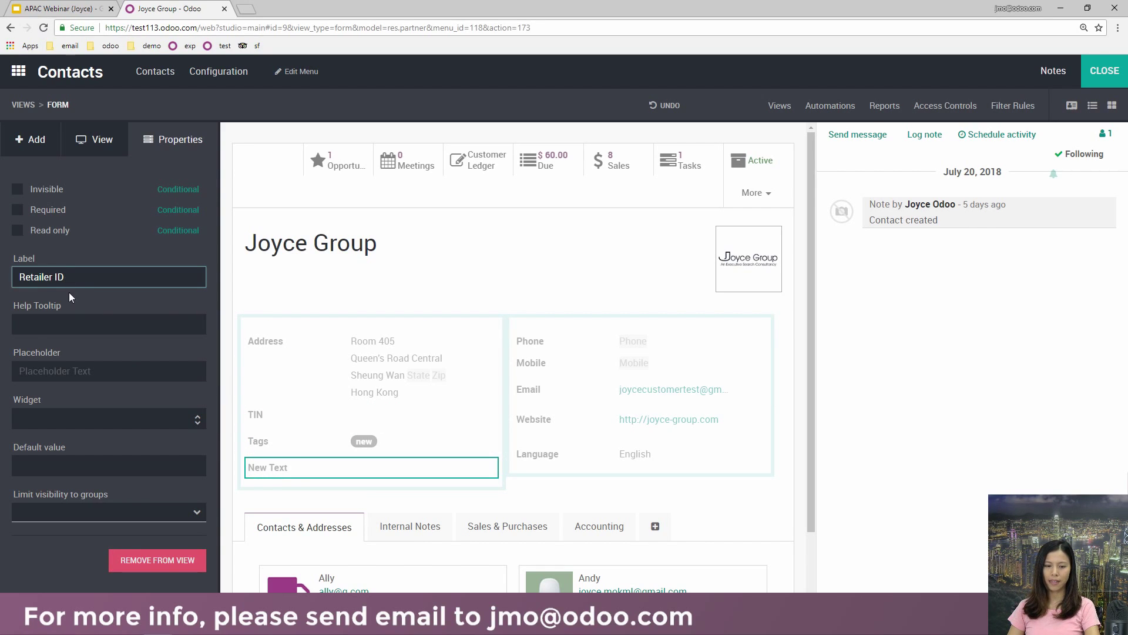
click(76, 326)
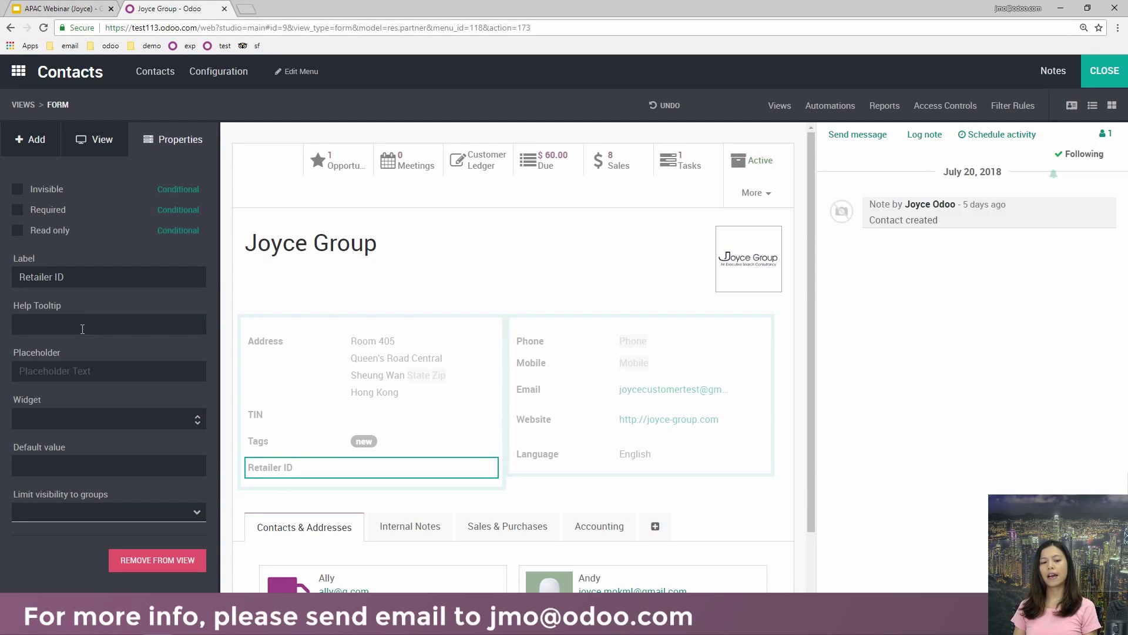
- Set the Retailer ID field's help tooltip to "Enter Retailer ID if valid."
click(82, 330)
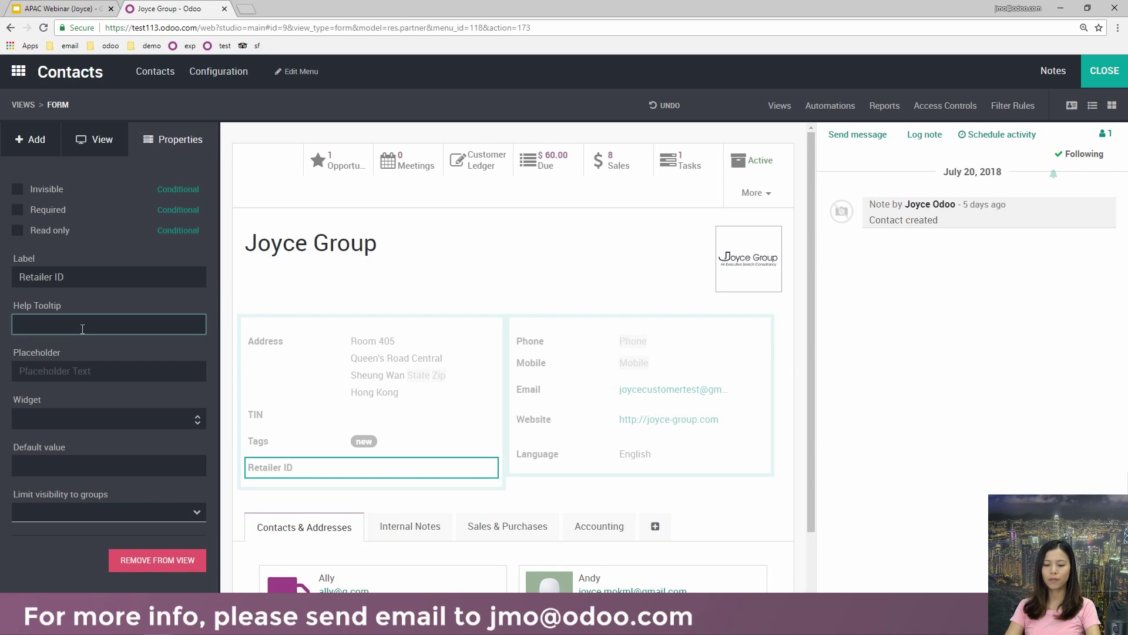
text(Enter REtail)
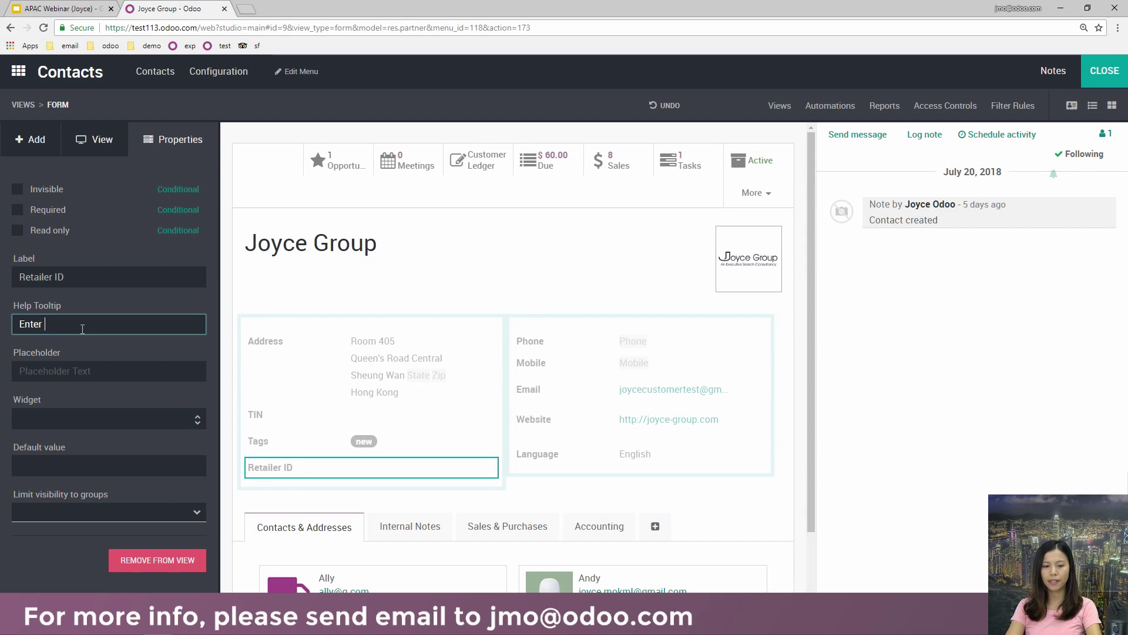
key(BackSpace)
key(BackSpace)
key(BackSpace)
key(BackSpace)
key(BackSpace)
text(etailer ID )
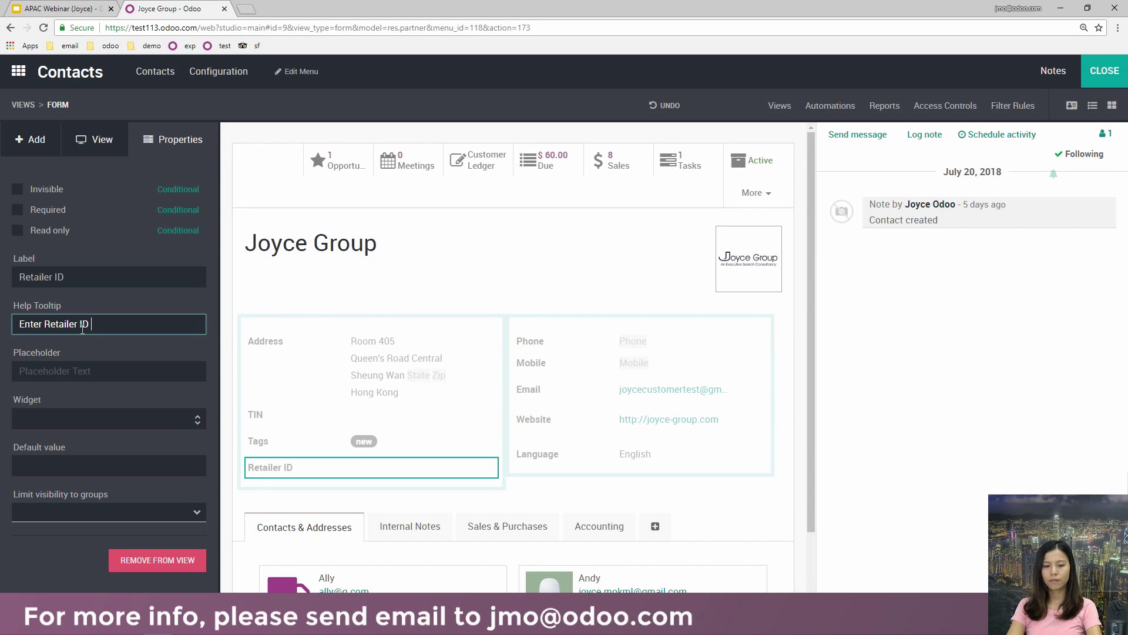
text(if )
text(cust)
key(BackSpace)
key(BackSpace)
key(BackSpace)
key(BackSpace)
text(valid.)
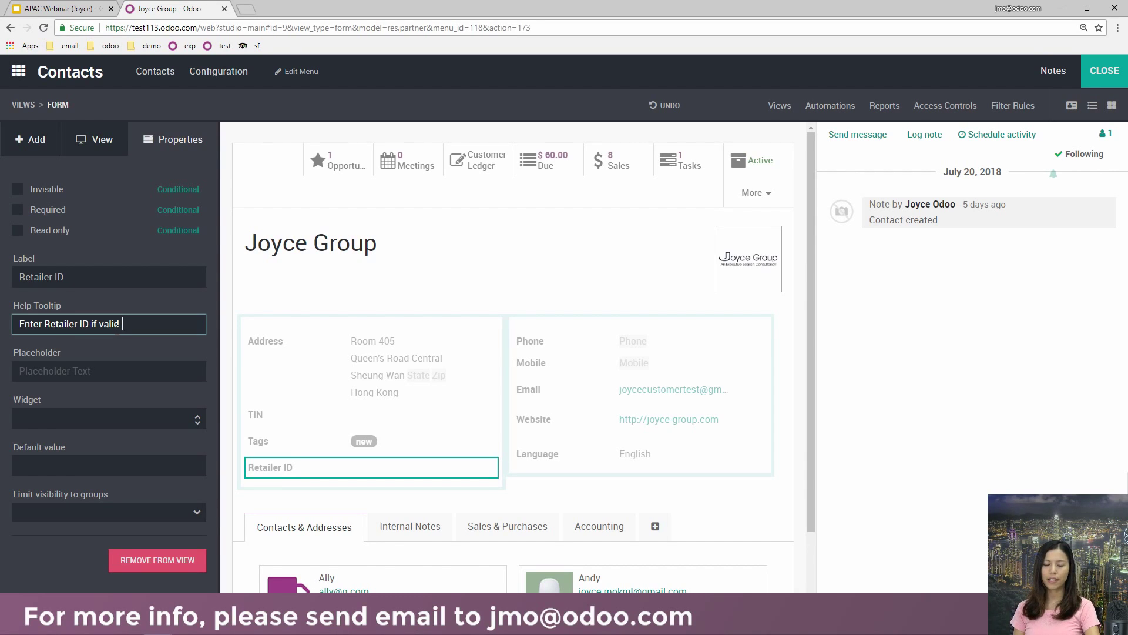
click(73, 370)
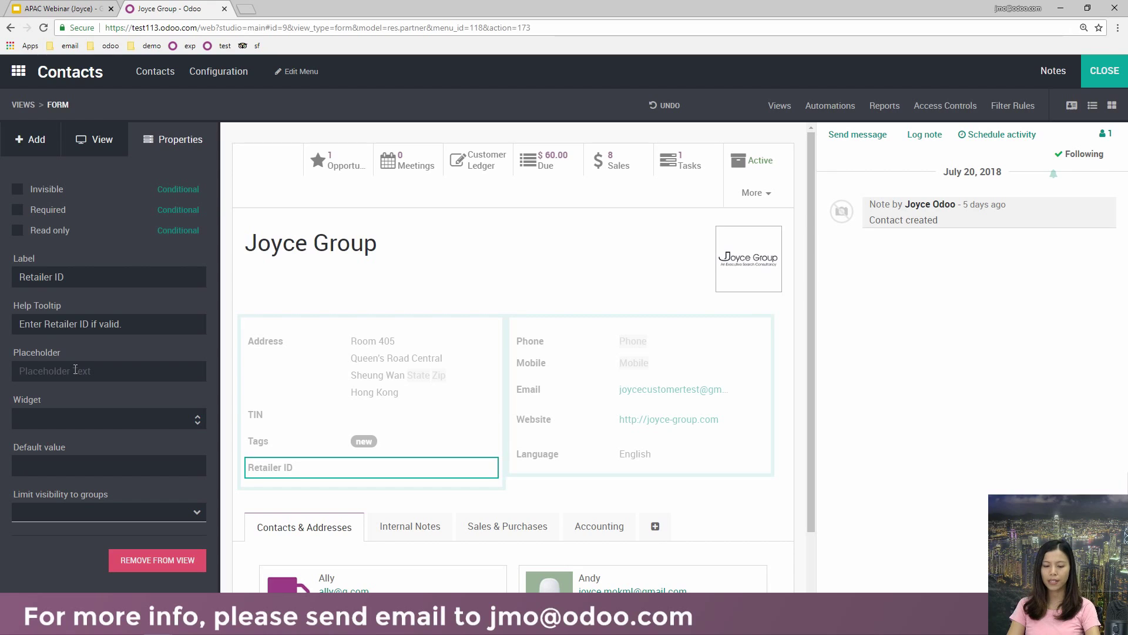
- Set the Retailer ID field's placeholder text to "e.g. ABC-1234"
click(75, 369)
text(e.g. )
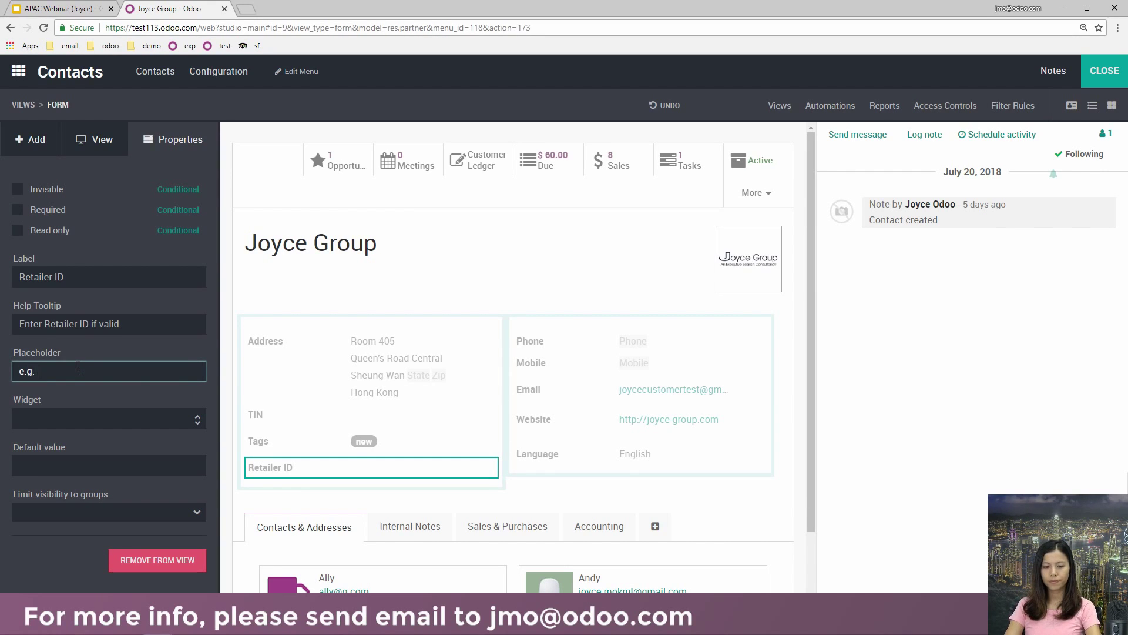
text(ABC-)
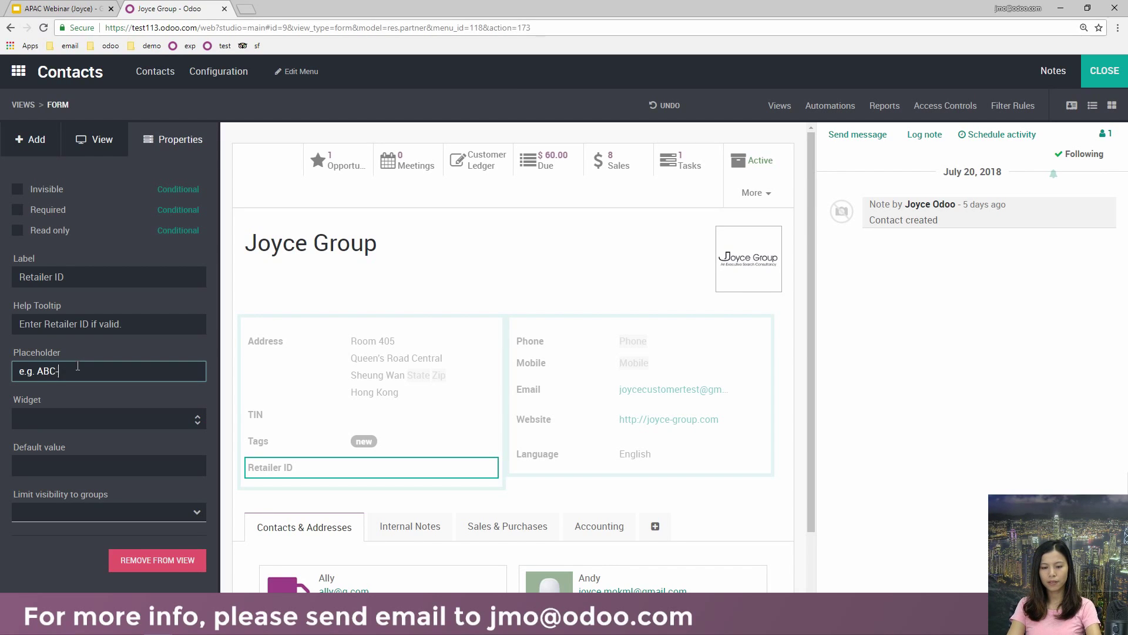
text(1234)
click(94, 395)
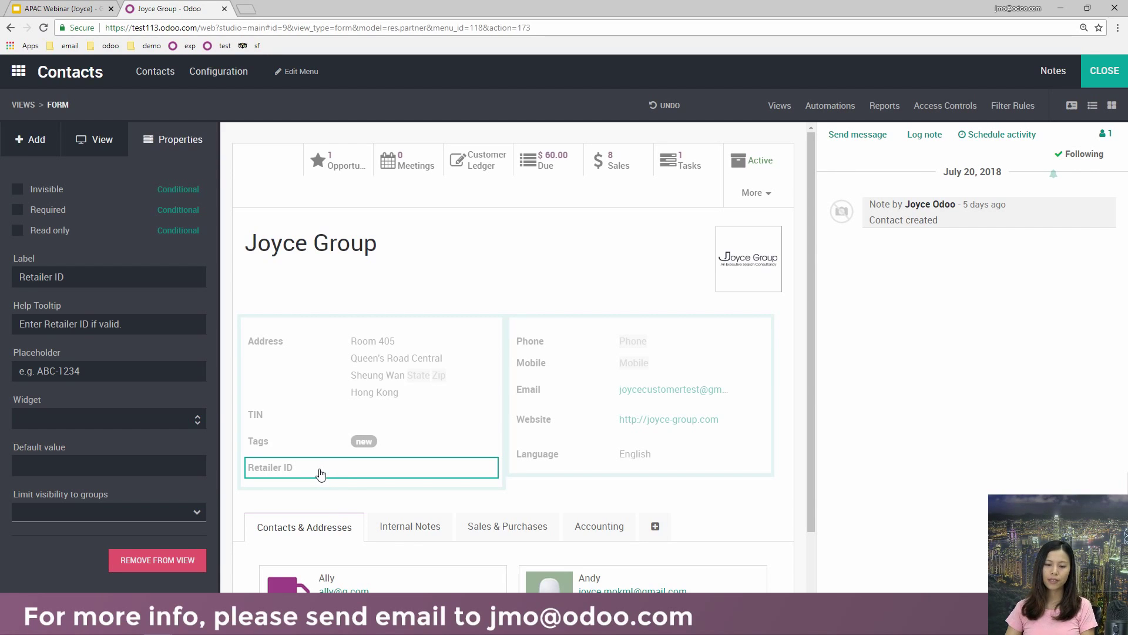
- Make the Retailer ID field required only for records where "Is a Company" is set (true), and save the condition
click(17, 213)
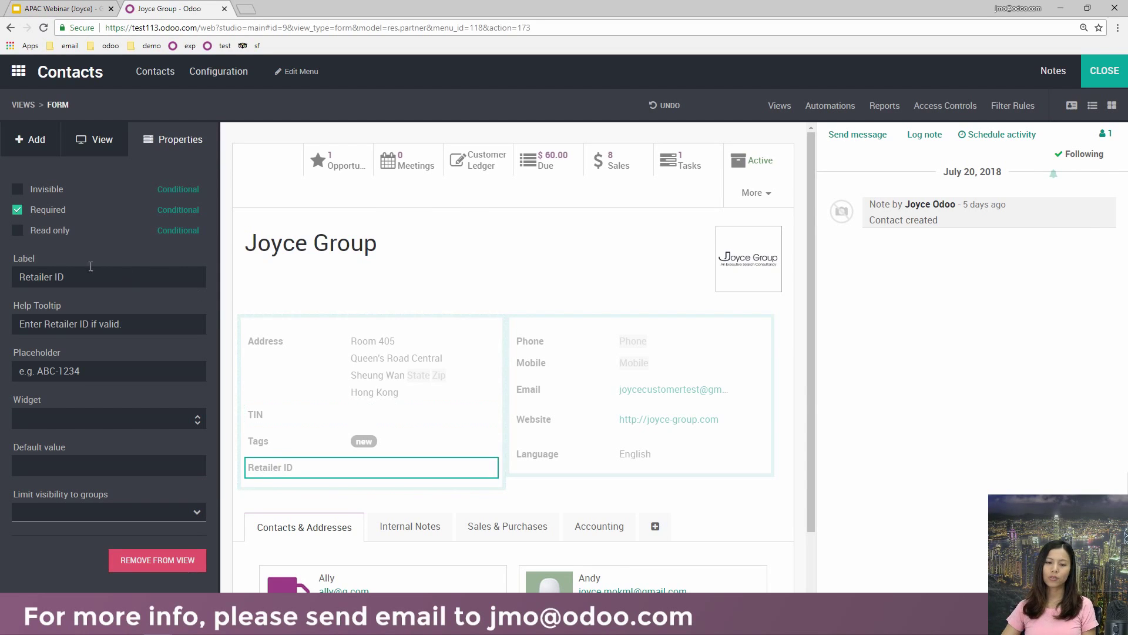
click(175, 212)
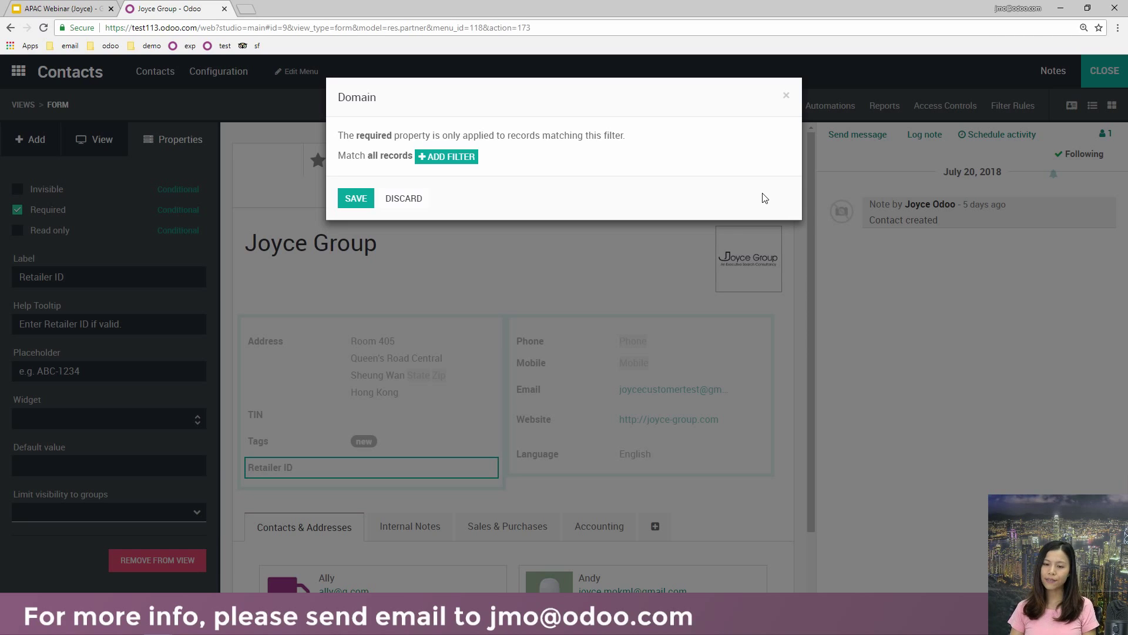
click(447, 157)
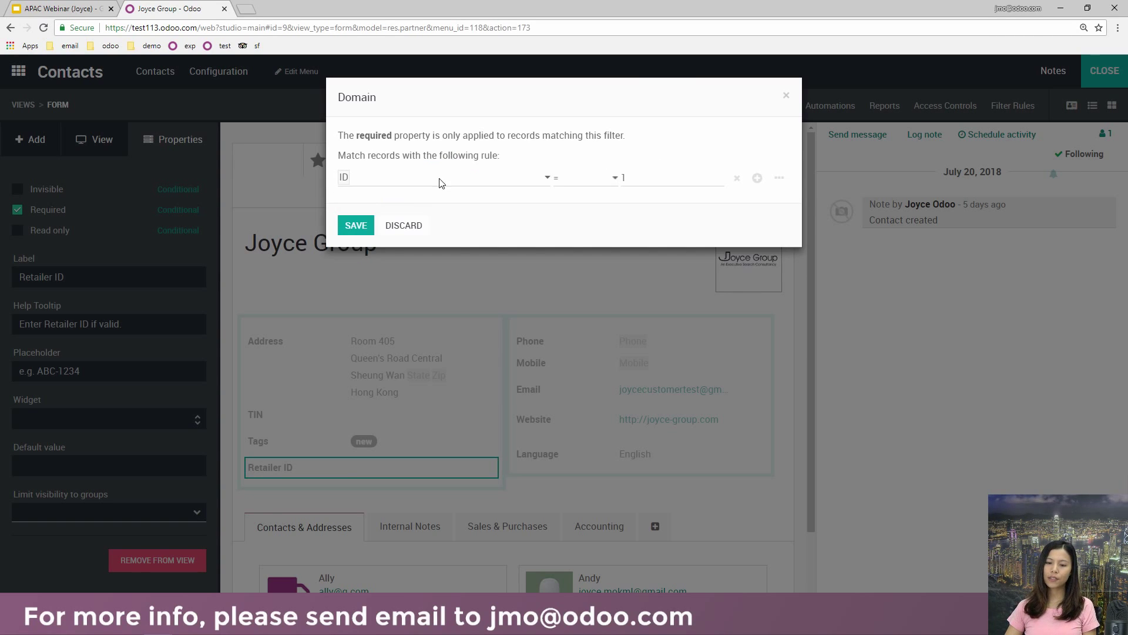
click(444, 179)
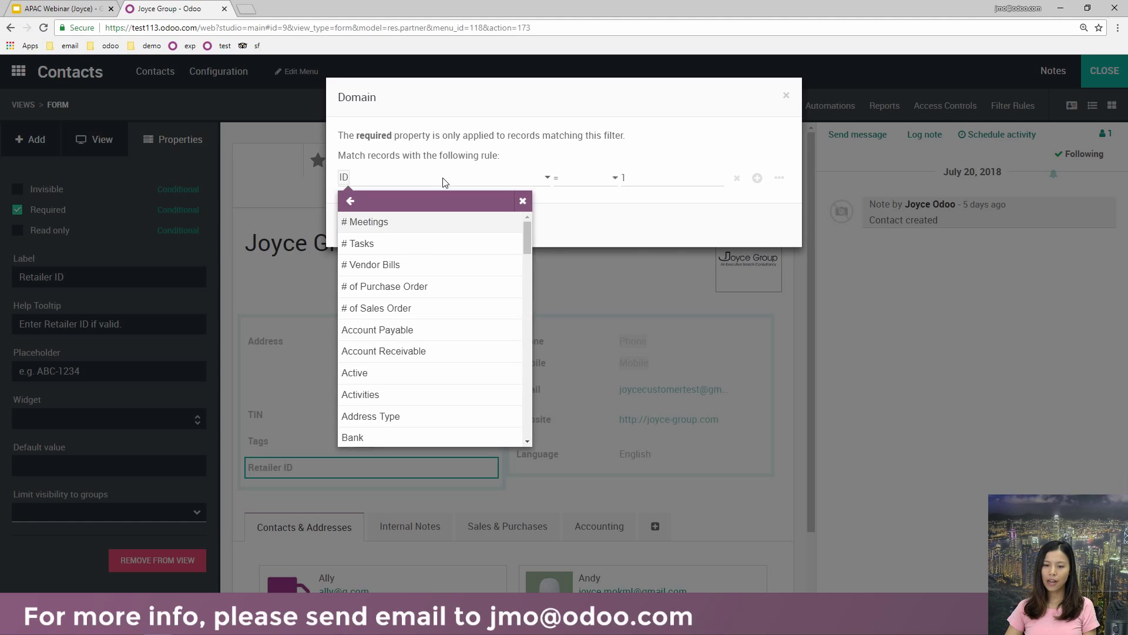
drag(530, 227, 517, 325)
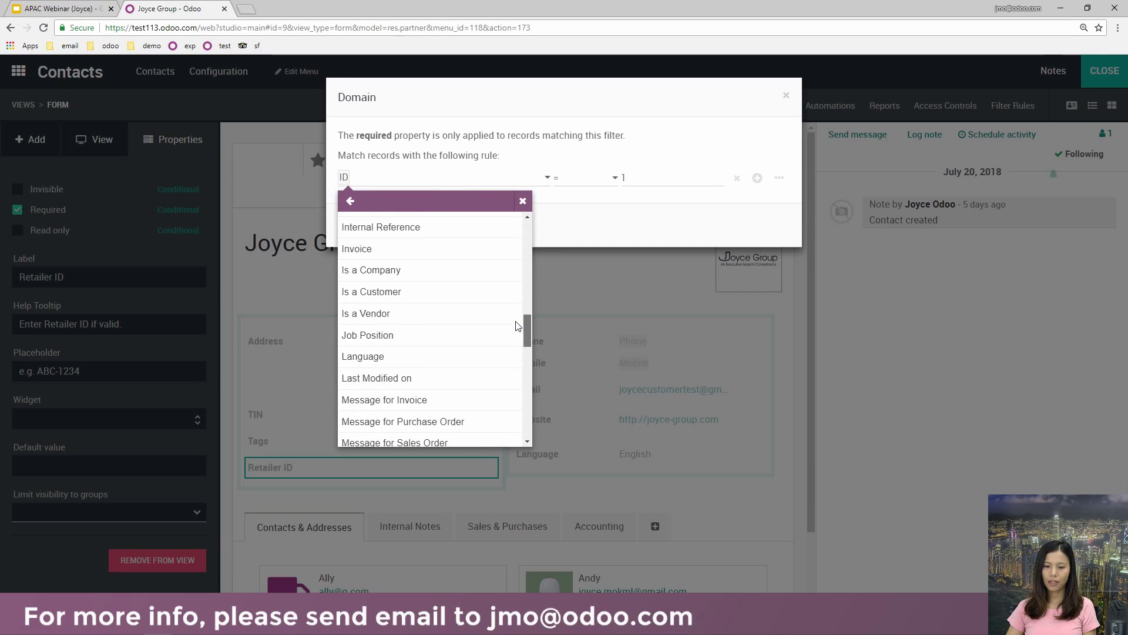
click(492, 272)
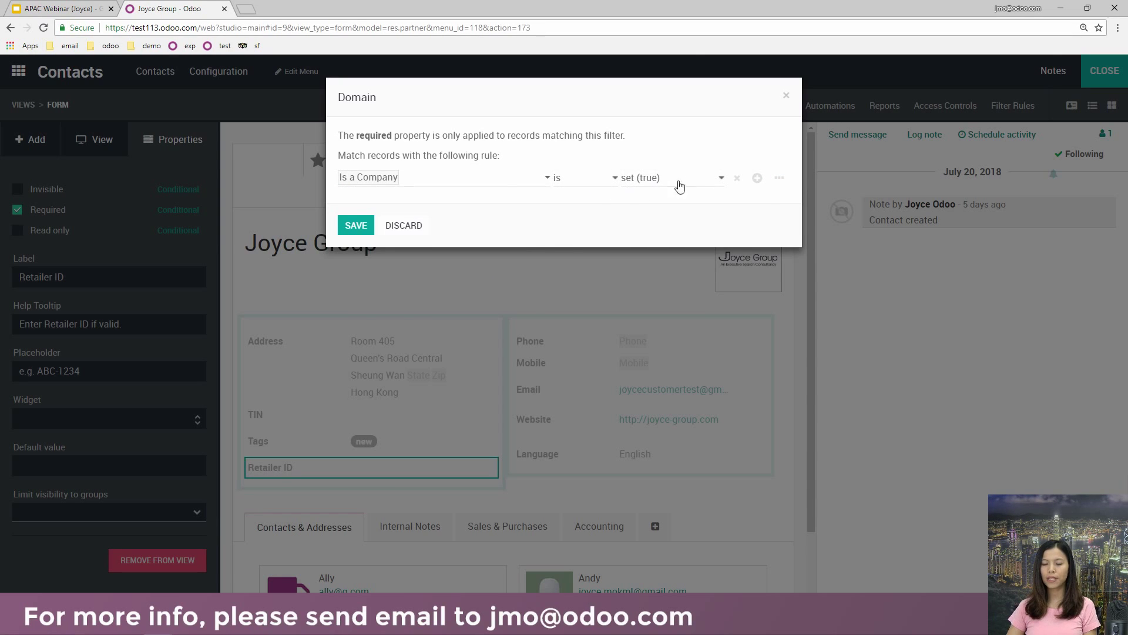
click(356, 227)
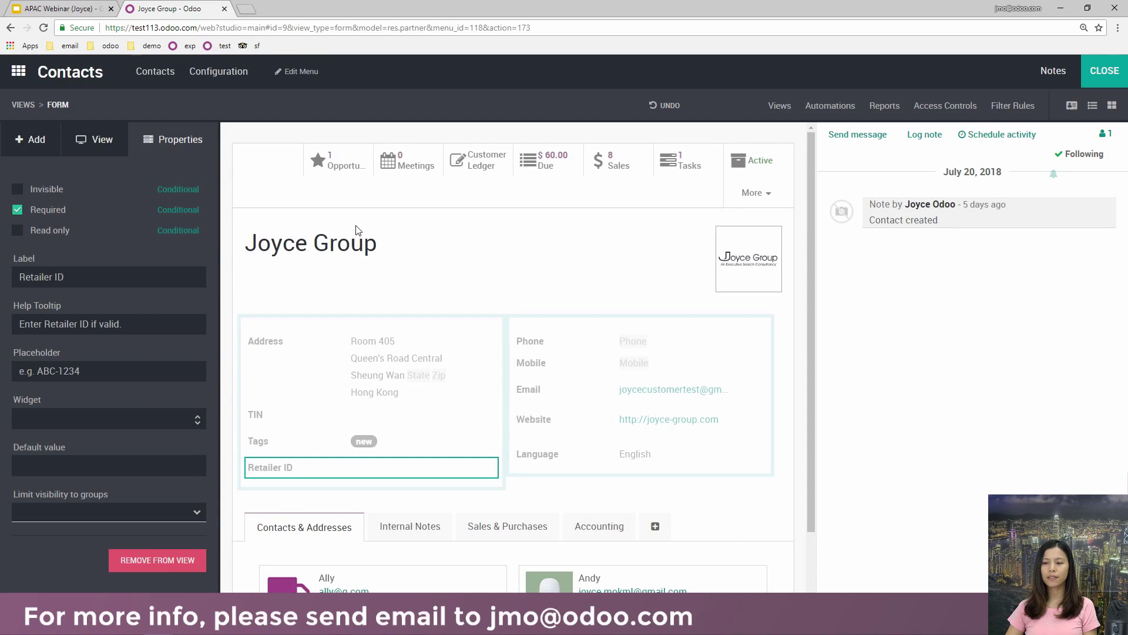
- Leave Studio and try to save the Joyce Group contact with its Retailer ID left empty
click(1105, 79)
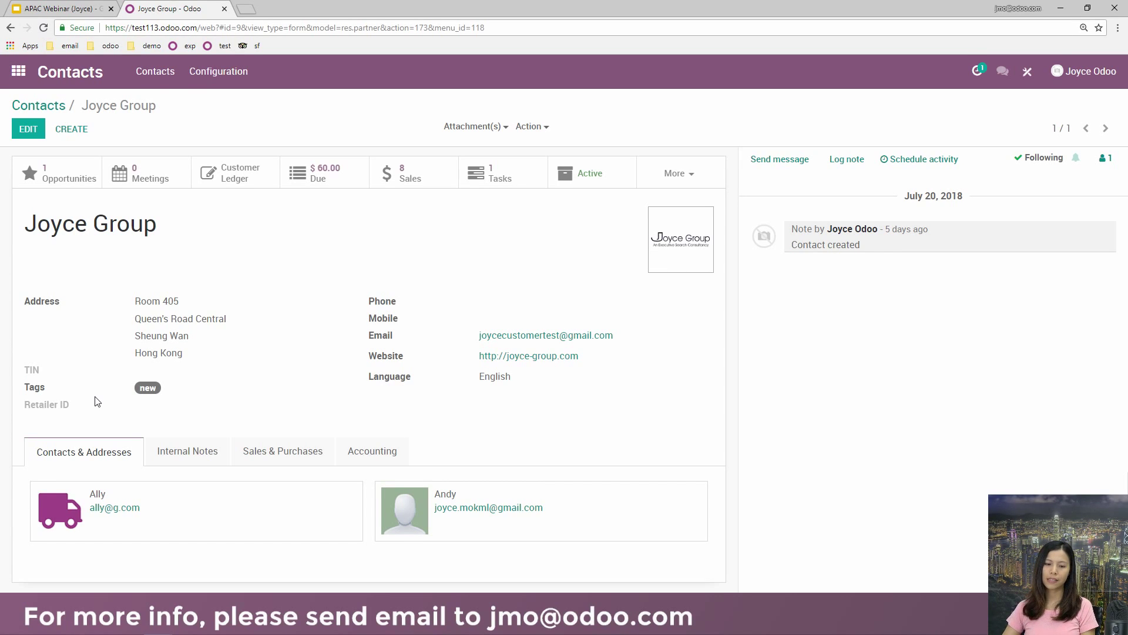
click(29, 129)
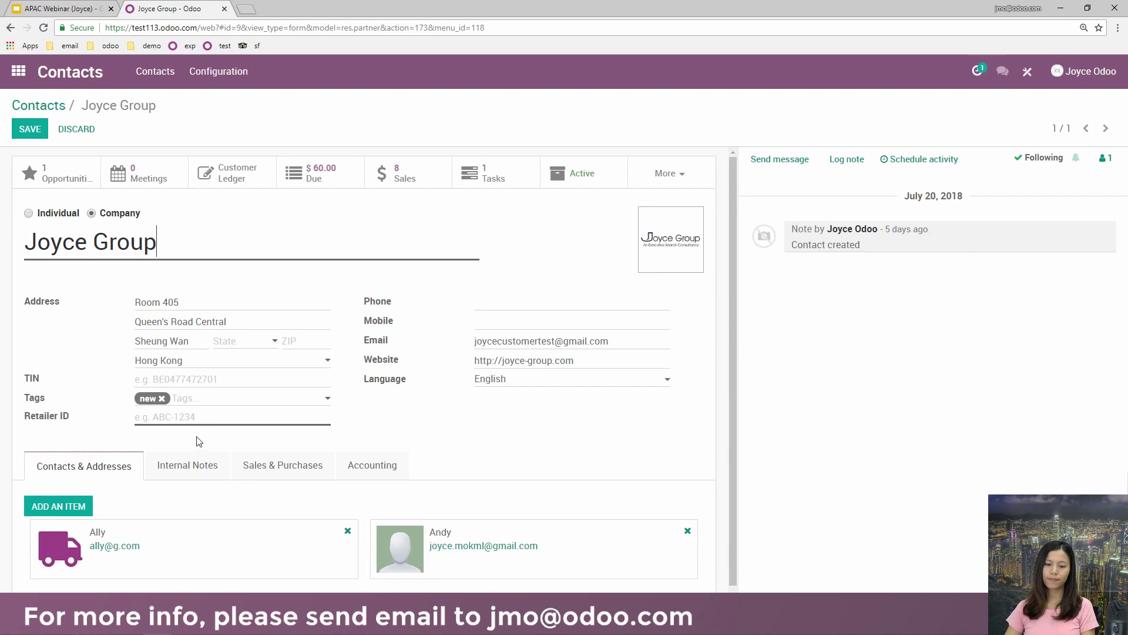
click(30, 131)
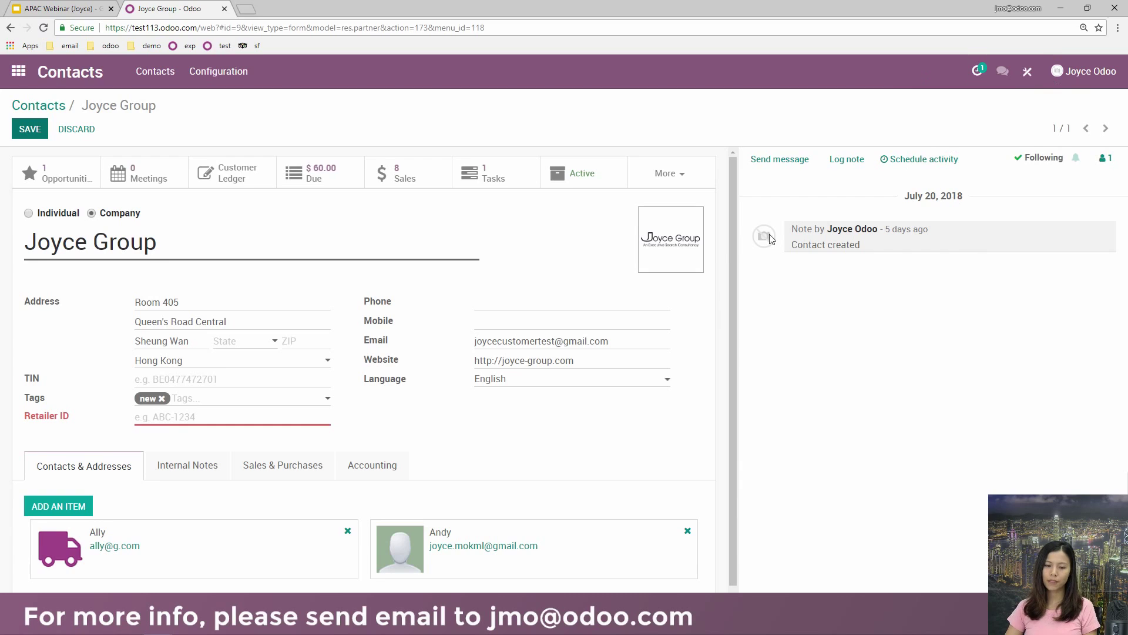
- Fill in the Joyce Group contact's Retailer ID with ABC-1234 and save the record
click(267, 414)
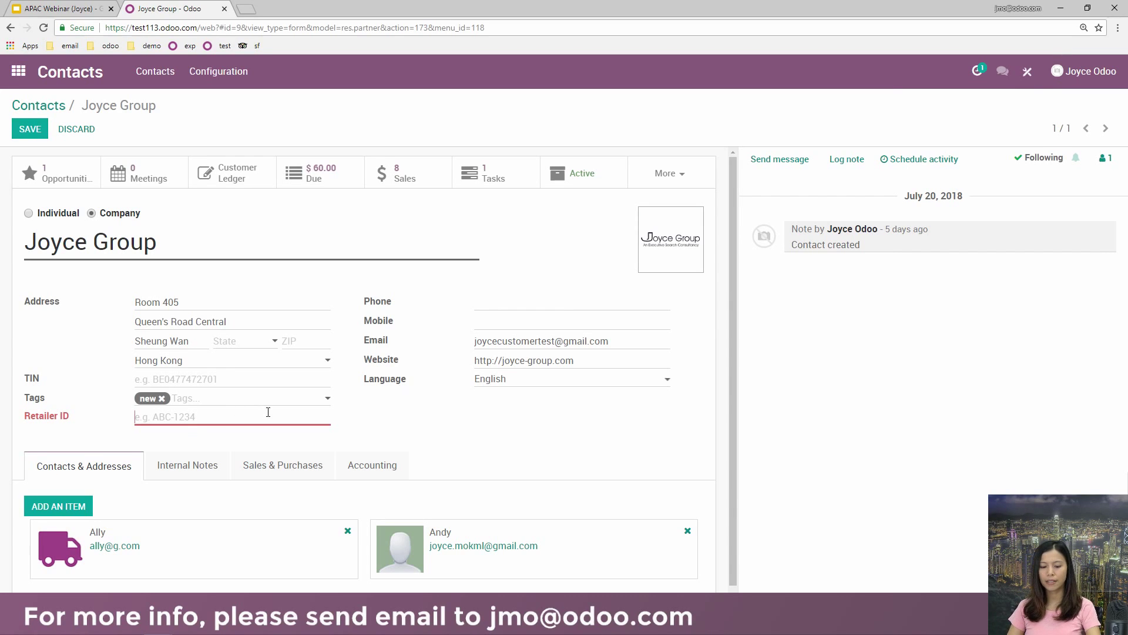
text(ABC-1234)
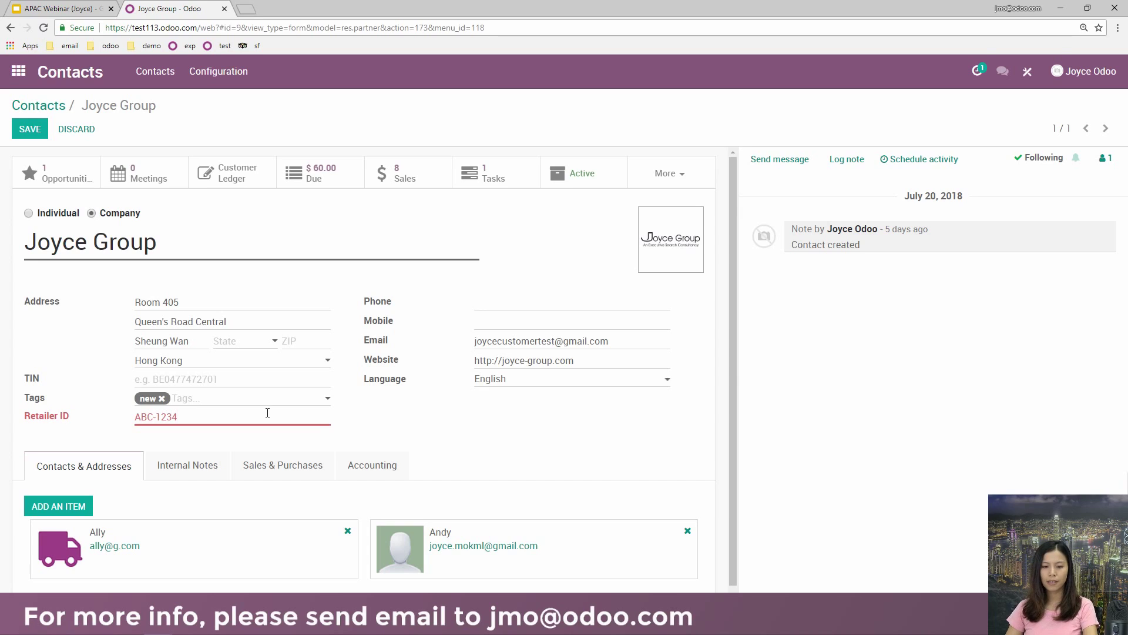
click(411, 416)
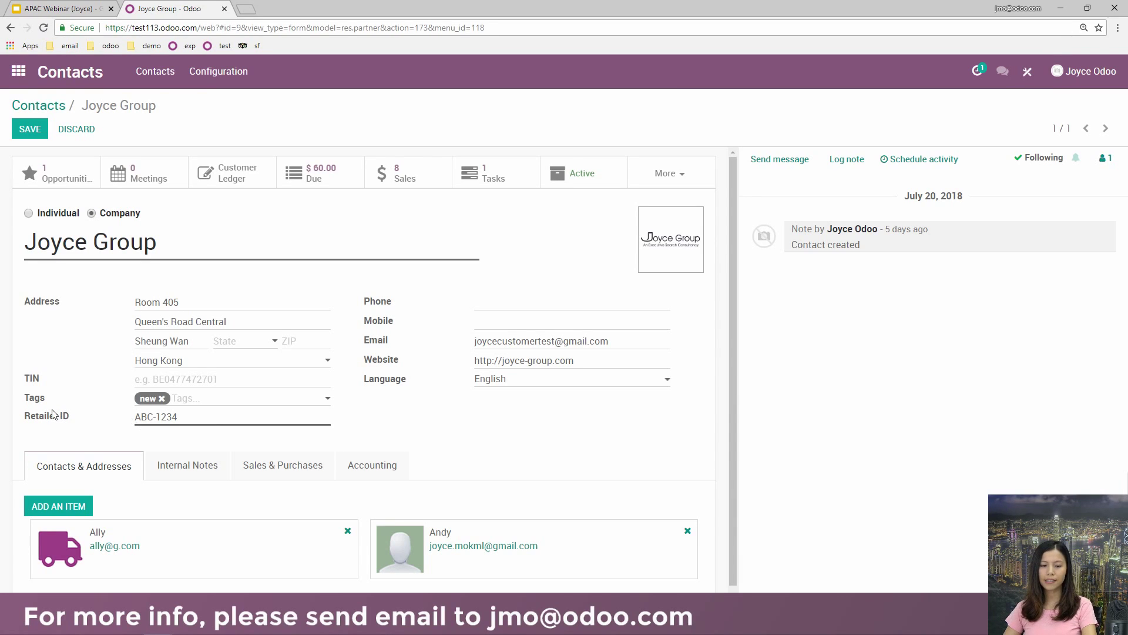
mouse_move(53, 422)
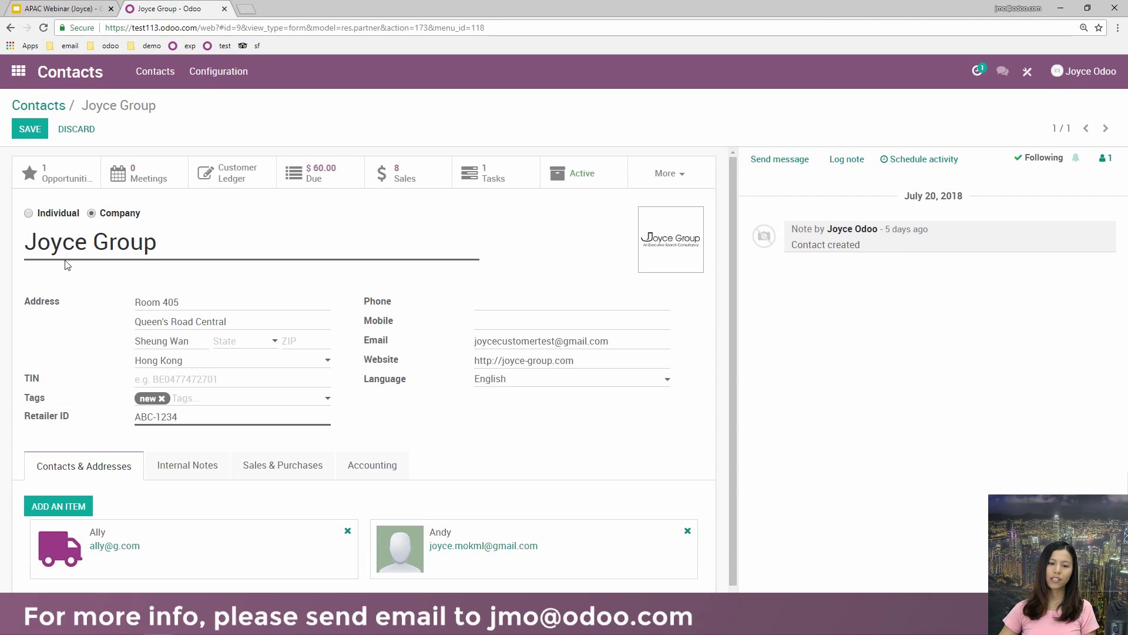
click(31, 132)
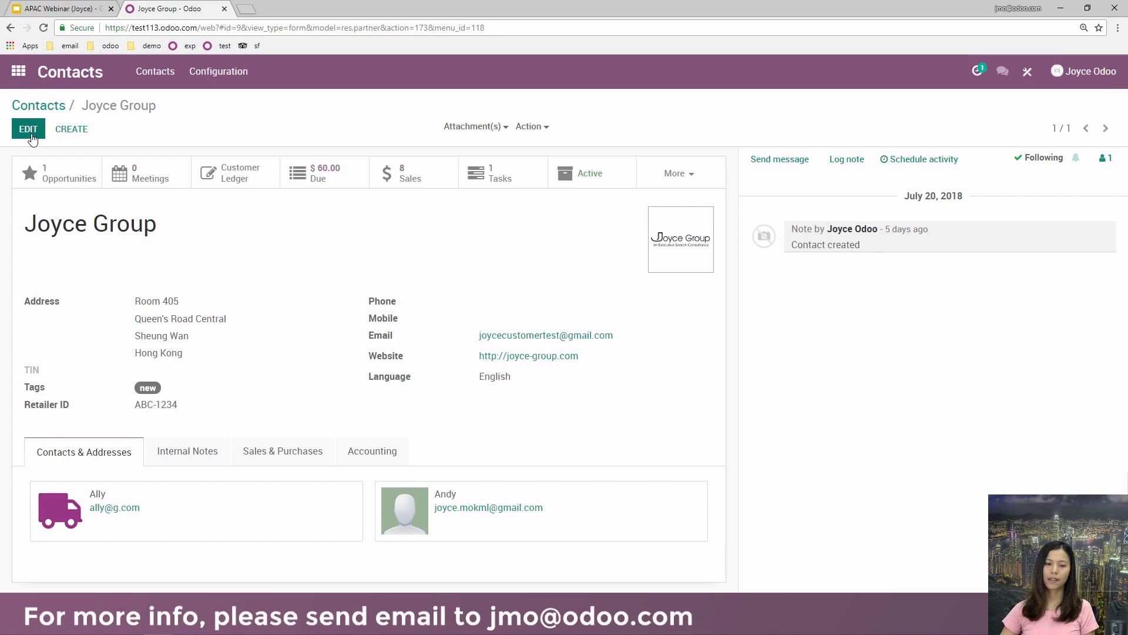
- Open the Customer 2 contact for editing and try to save it without a Retailer ID
click(43, 106)
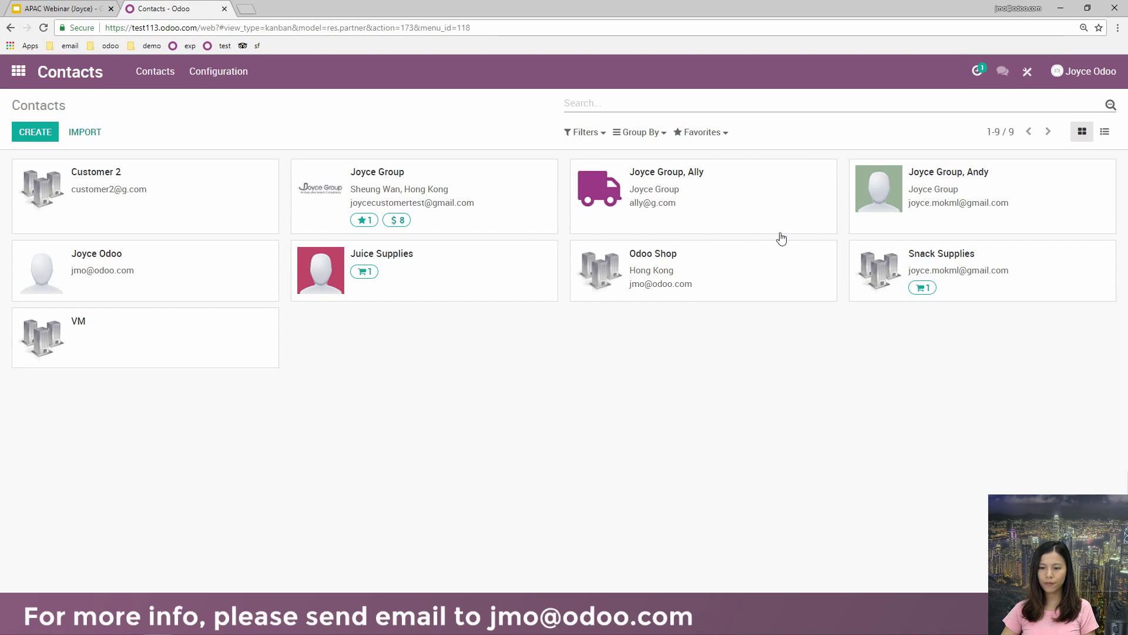
click(194, 203)
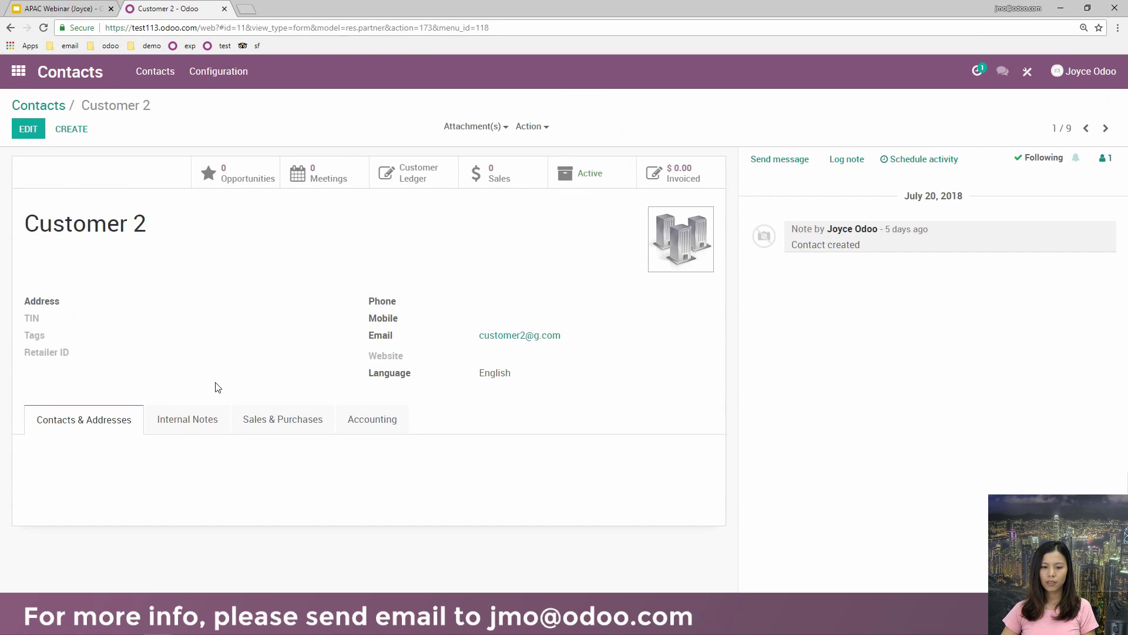
click(33, 129)
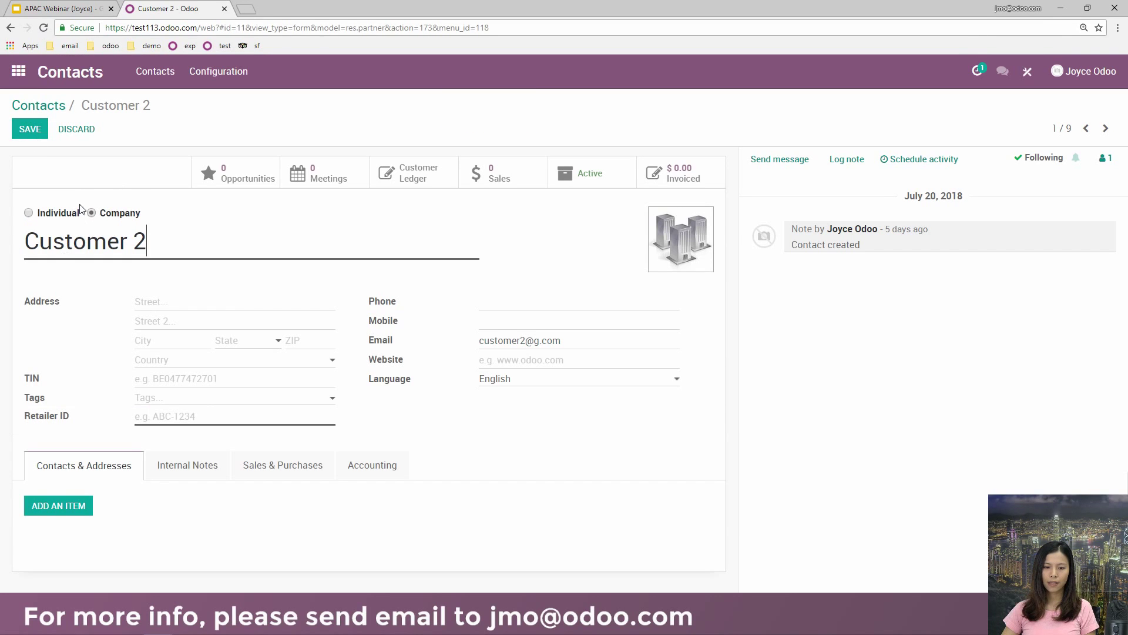
click(31, 133)
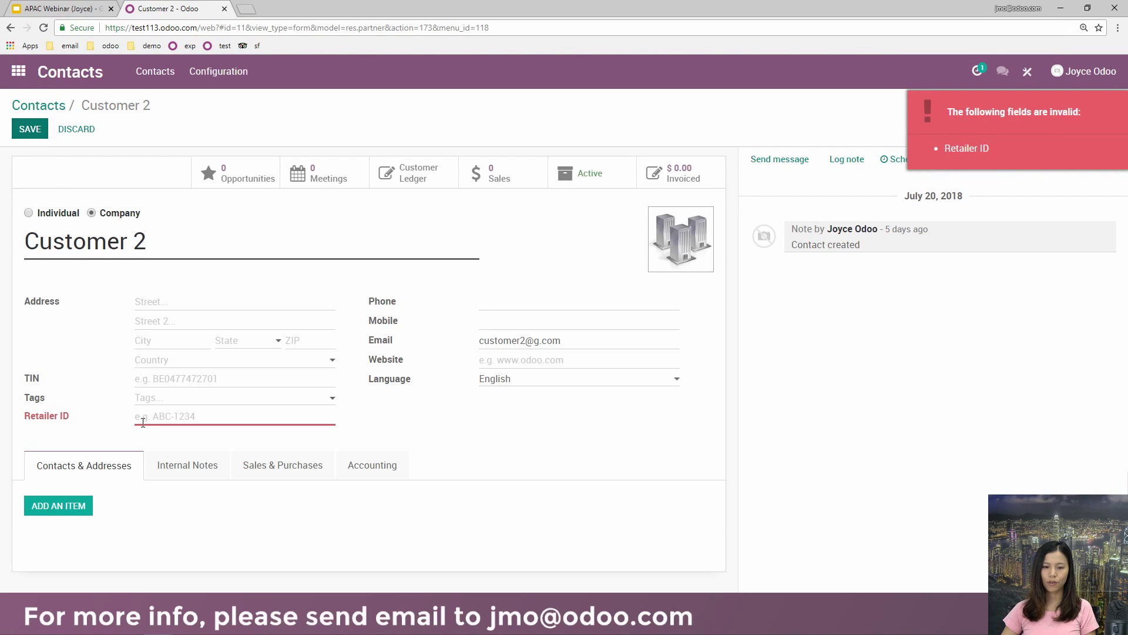
- Enter ABC-4567 as the Retailer ID of Customer 2 and save the contact
text(AB)
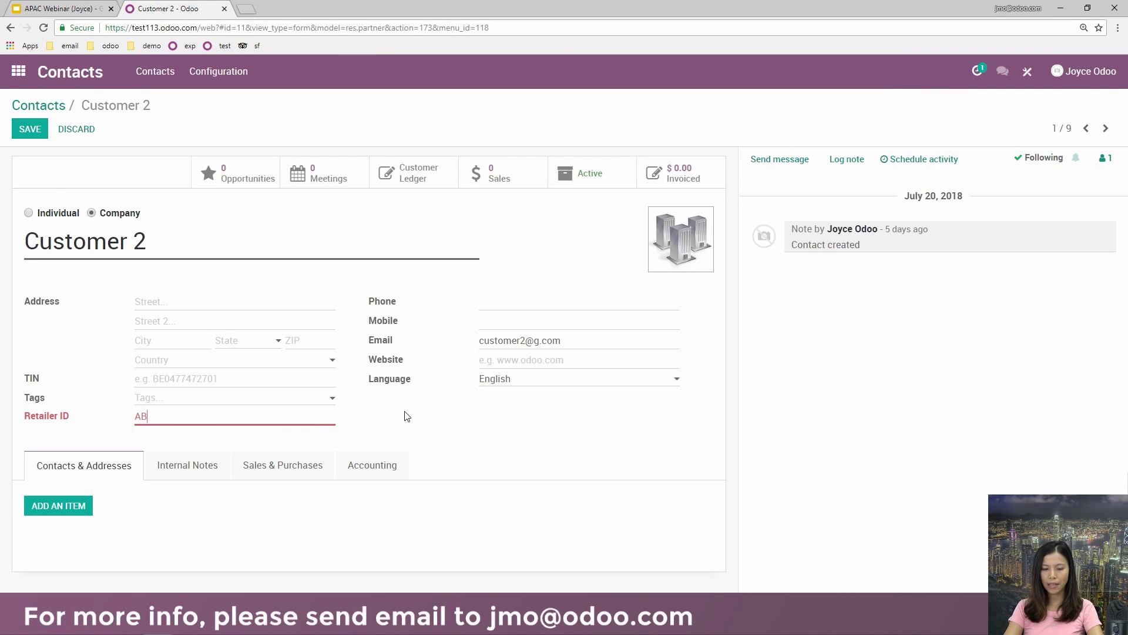
text(C-4567)
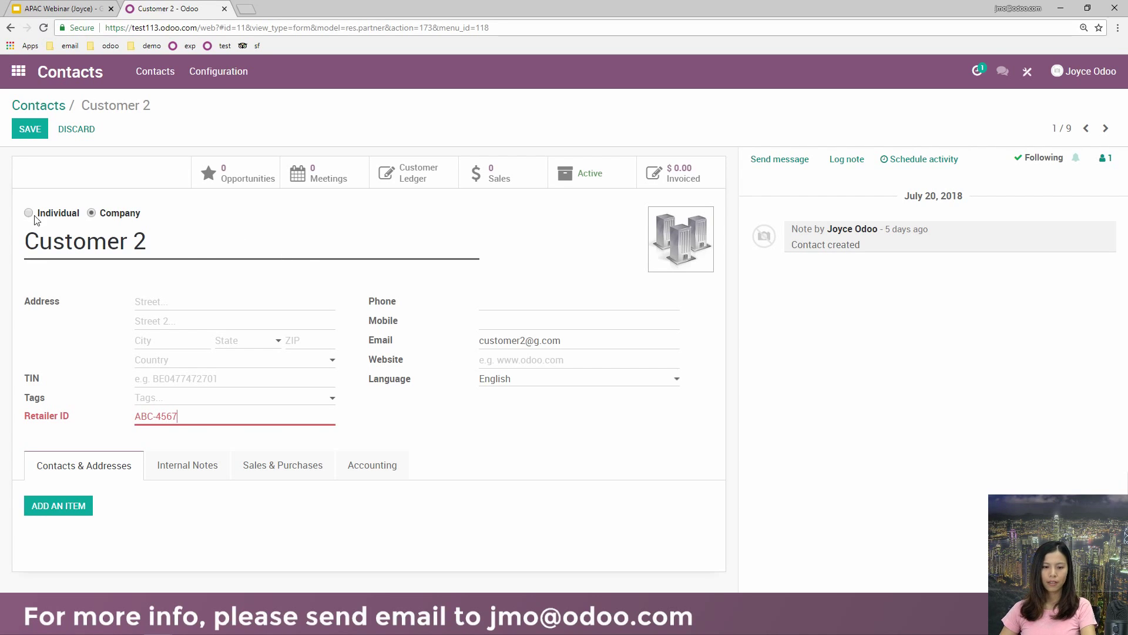
click(30, 129)
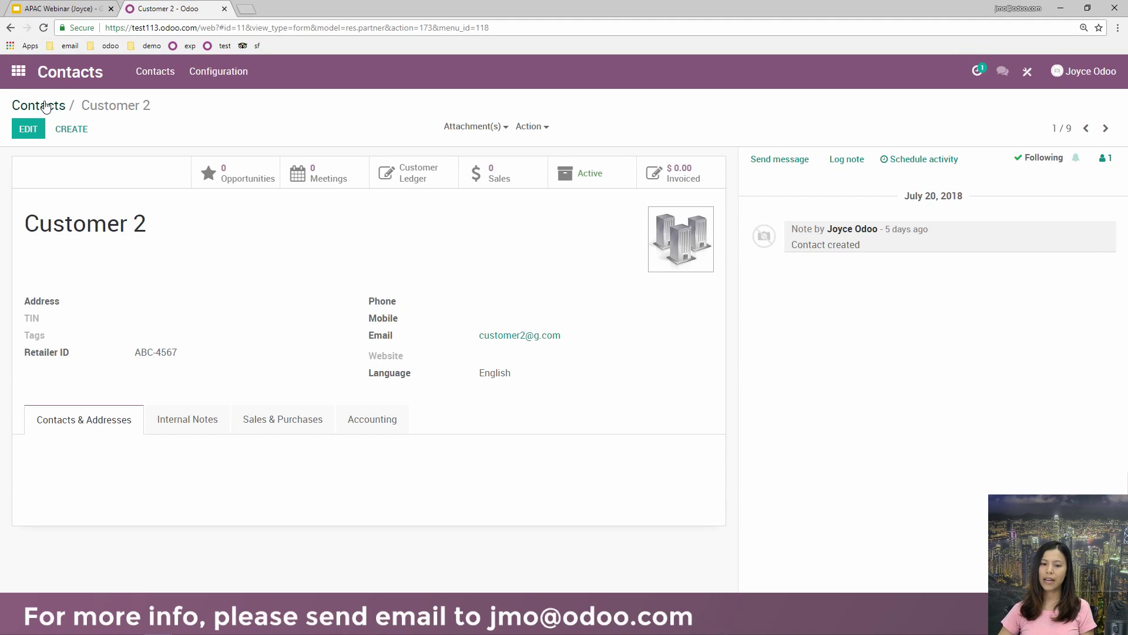
- Reopen Studio for Contacts and bring up the Search view for editing
click(1026, 71)
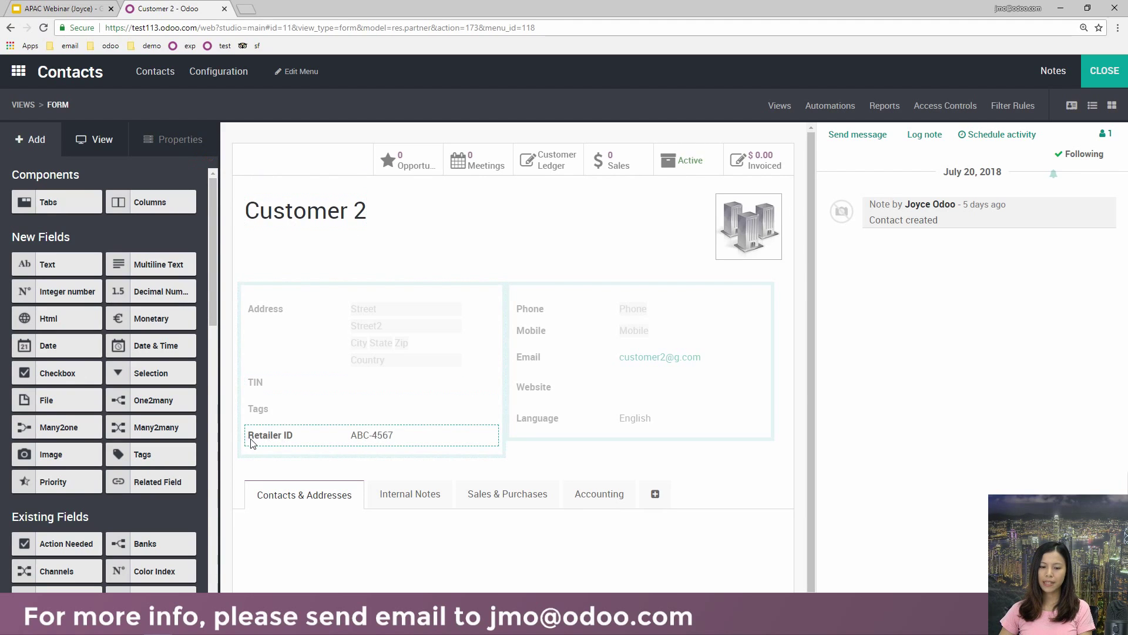
click(295, 390)
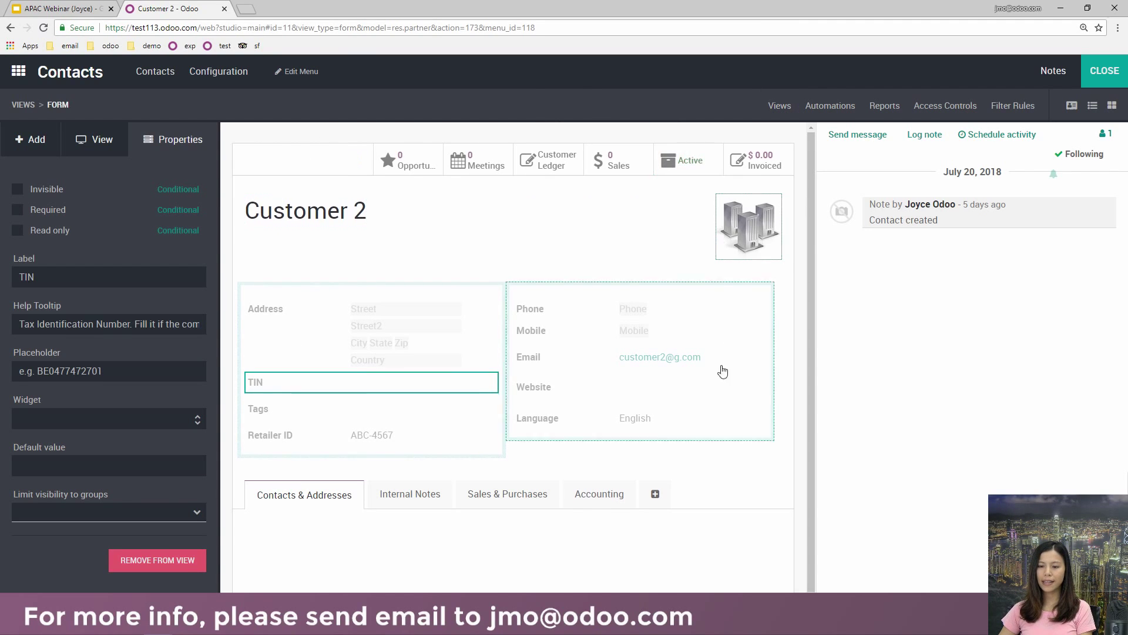
click(779, 101)
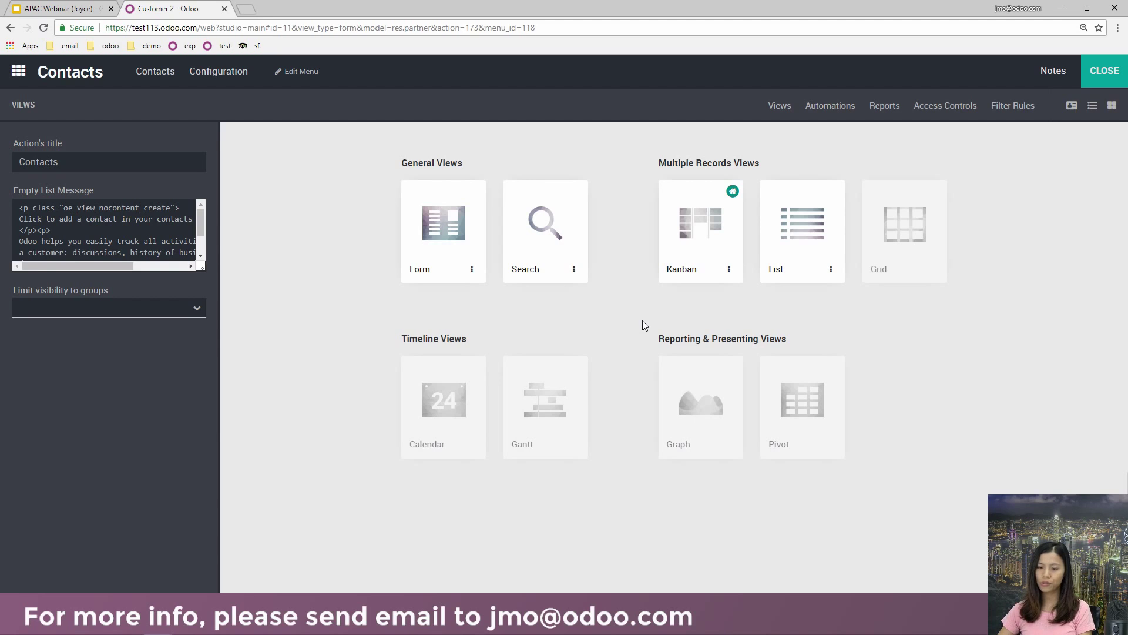
click(460, 258)
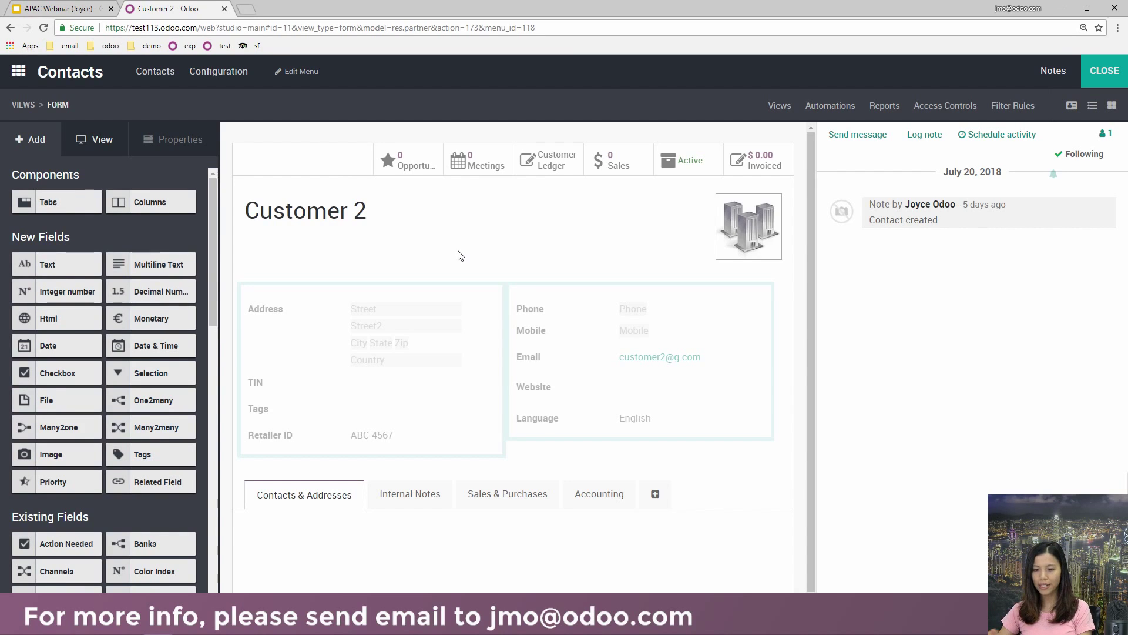
click(780, 108)
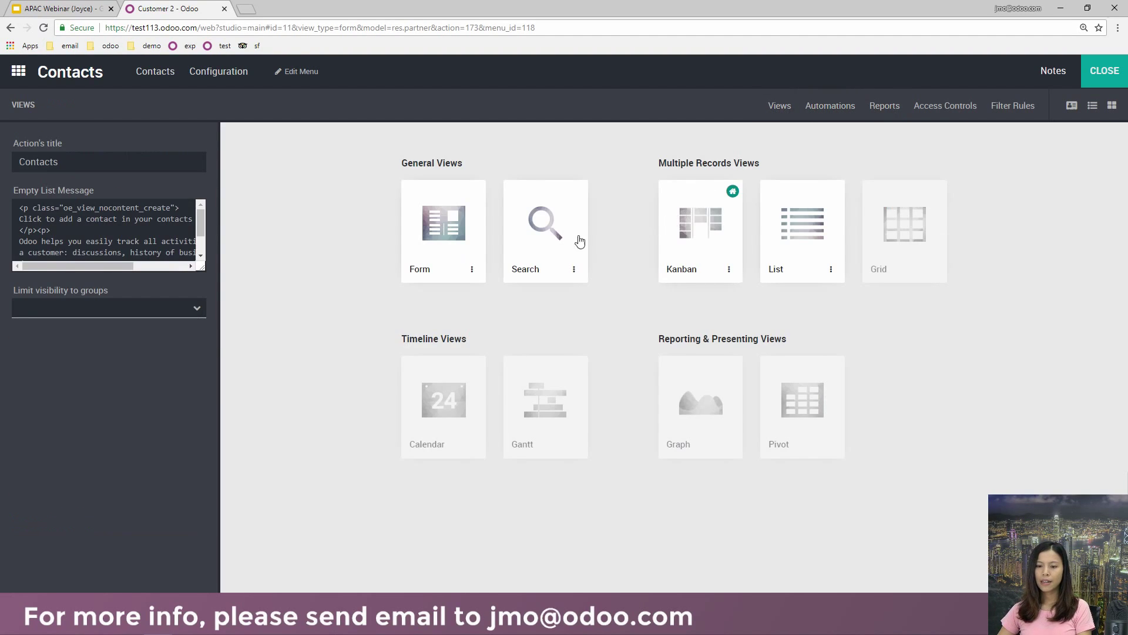
click(572, 239)
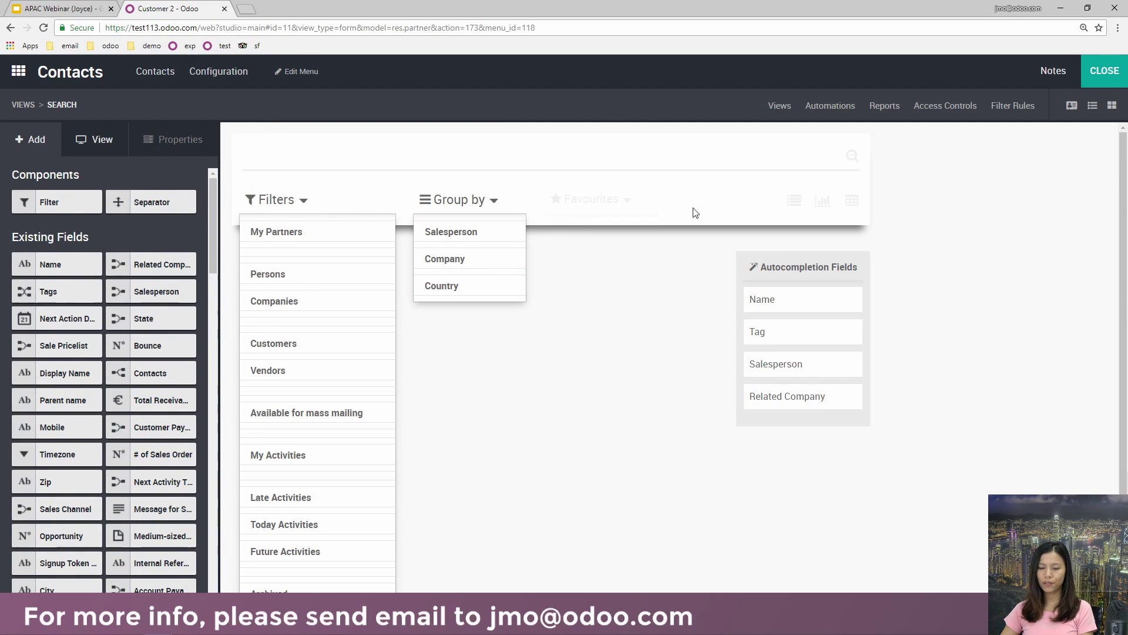
- Add the existing Retailer ID field to the Search view's Autocompletion Fields, below Related Company
scroll(693, 208, down, 1)
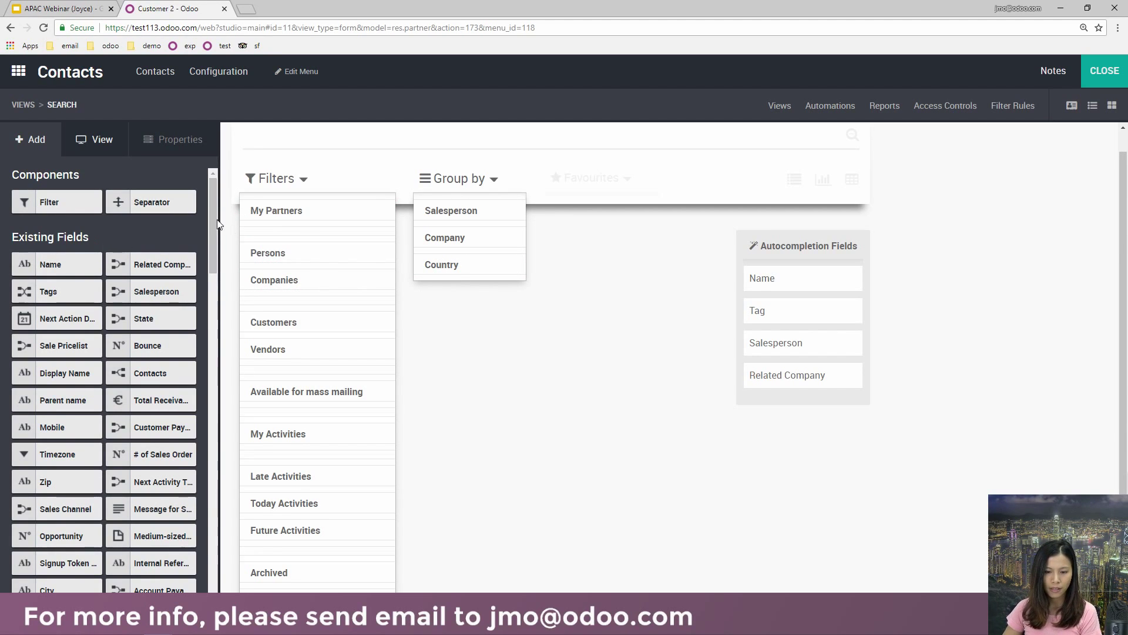
drag(207, 216, 211, 570)
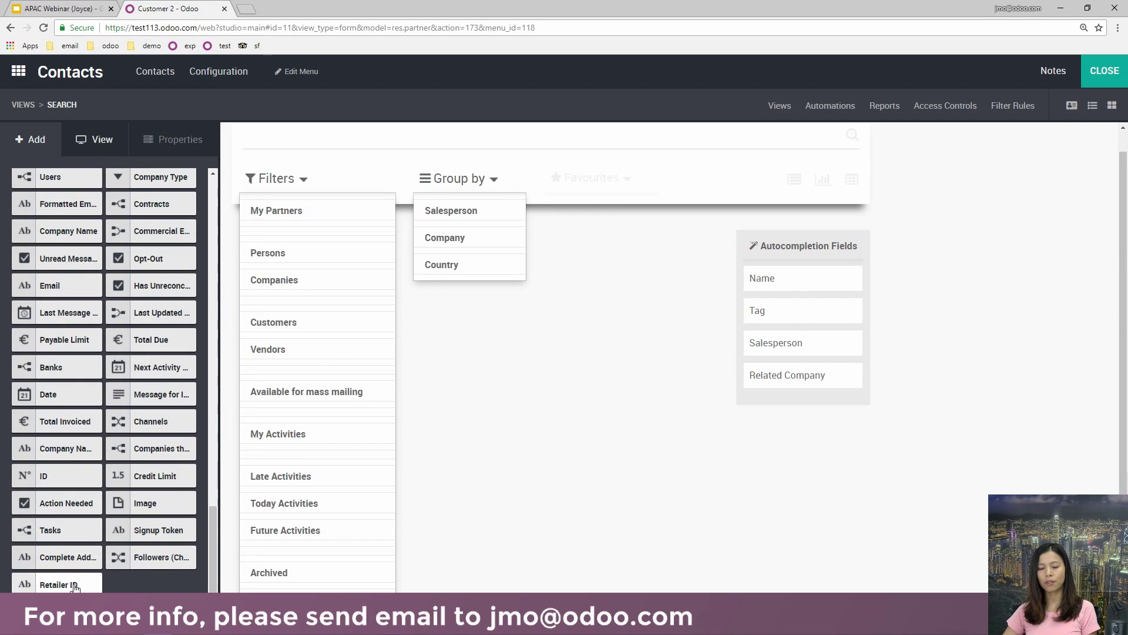
drag(53, 589, 794, 419)
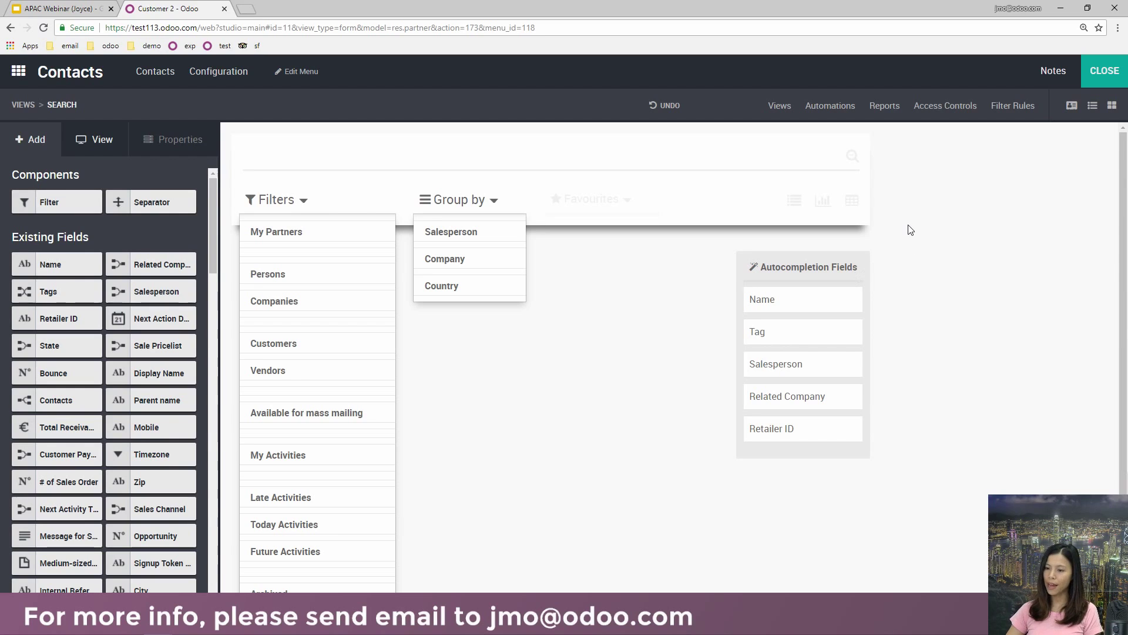
- Leave Studio, go back to the contacts overview and search it by Retailer ID for "abc"
click(1120, 70)
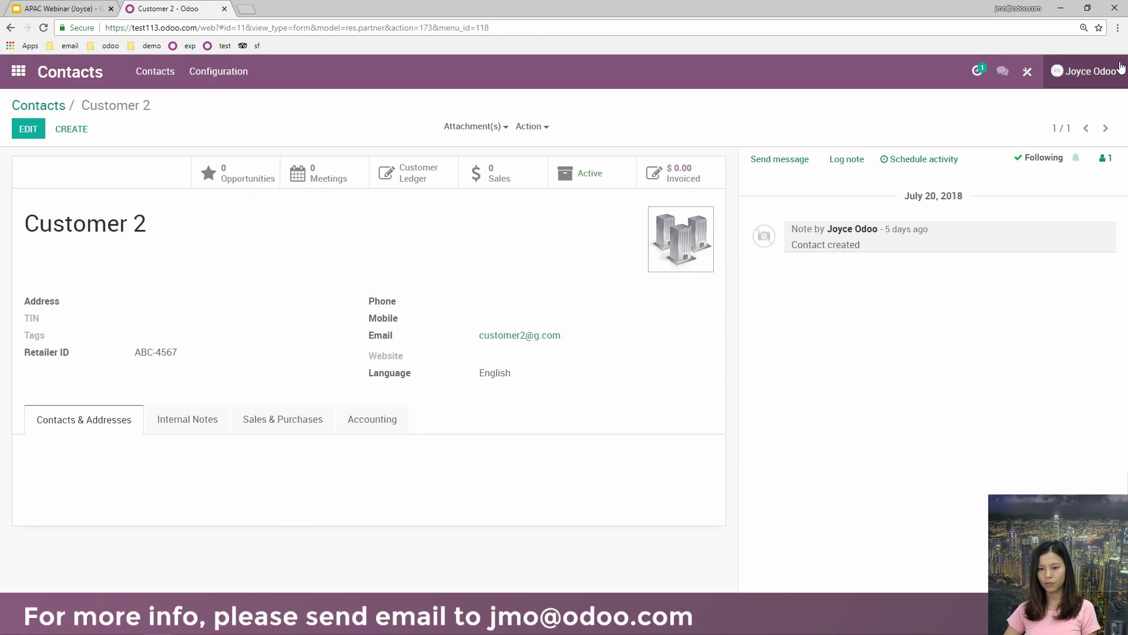
click(51, 107)
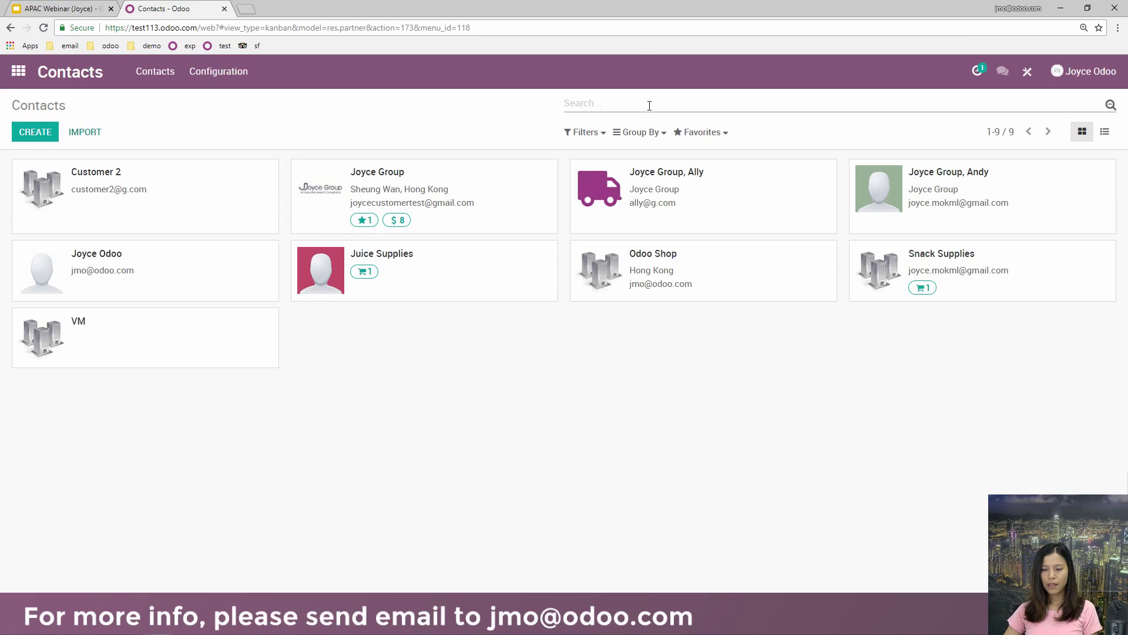
click(577, 100)
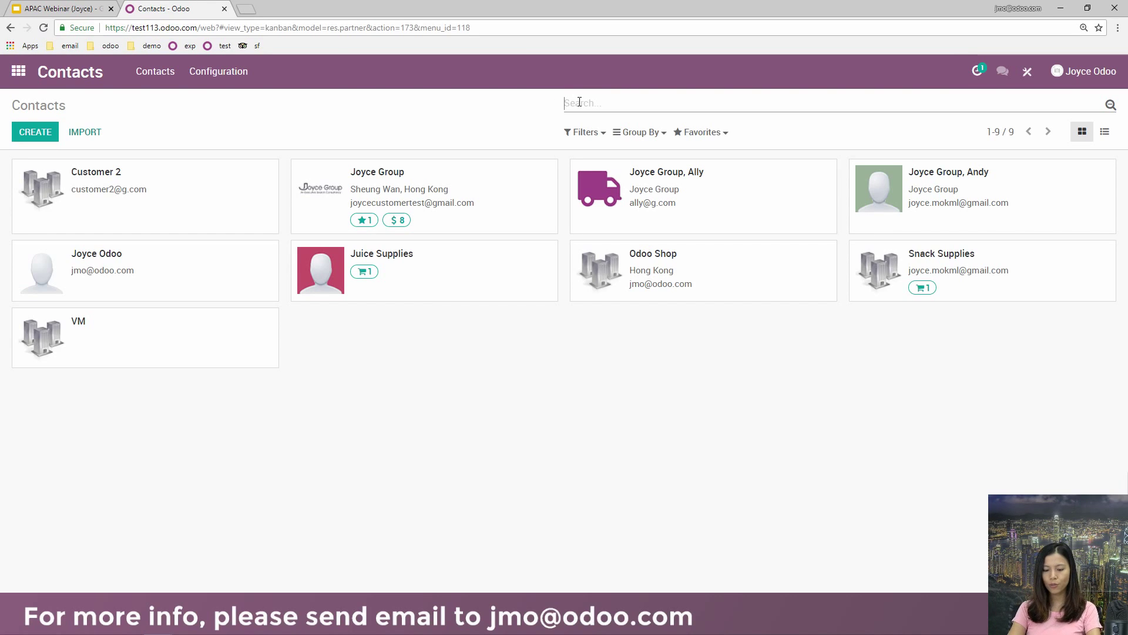
text(a)
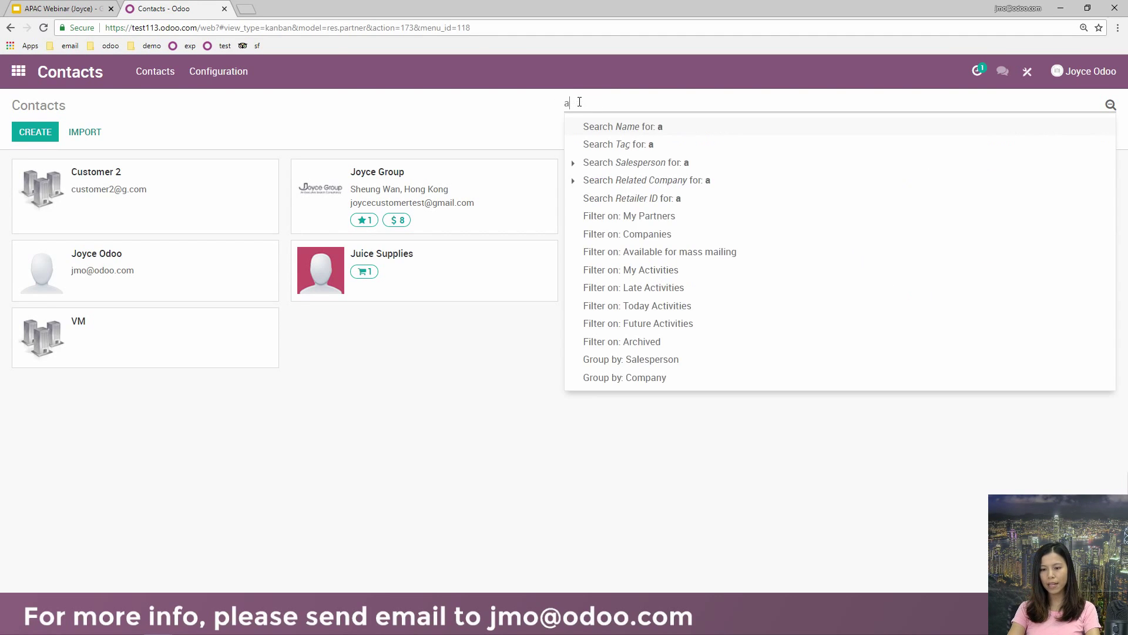
text(bc)
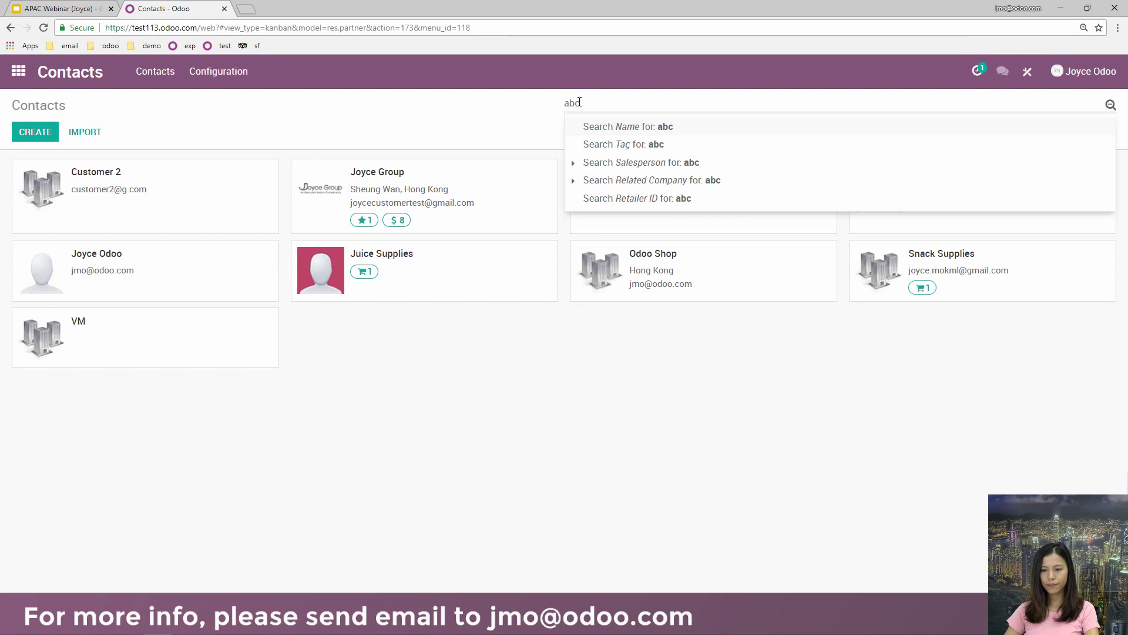
click(631, 201)
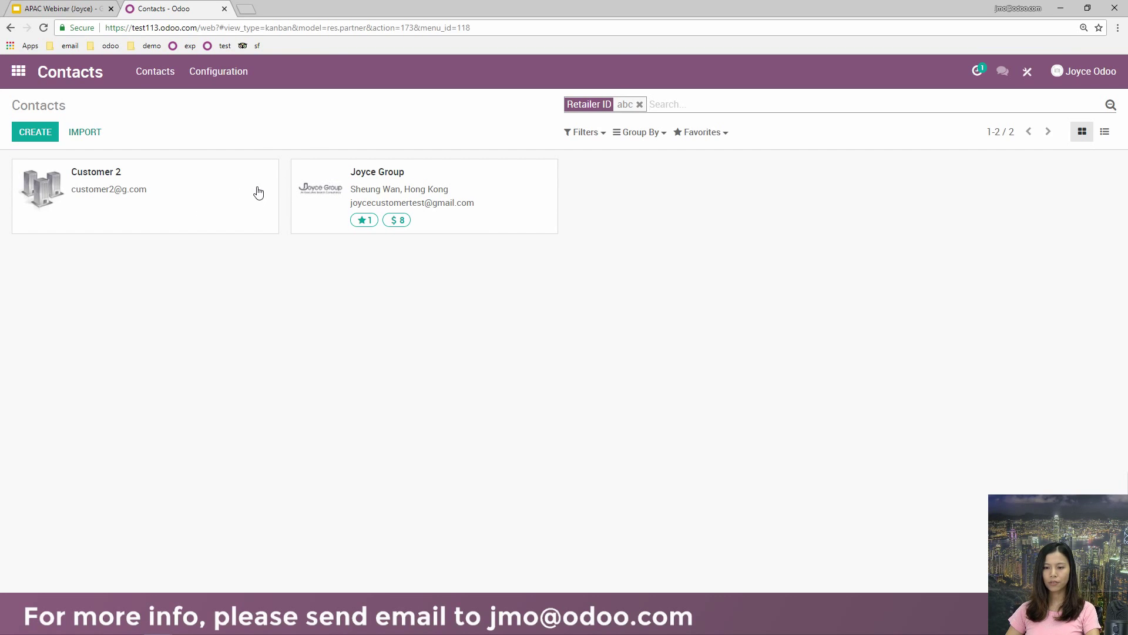
- Search the contacts by Retailer ID for "123" instead, clear the search and return to the overview of all apps
click(639, 104)
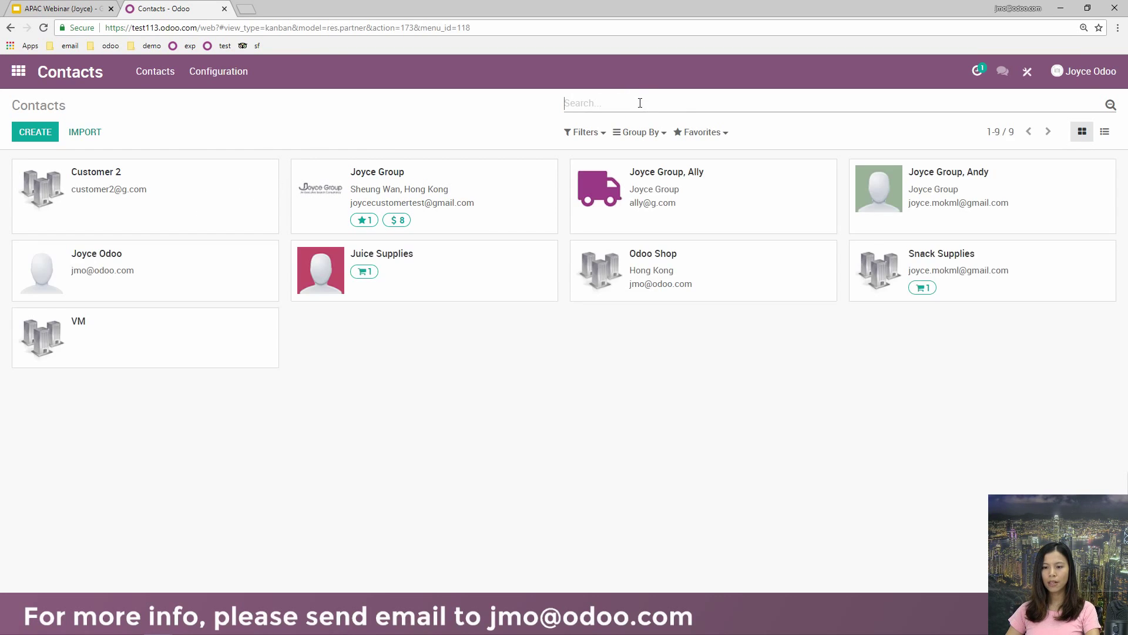
text(123)
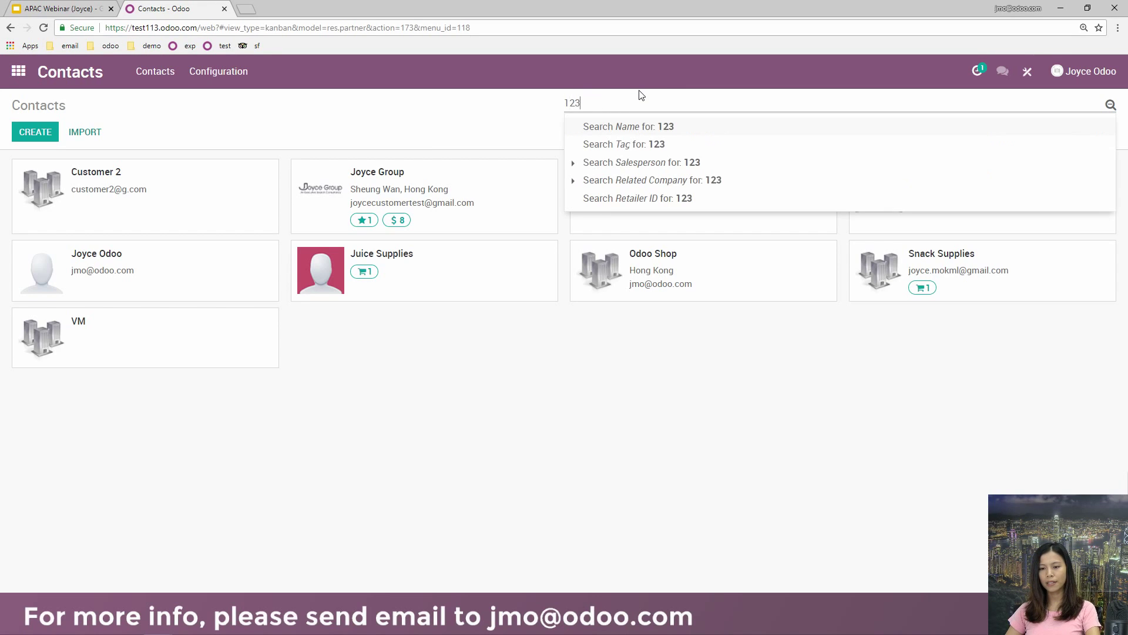
click(660, 200)
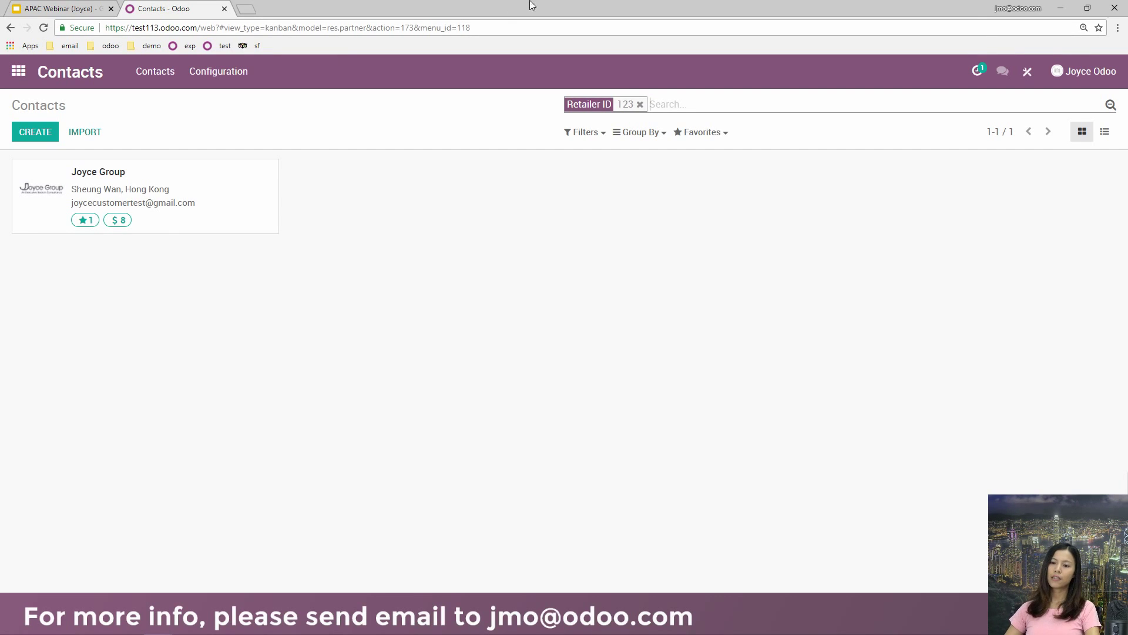
click(641, 104)
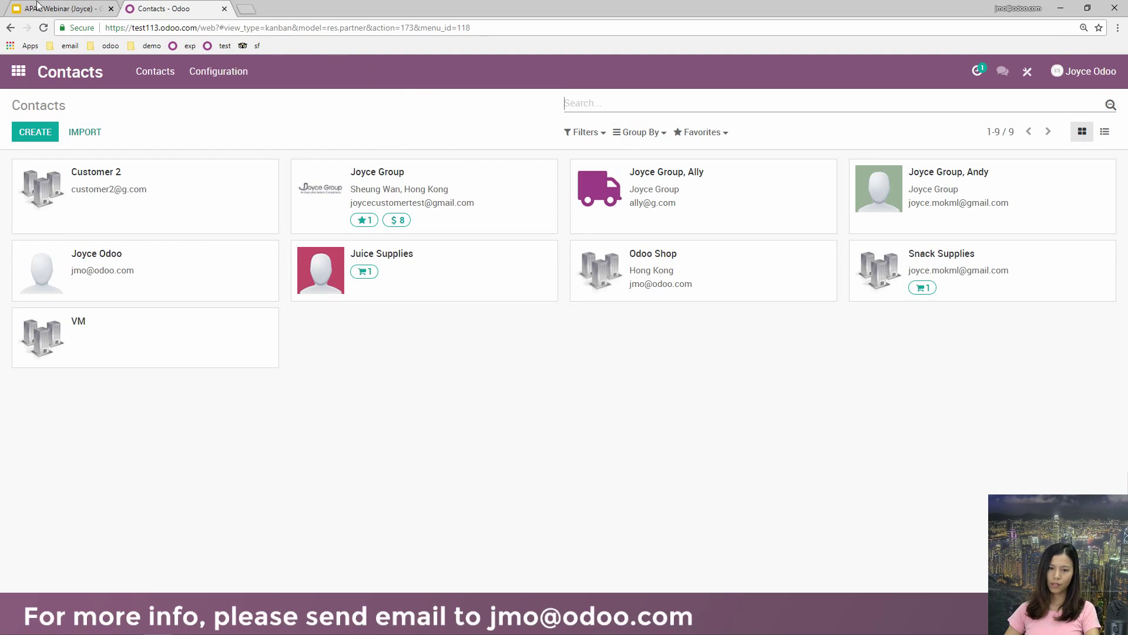
click(14, 69)
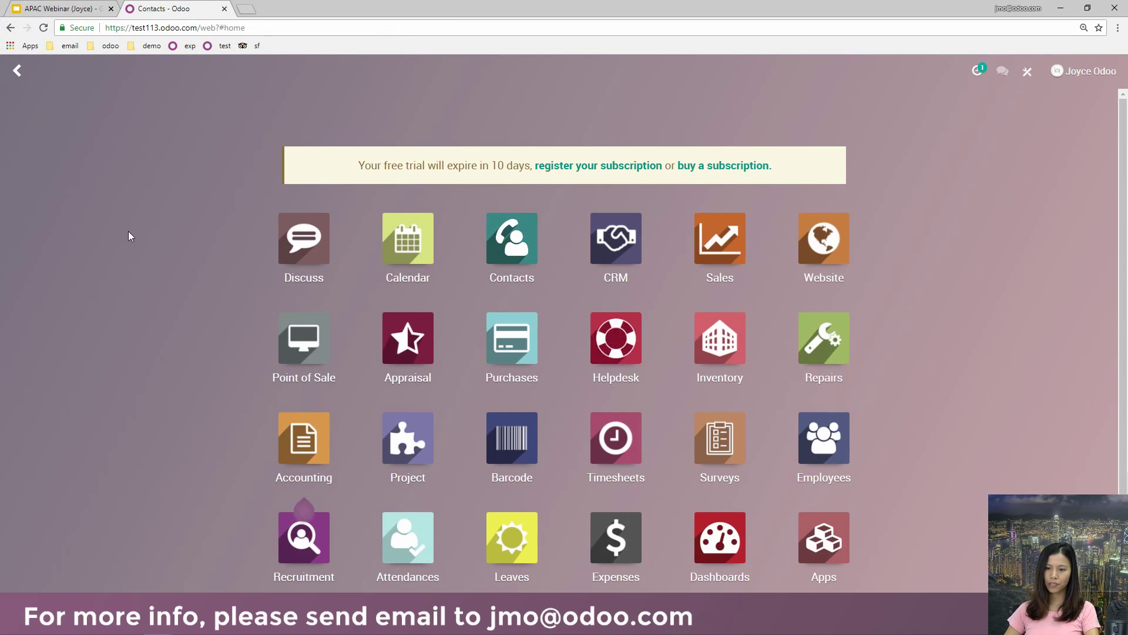
- Open the CRM app and create a new opportunity titled "Opp1" in the pipeline, without a customer
click(609, 249)
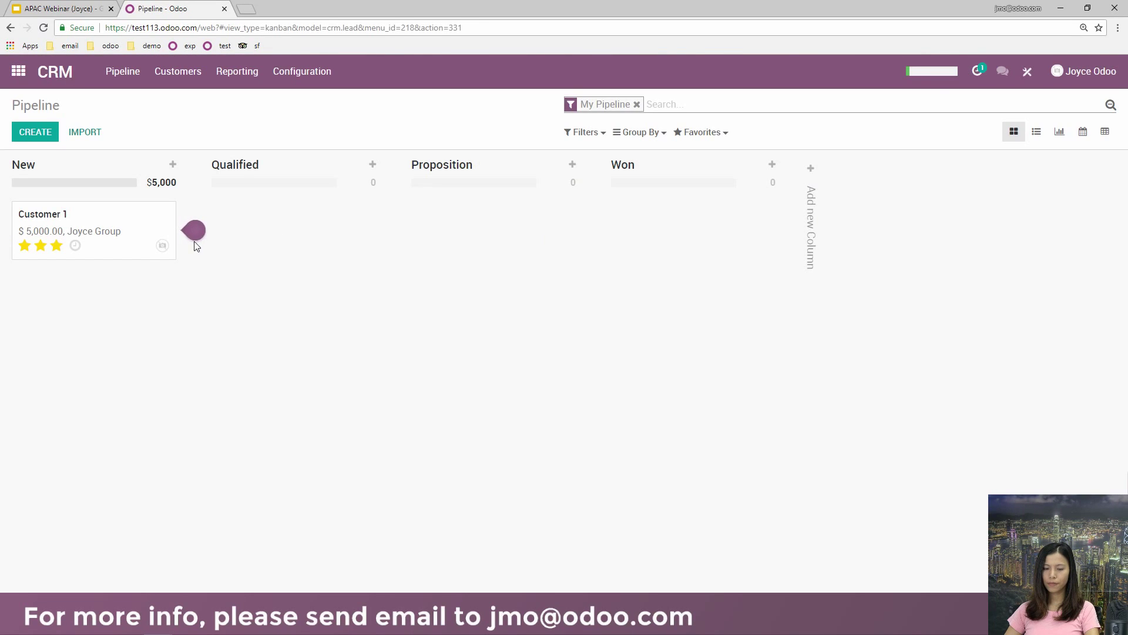
click(50, 135)
key(Tab)
text(joyce)
key(shift+Tab)
text(Custom)
key(BackSpace)
key(BackSpace)
key(BackSpace)
key(BackSpace)
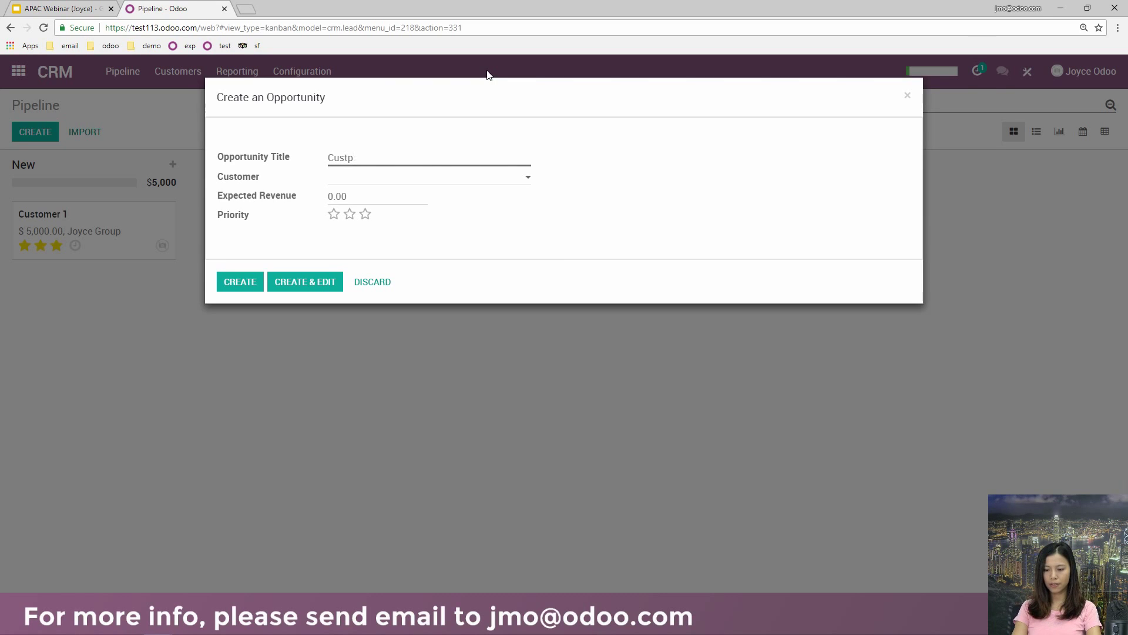
key(BackSpace)
key(BackSpace)
text(Opp)
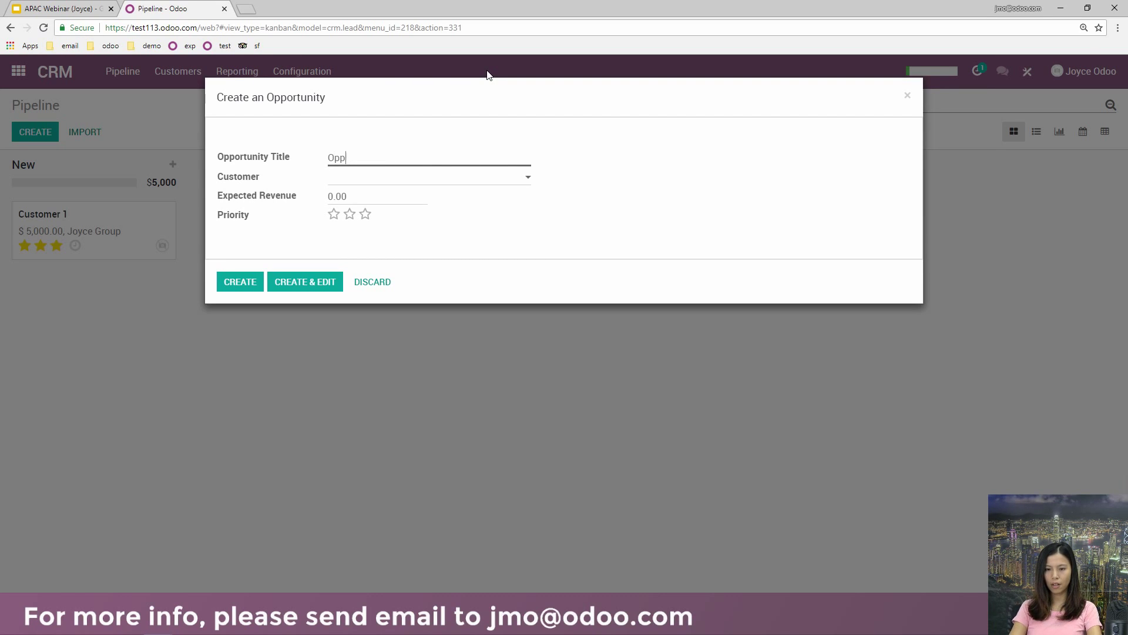
text(1)
click(238, 285)
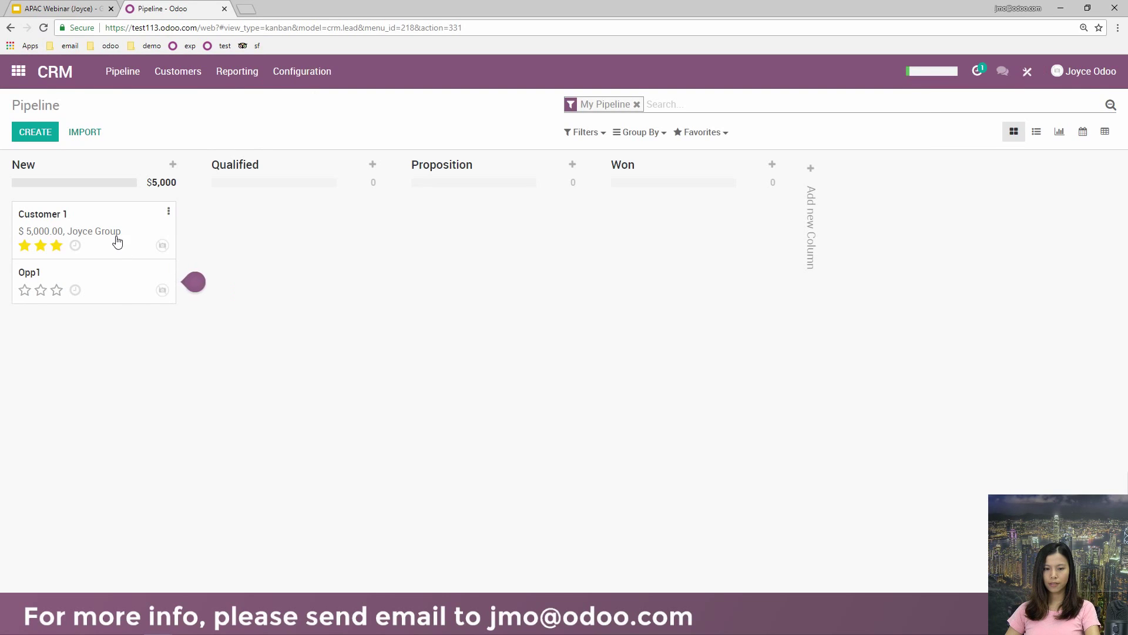
- Open Opp1 for editing and check which contacts its Customer field offers, leaving the field empty
click(122, 279)
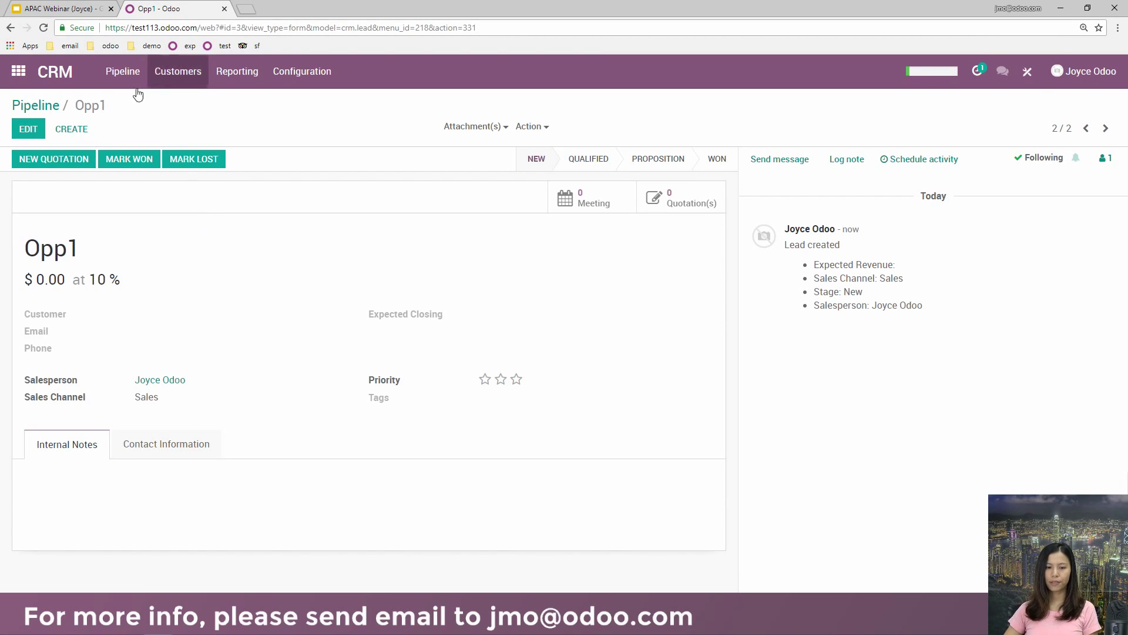
click(29, 129)
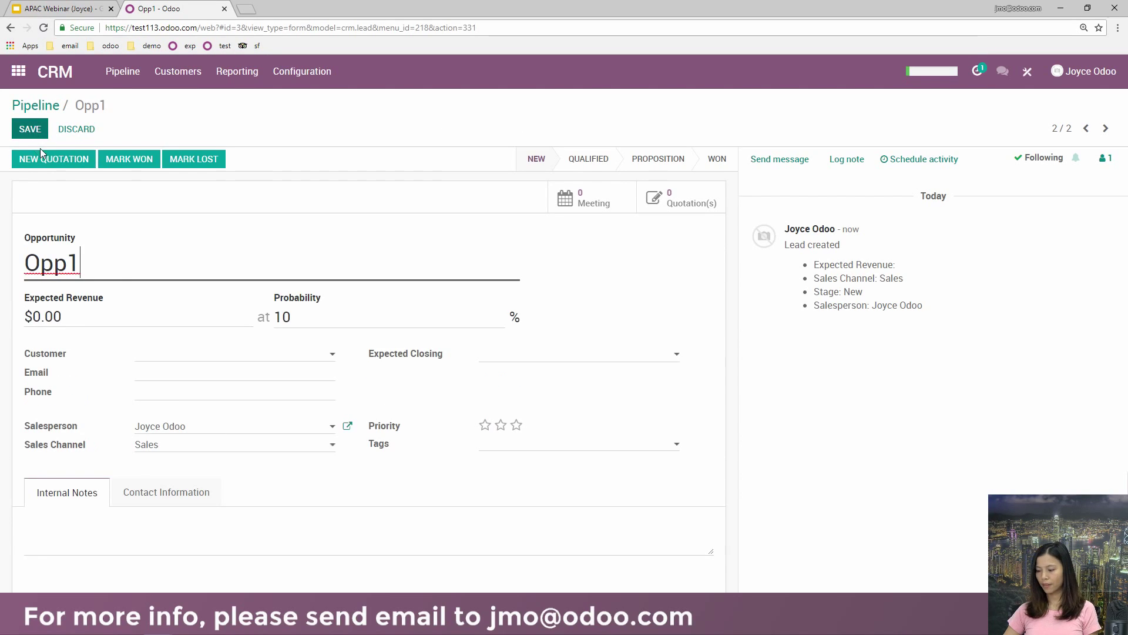
click(182, 360)
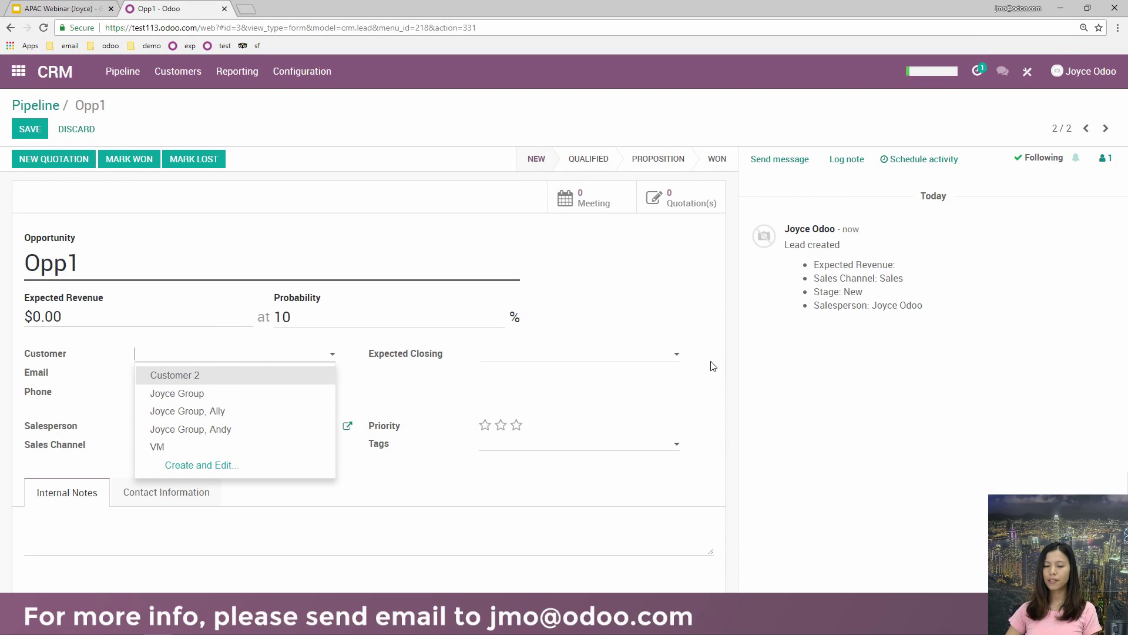
click(764, 376)
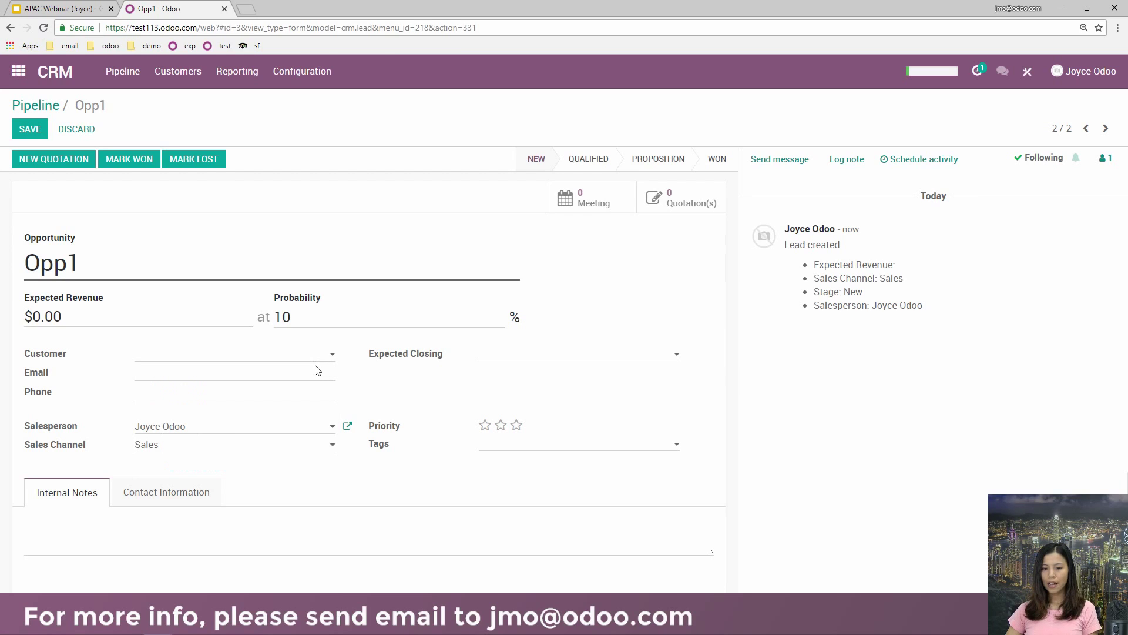
- Start Studio on the opportunity form and bring up the properties of the Customer field
click(1030, 74)
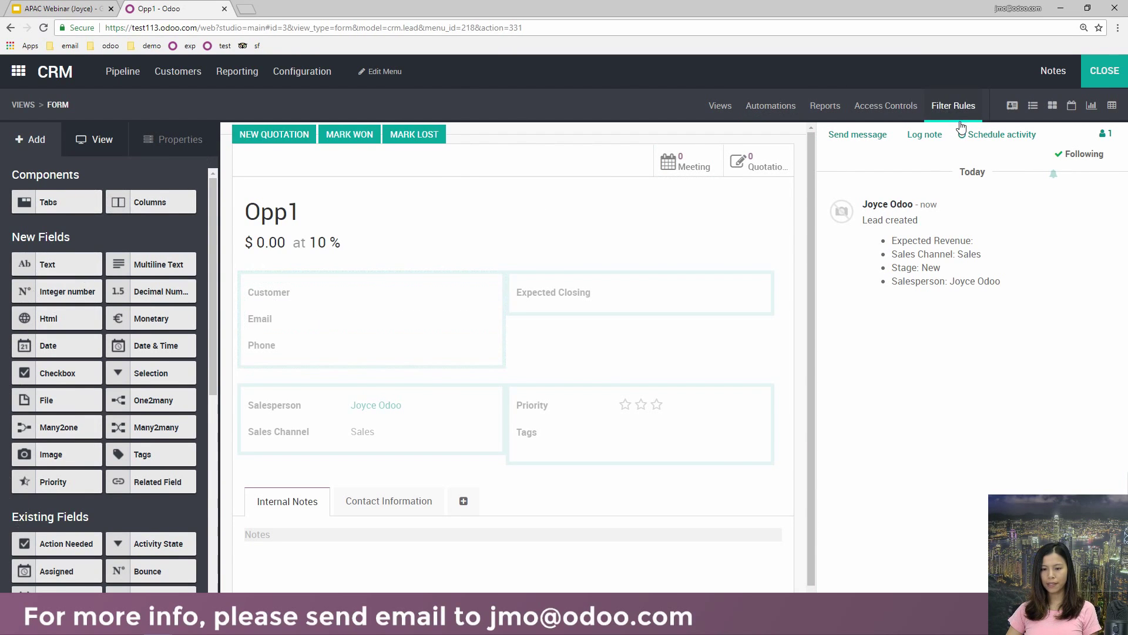
click(369, 298)
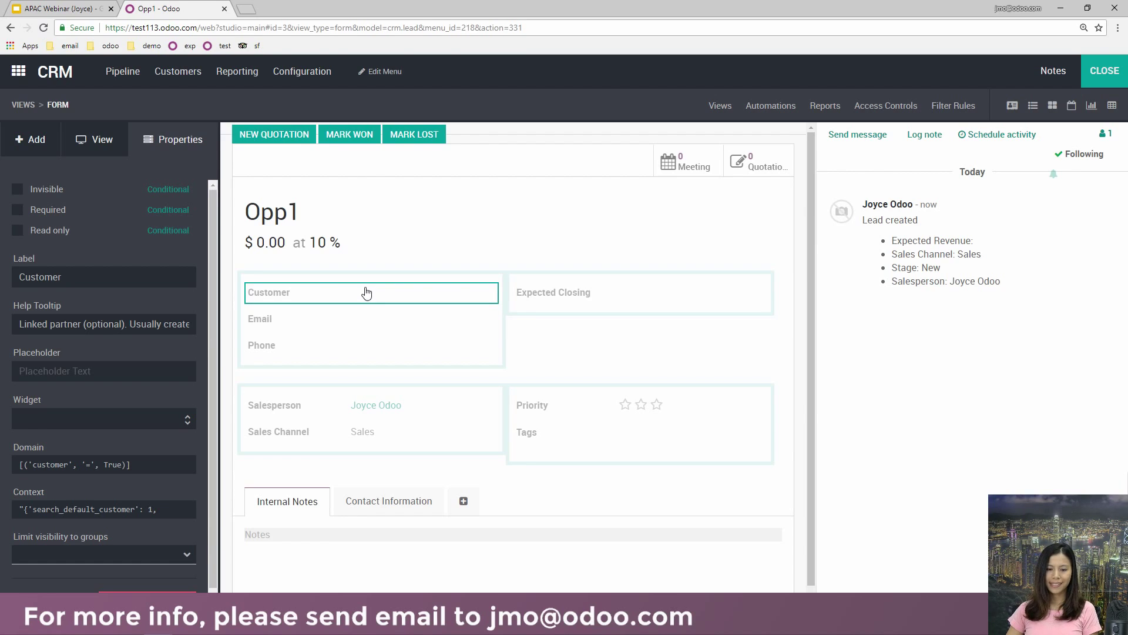
scroll(180, 241, down, 1)
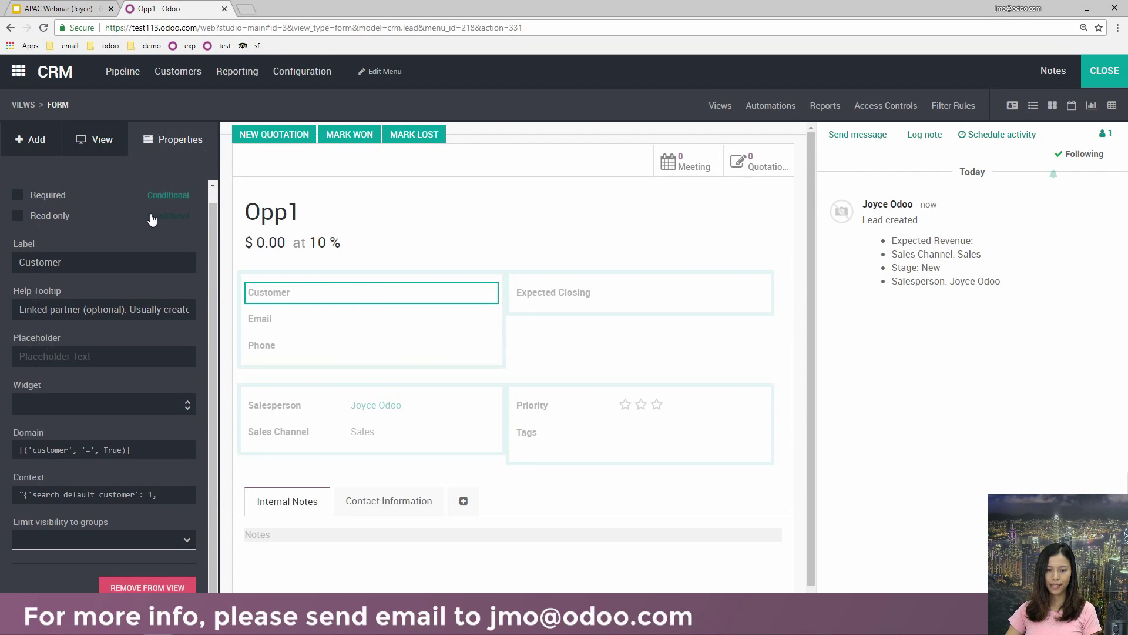
scroll(152, 218, up, 1)
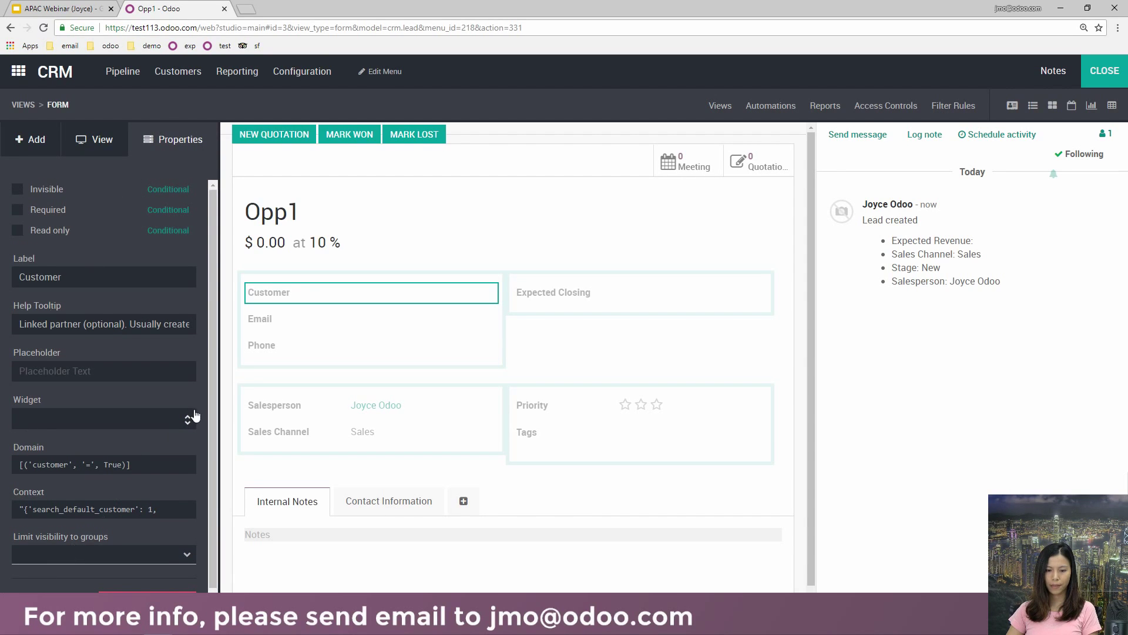
scroll(194, 411, down, 1)
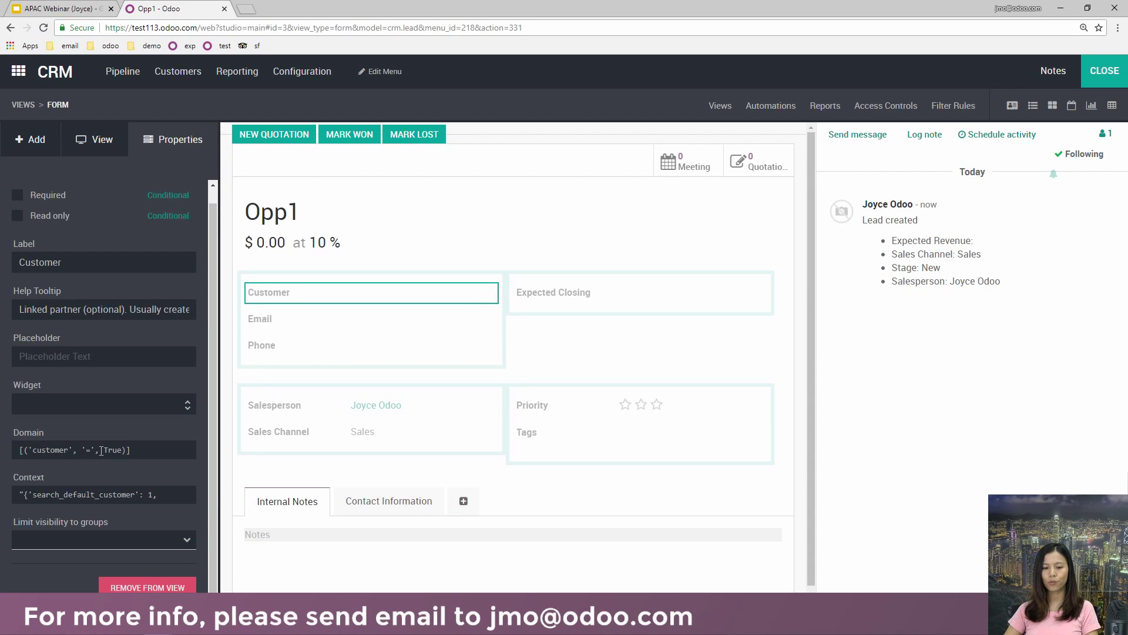
- Add the rule "Retailer ID is set" to the Customer field's domain, alongside the Is a Customer rule, and save it
click(79, 444)
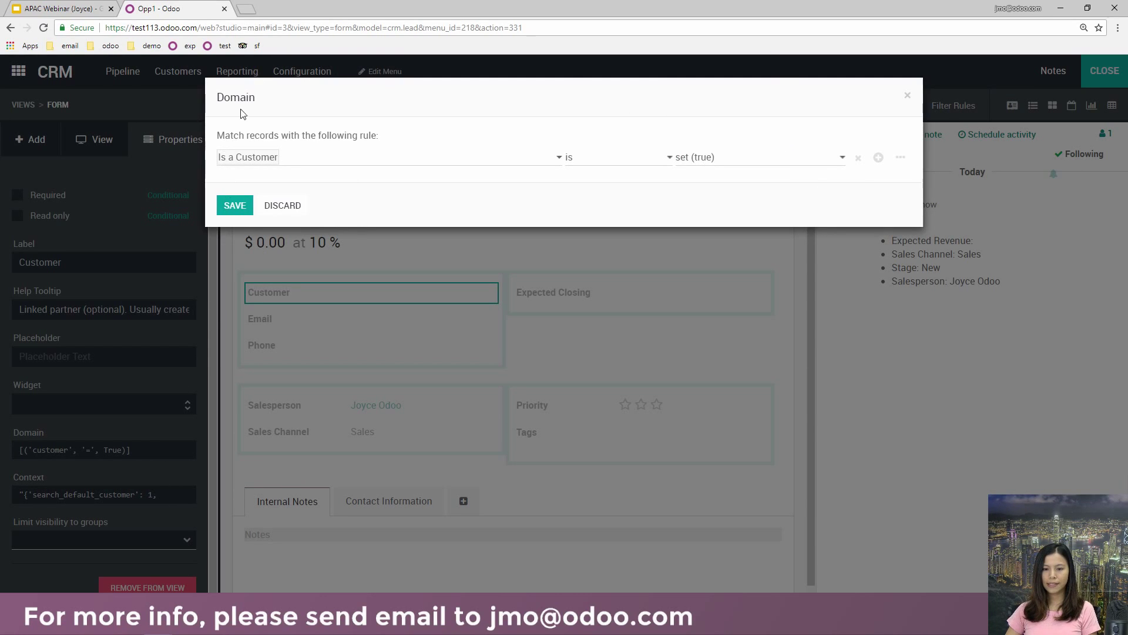
click(878, 165)
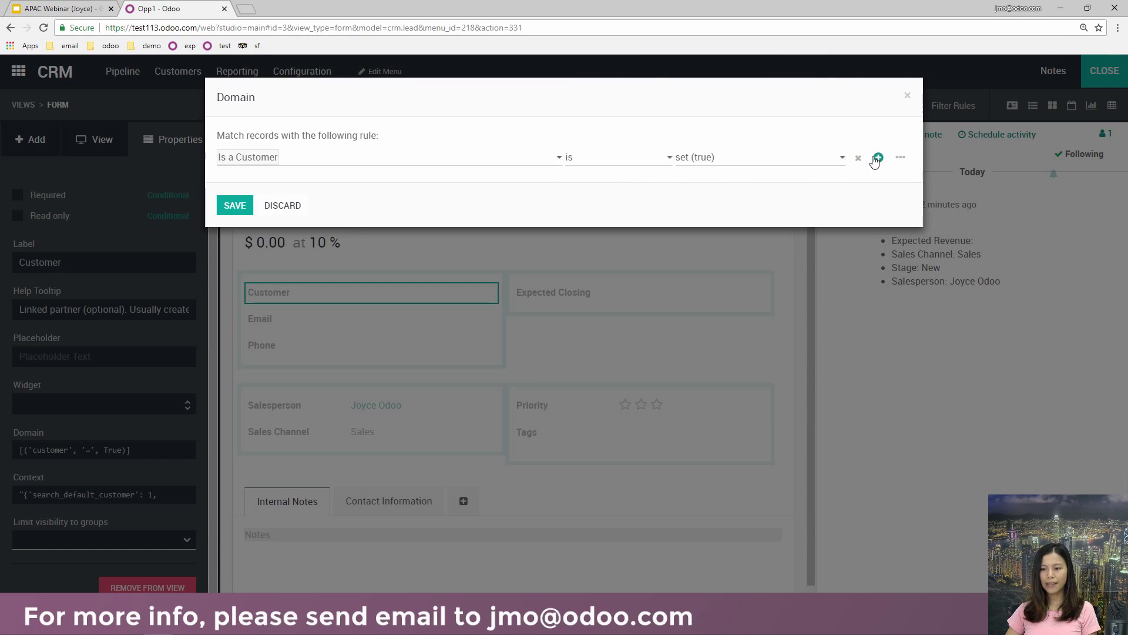
click(878, 157)
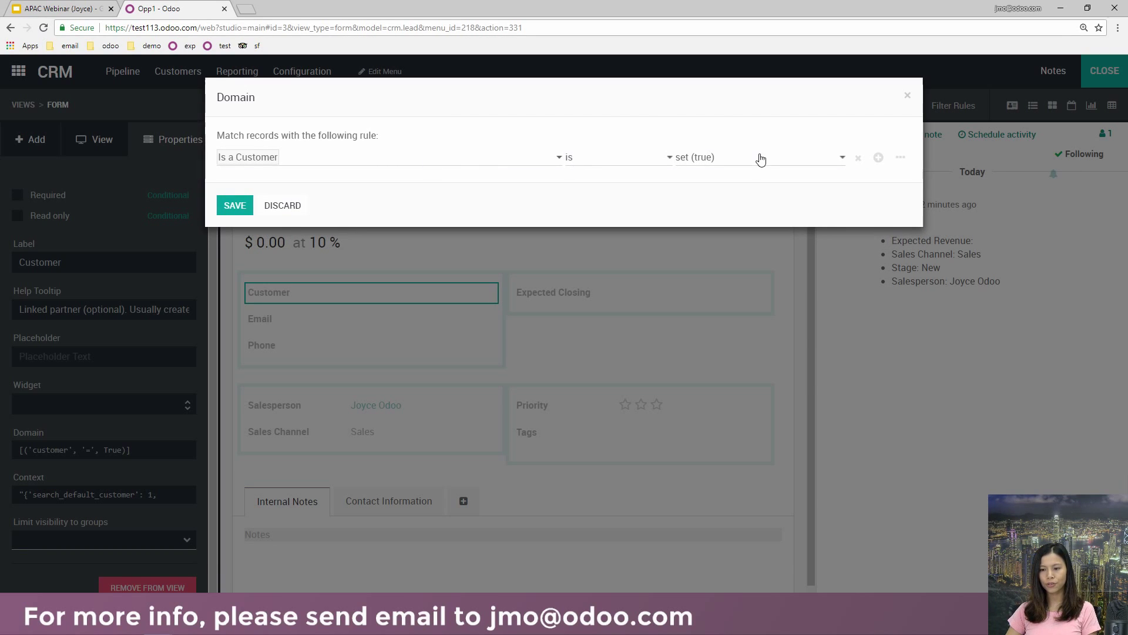
click(878, 158)
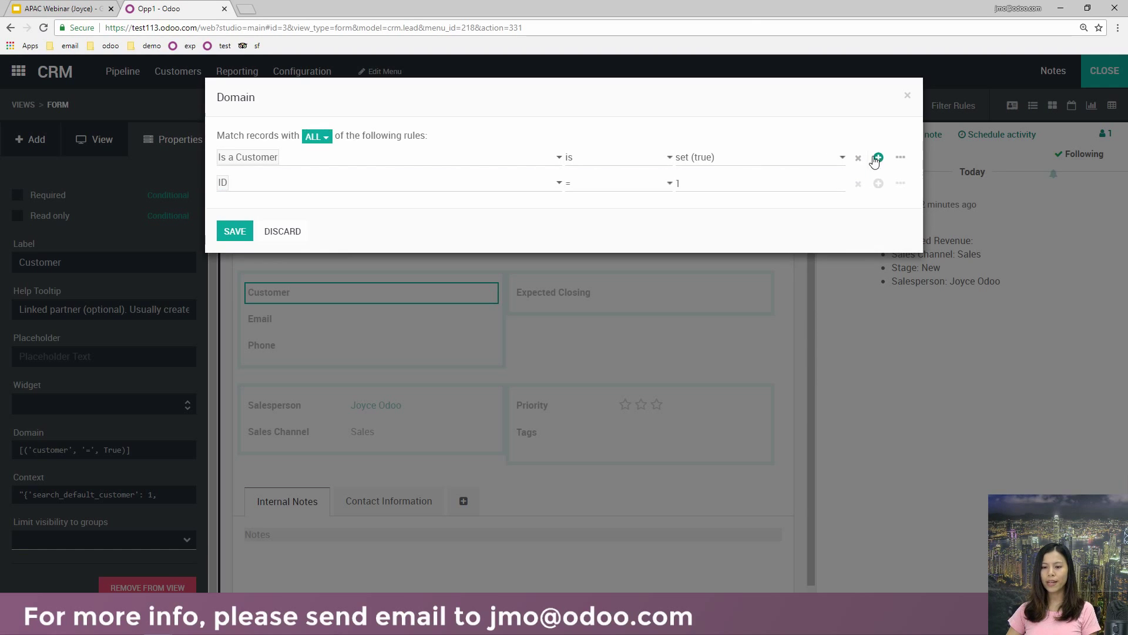
click(515, 192)
drag(406, 238, 412, 376)
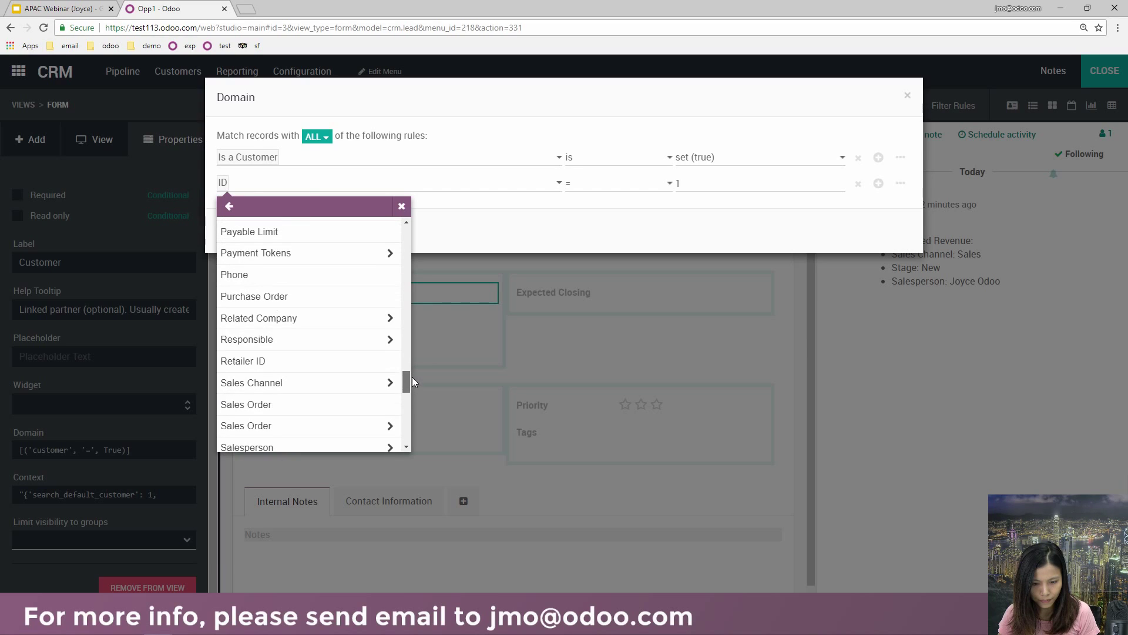
click(364, 361)
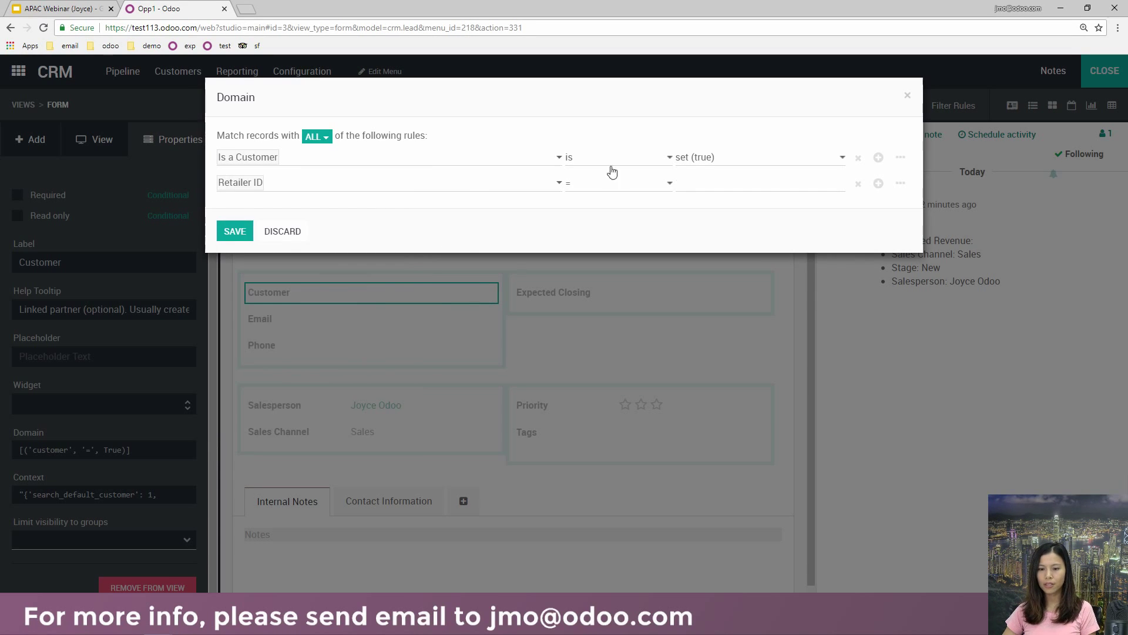
click(627, 184)
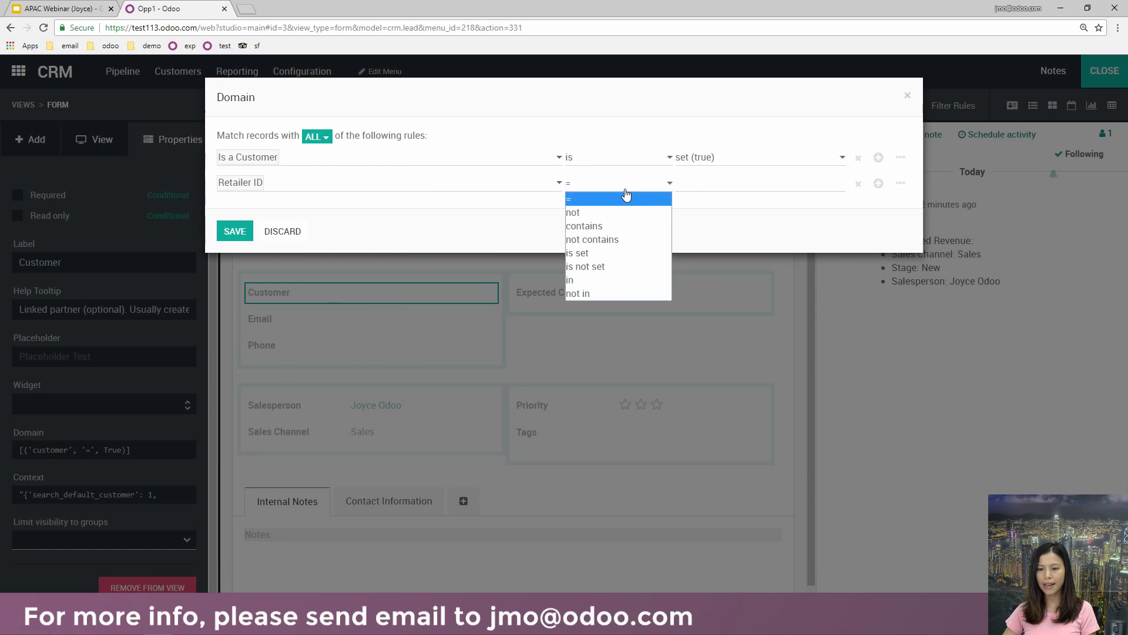
click(610, 259)
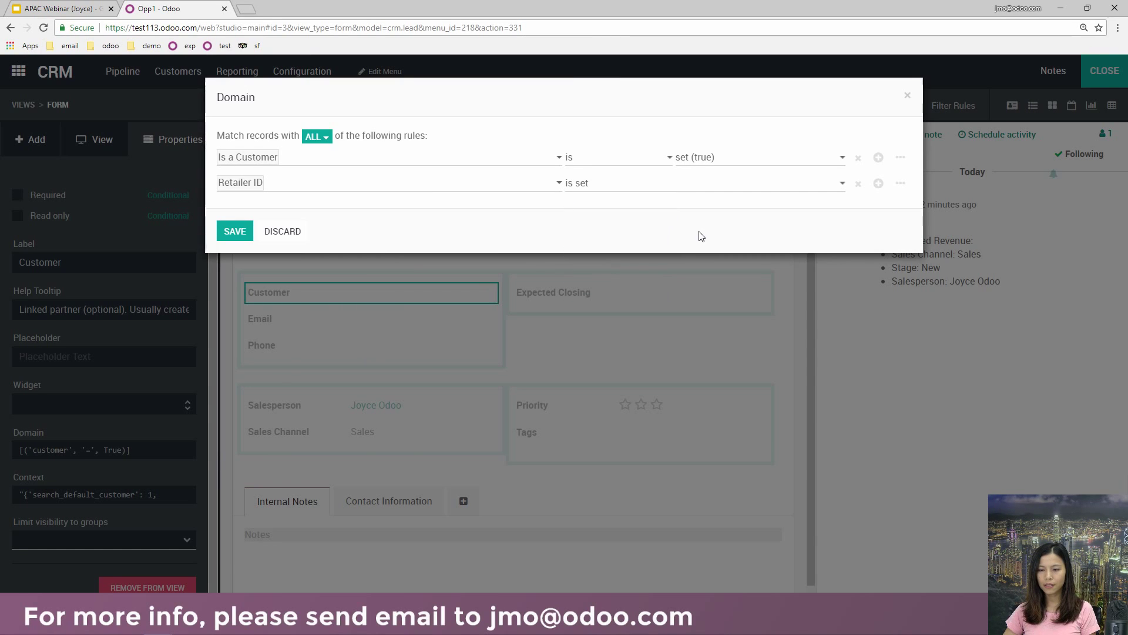
click(235, 232)
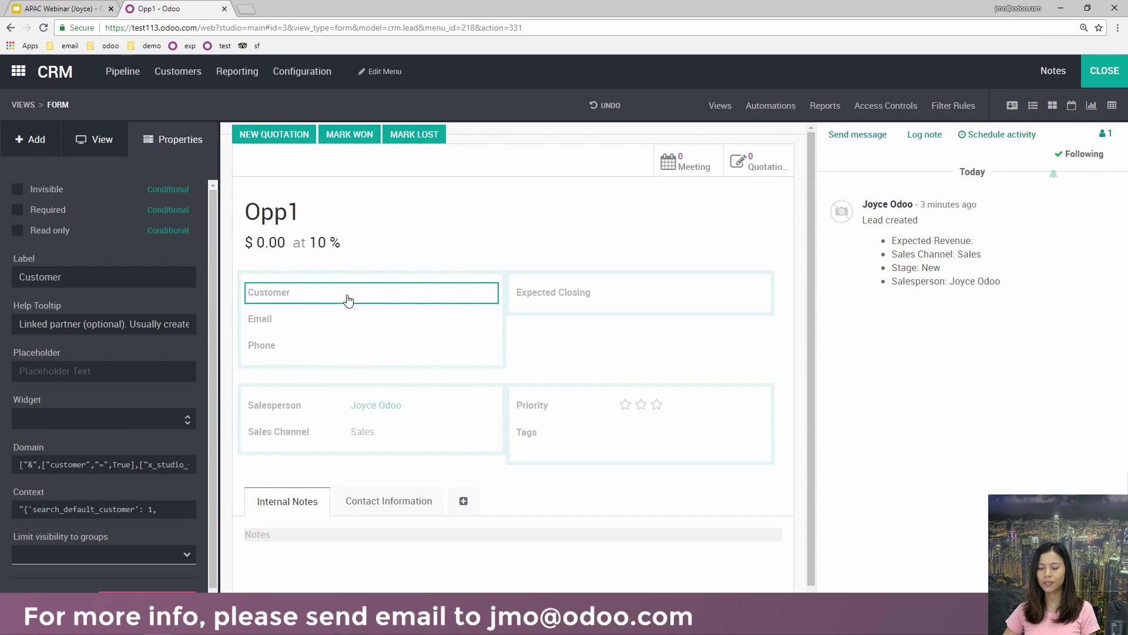
- Leave Studio, test the Customer choices of Opp1 in edit mode by picking Joyce Group, and discard the changes
click(1105, 71)
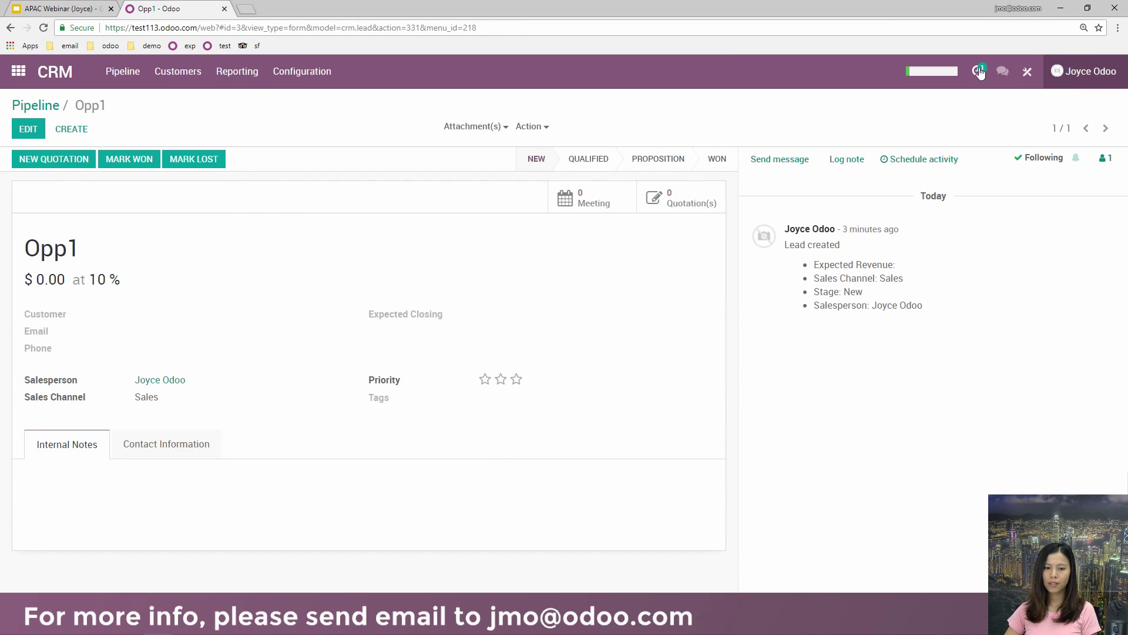
click(28, 128)
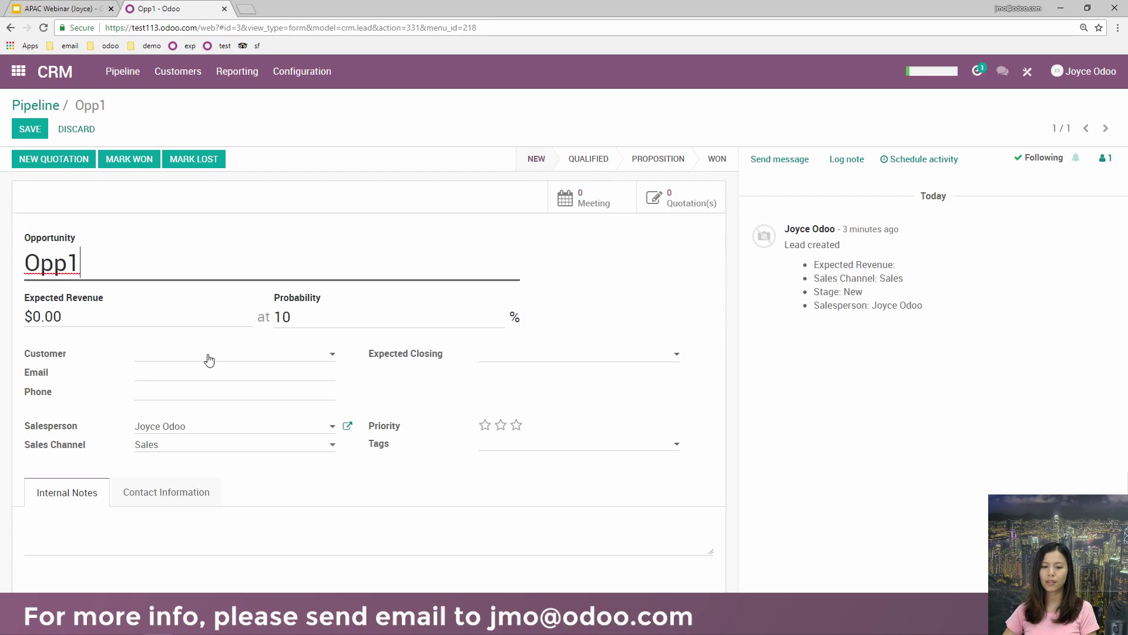
click(209, 358)
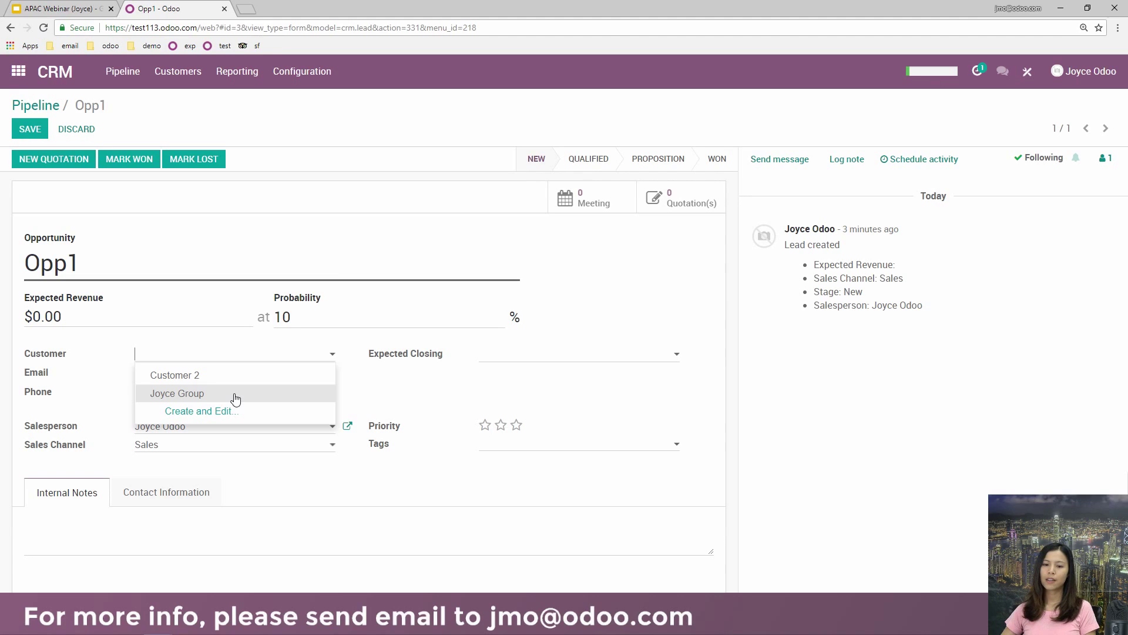
click(288, 393)
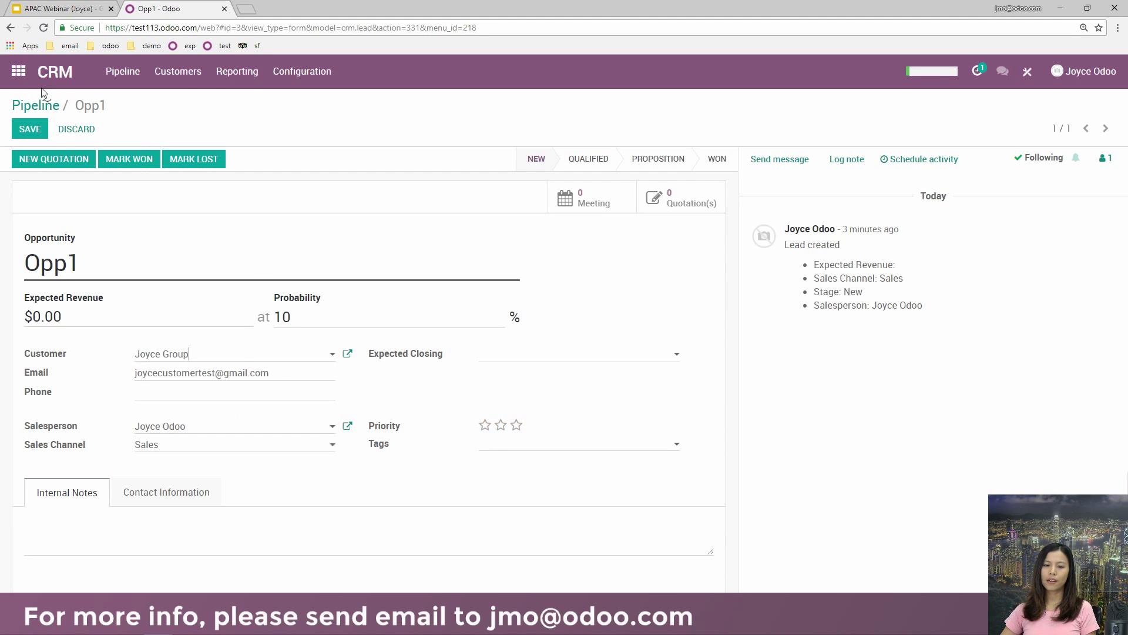
click(61, 131)
click(351, 177)
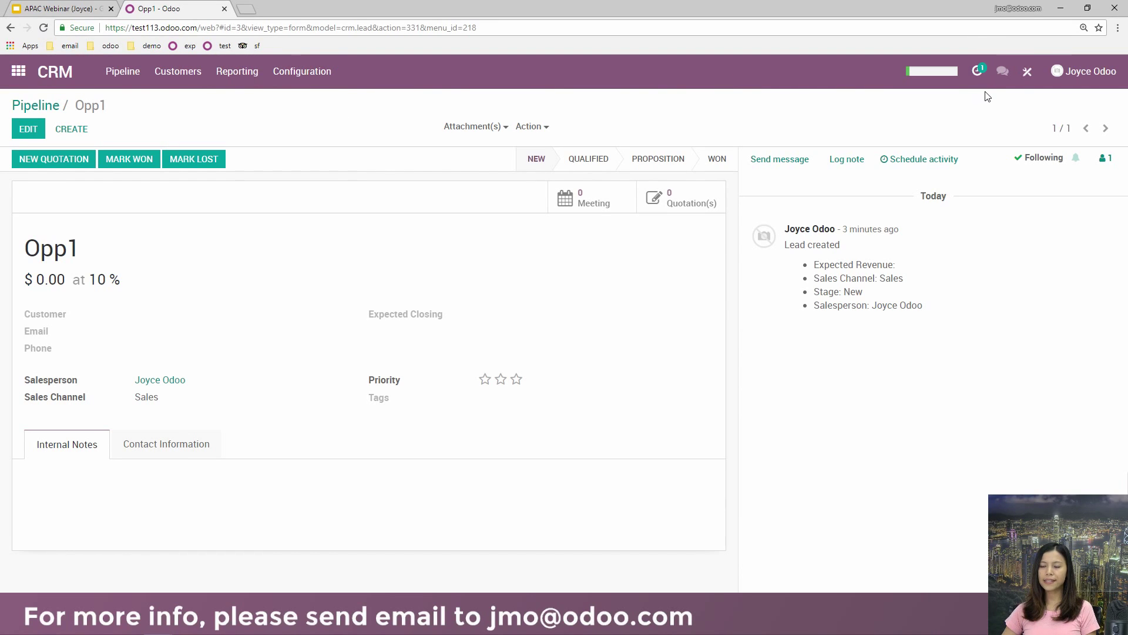
- Reopen Studio for CRM and bring up the pipeline's Kanban view for editing
click(1032, 74)
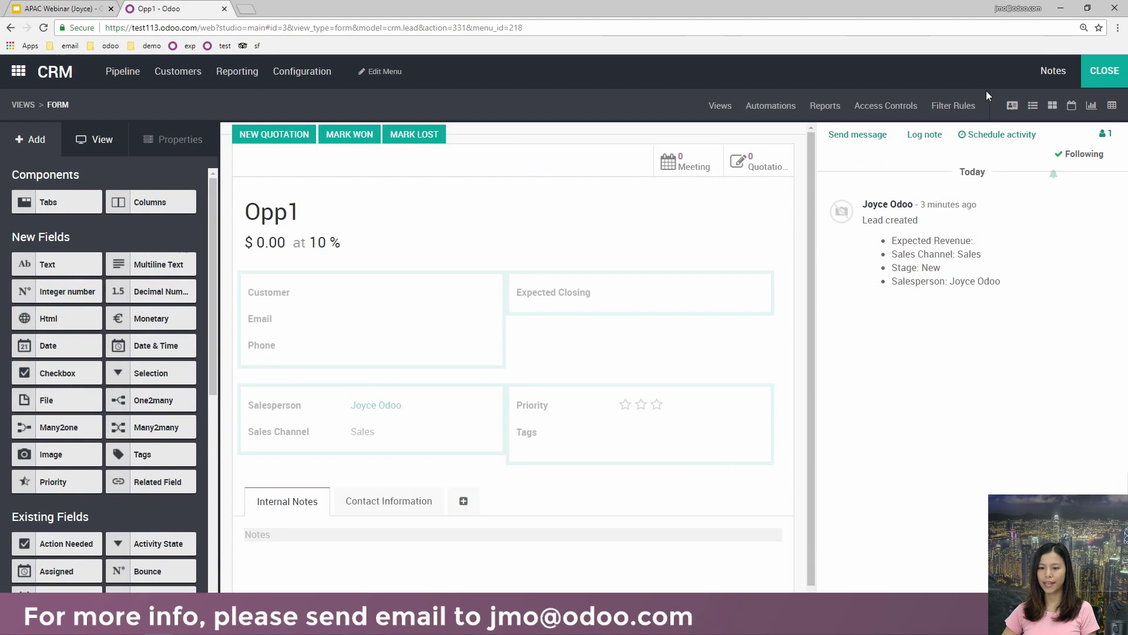
click(711, 114)
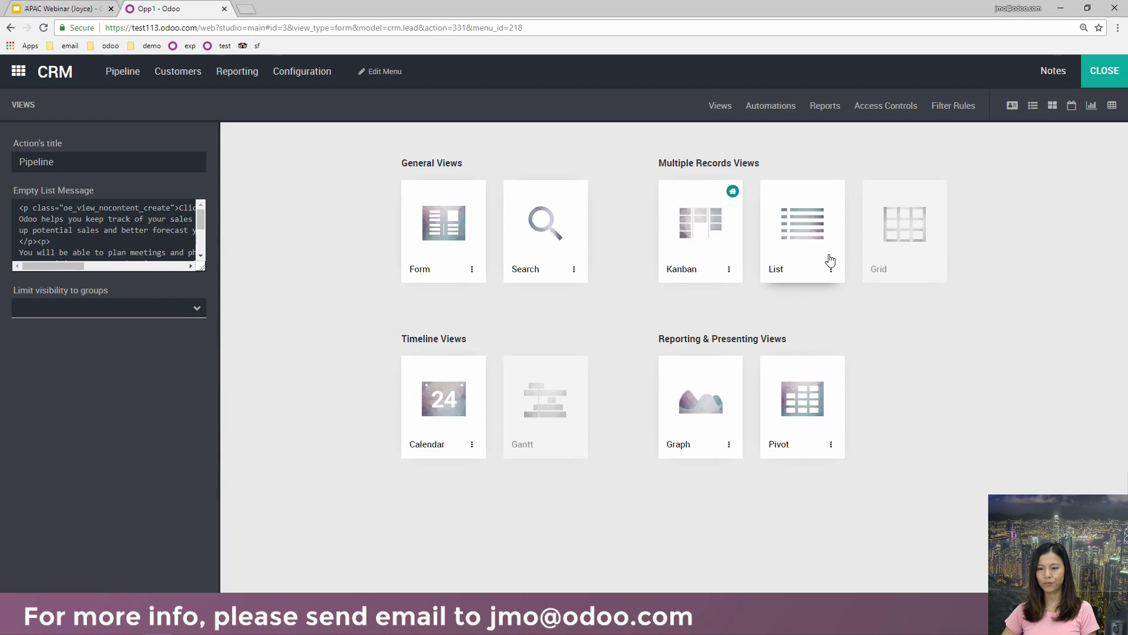
click(684, 221)
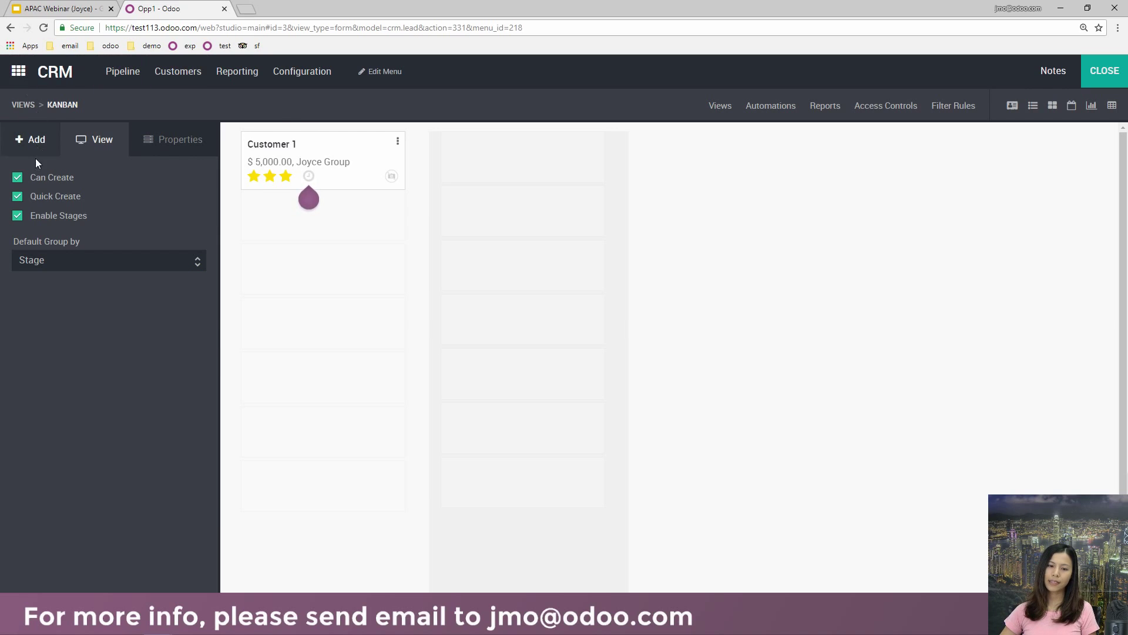
- Add the existing Country and Email fields to the Kanban card, beside the priority stars and activity icon
click(32, 139)
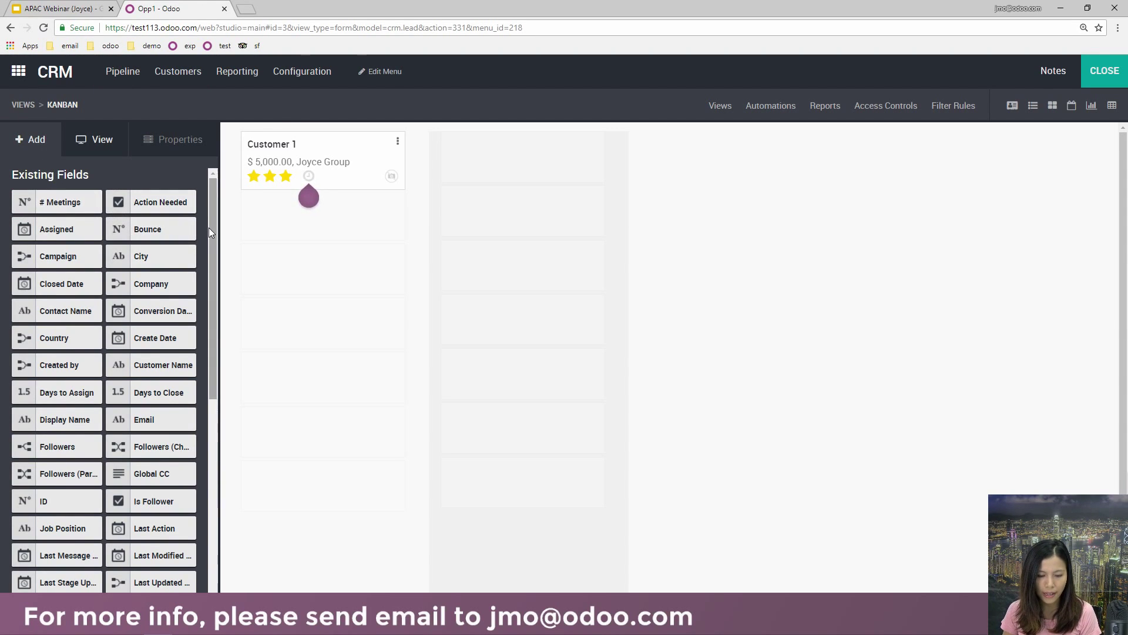
scroll(207, 241, down, 2)
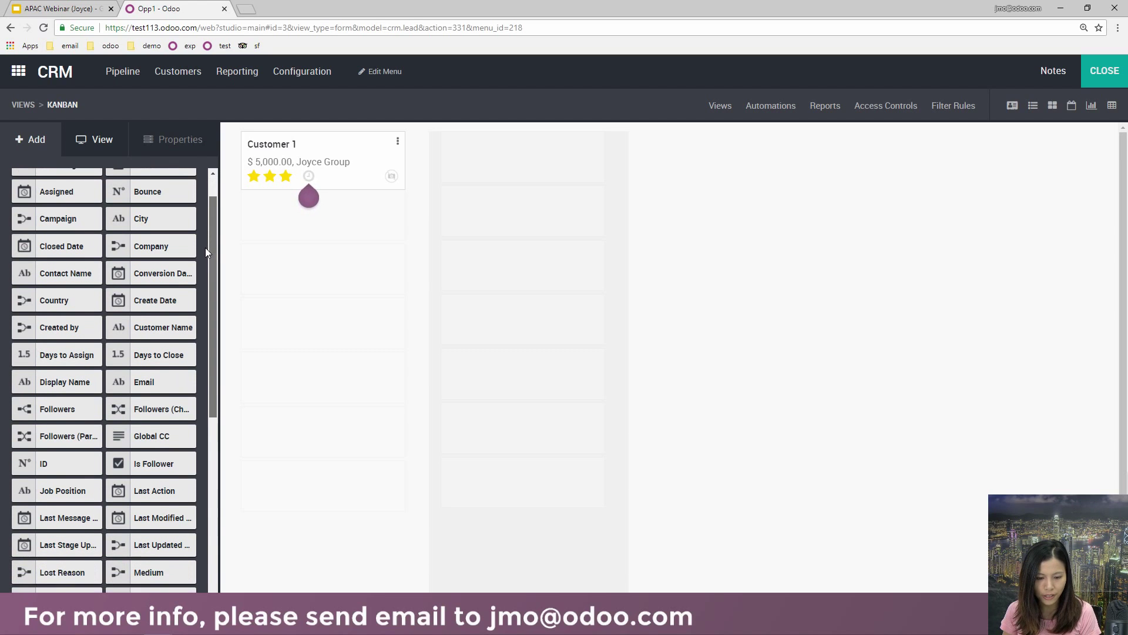
drag(54, 275, 324, 182)
drag(210, 249, 211, 339)
drag(79, 257, 359, 193)
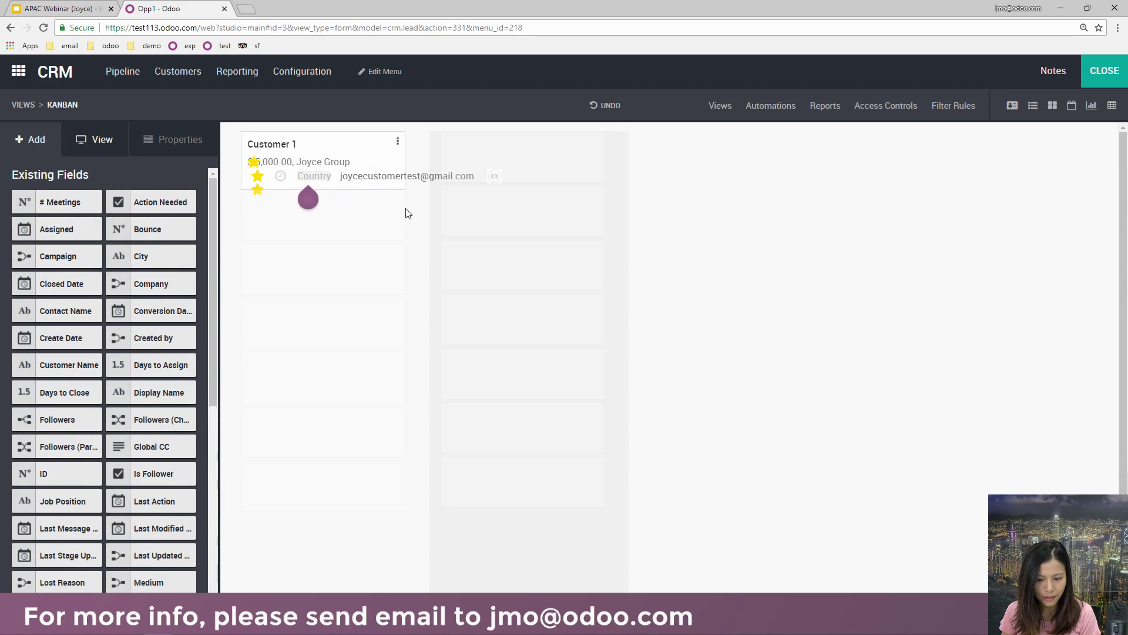
- Remove the Country field from the pipeline's Kanban card and confirm the removal
click(318, 177)
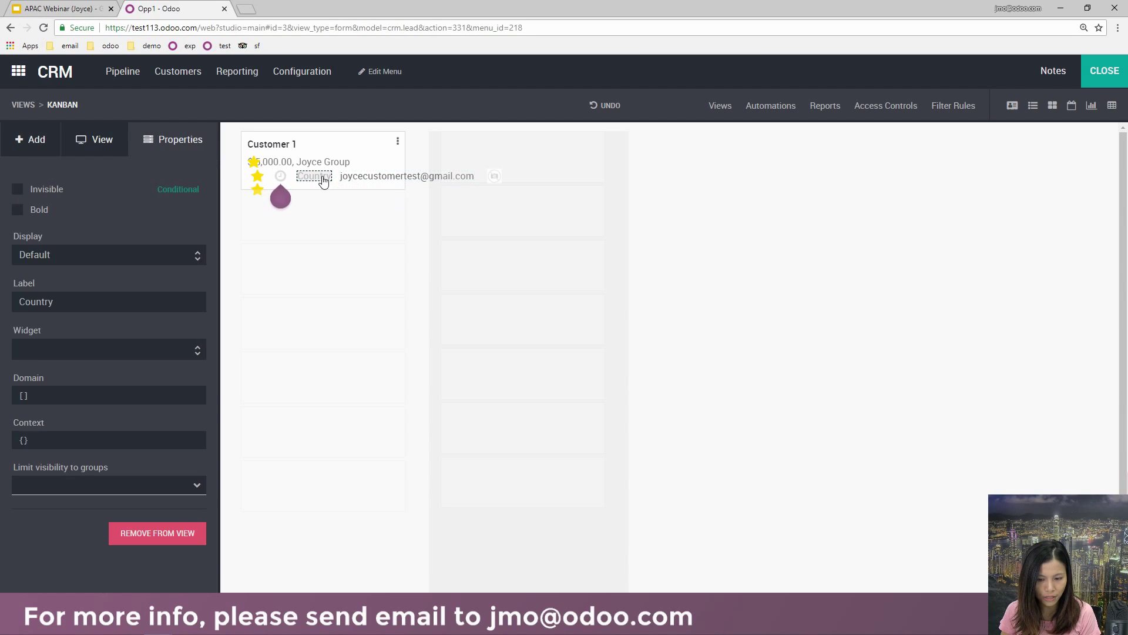
click(146, 533)
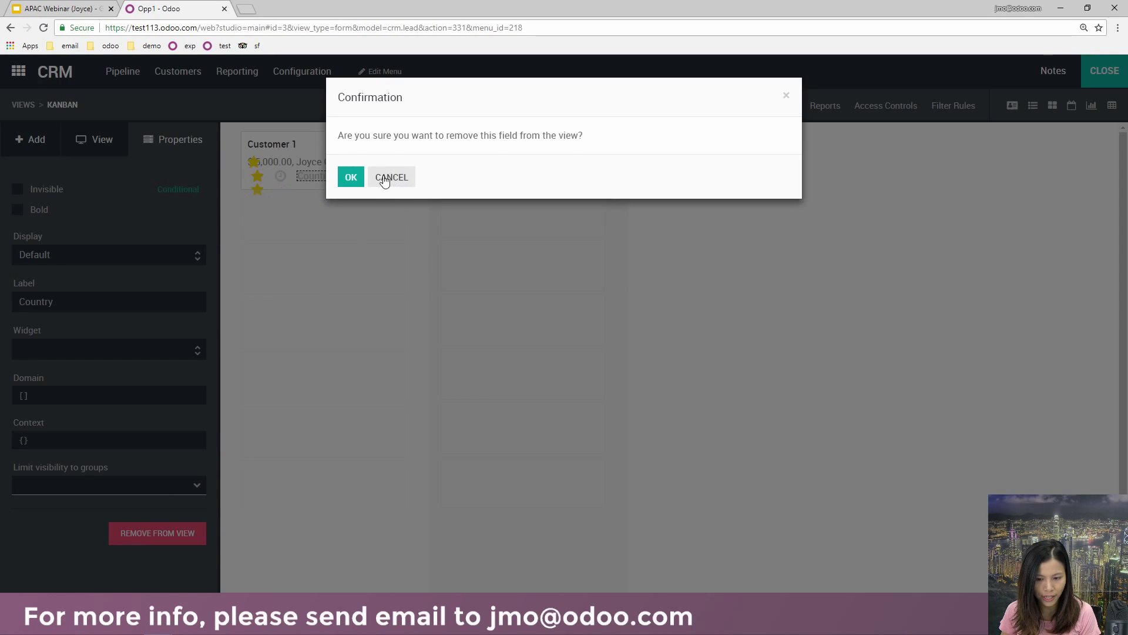
click(354, 184)
click(354, 180)
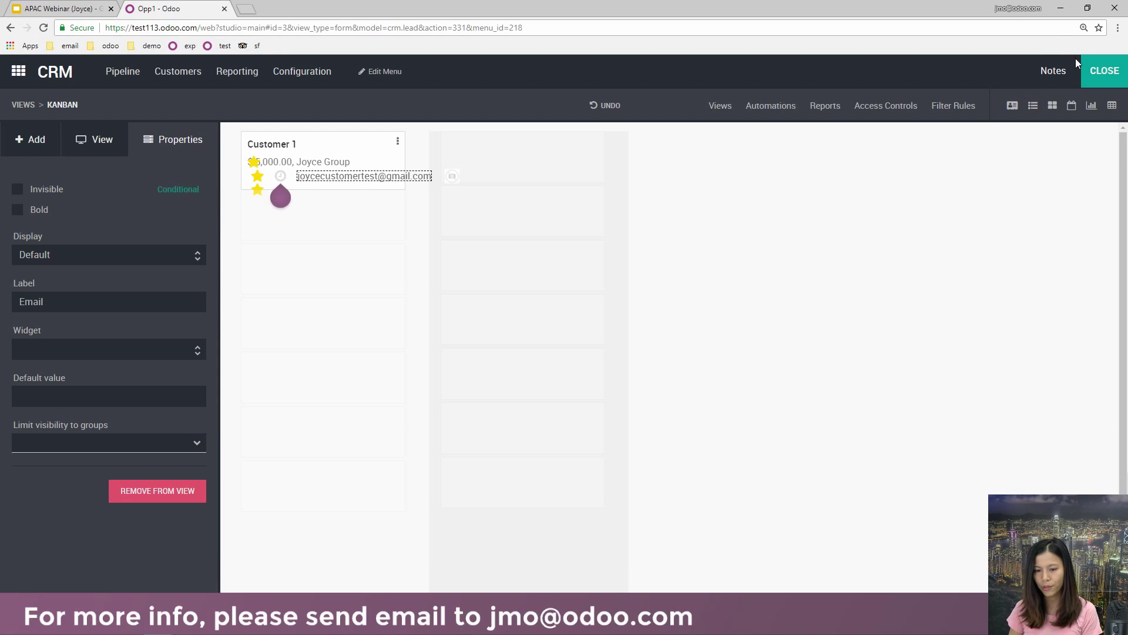
- Leave Studio, show the pipeline as Kanban, and check the Customer 1 opportunity before returning to the board
click(1111, 78)
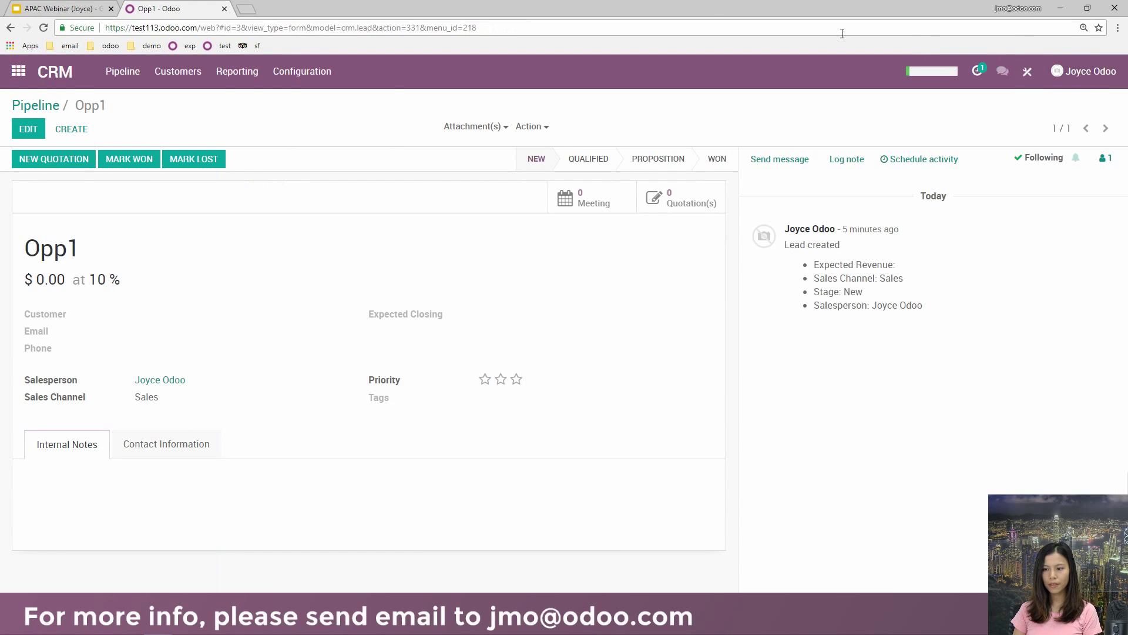
click(47, 106)
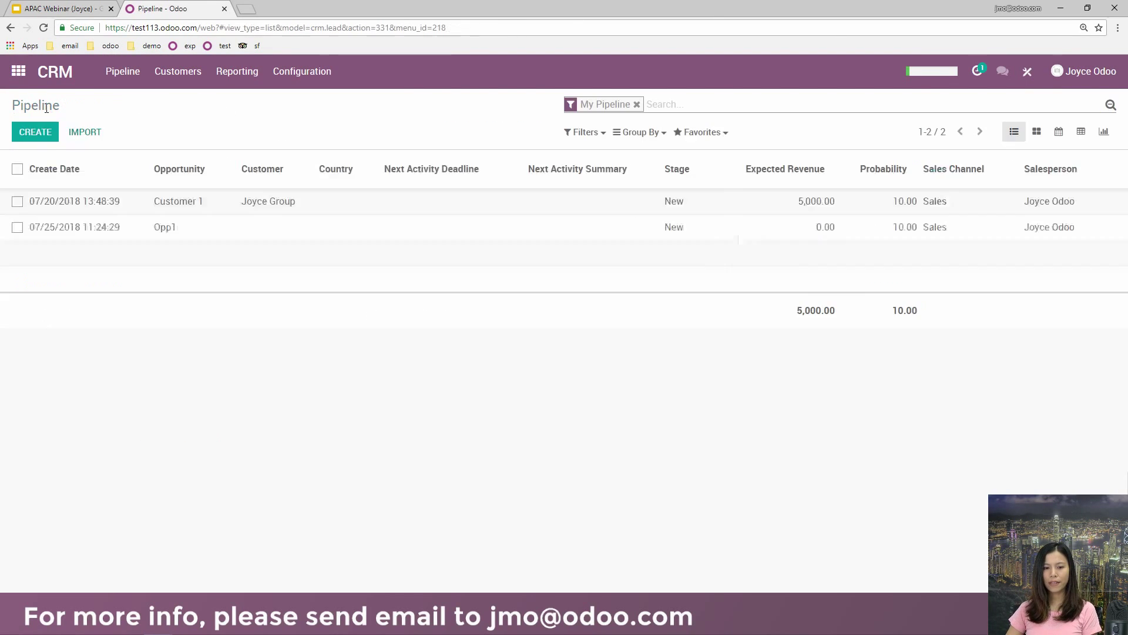
click(1036, 133)
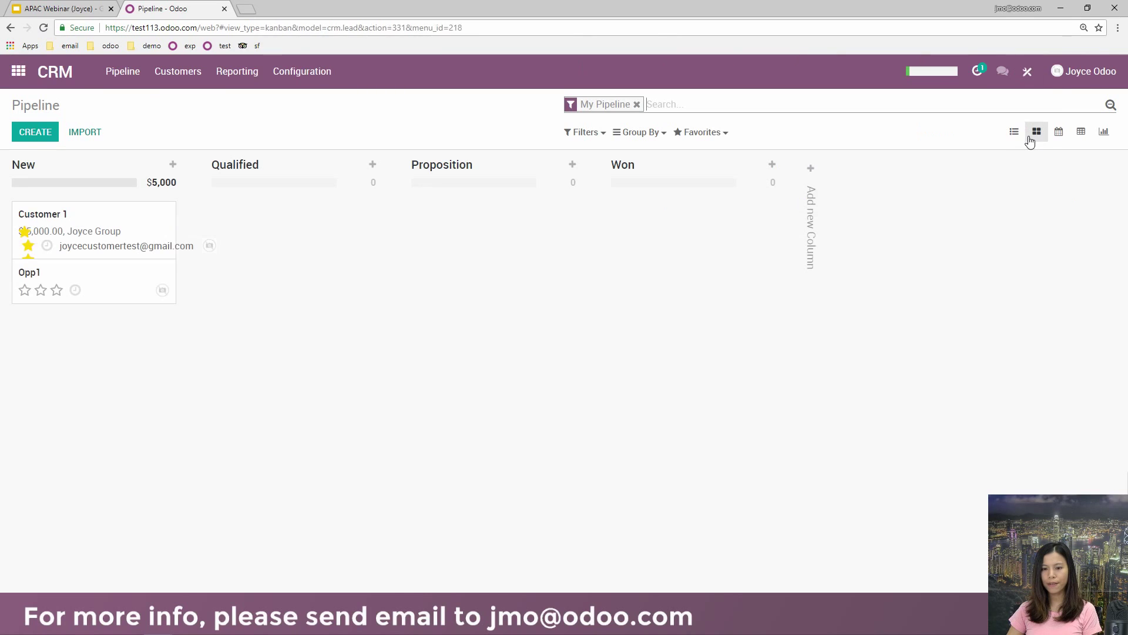
click(132, 240)
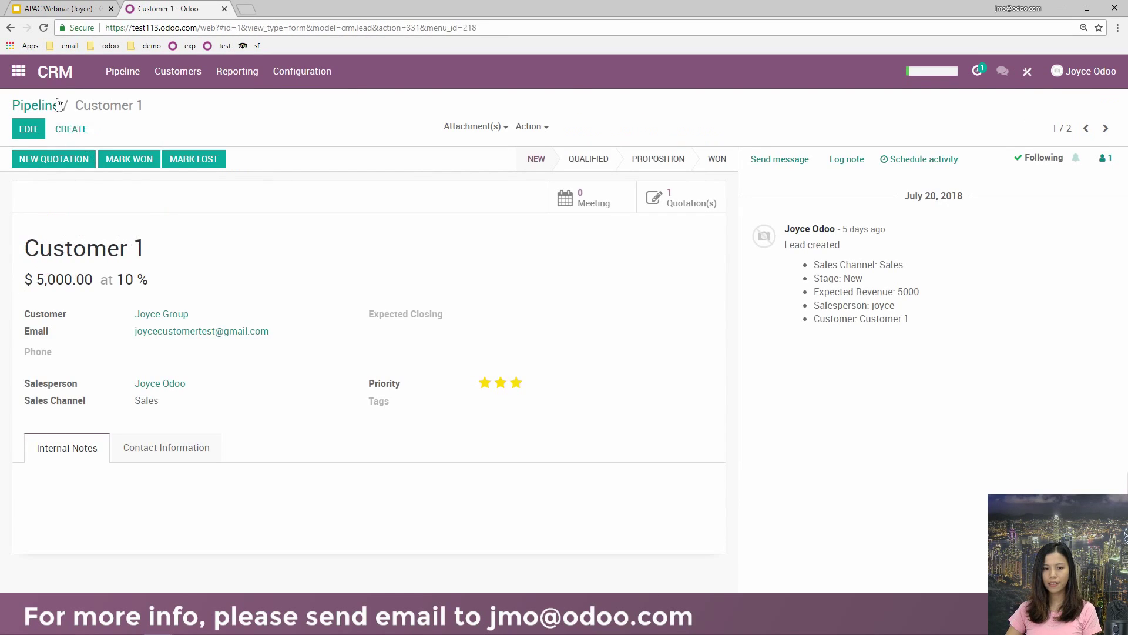
click(32, 105)
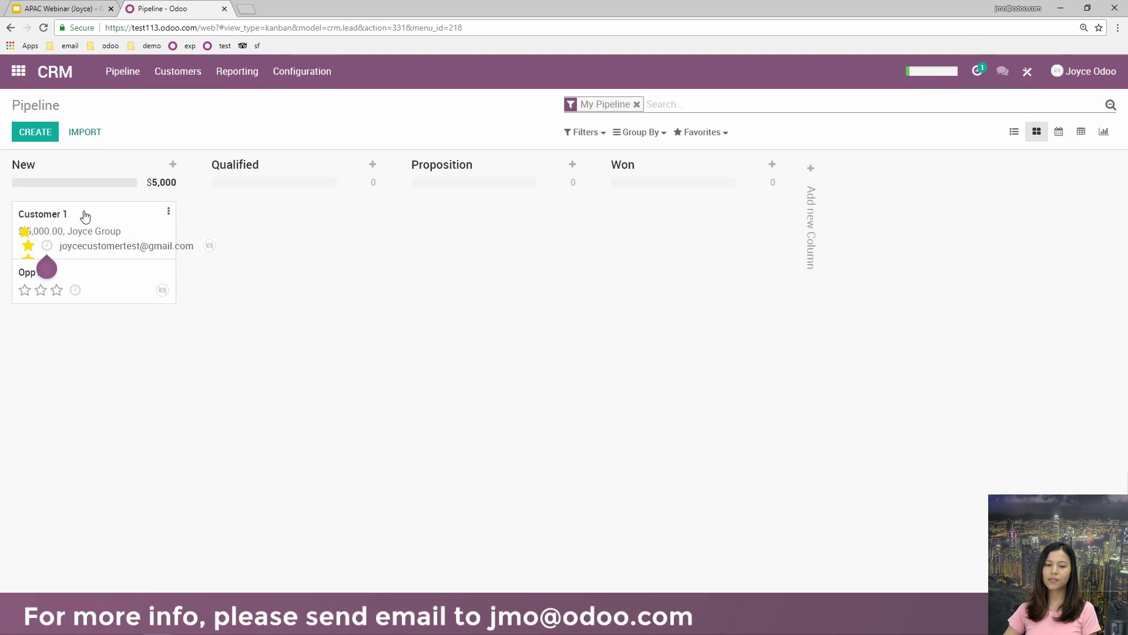
- Switch to the Contacts app, open its Kanban view in Studio, and show the existing fields available for the card
click(33, 66)
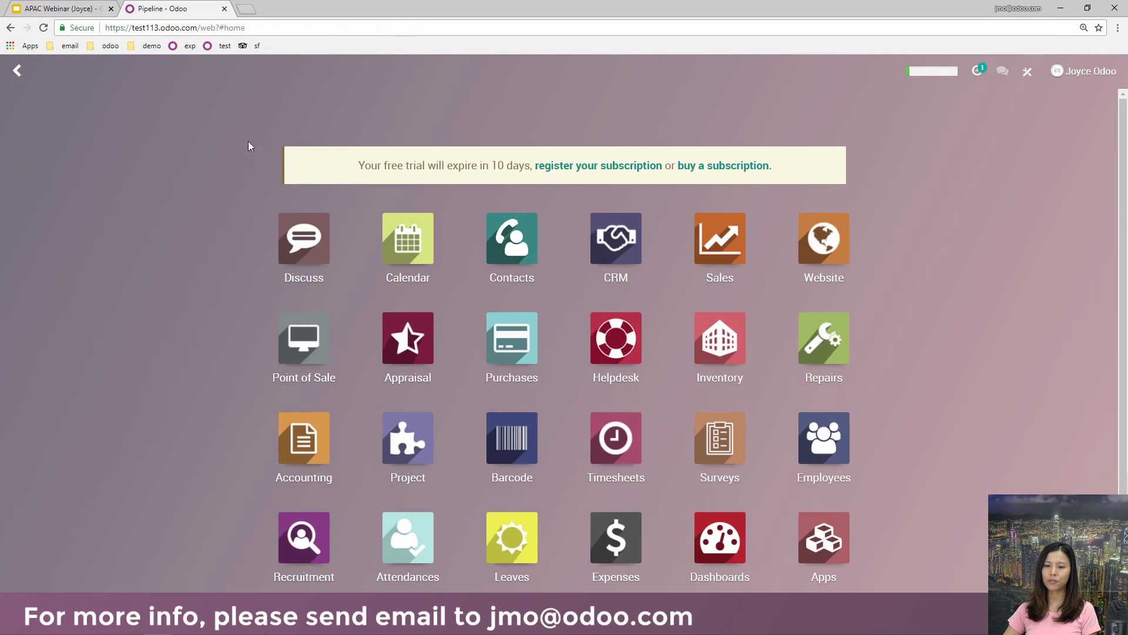
click(513, 237)
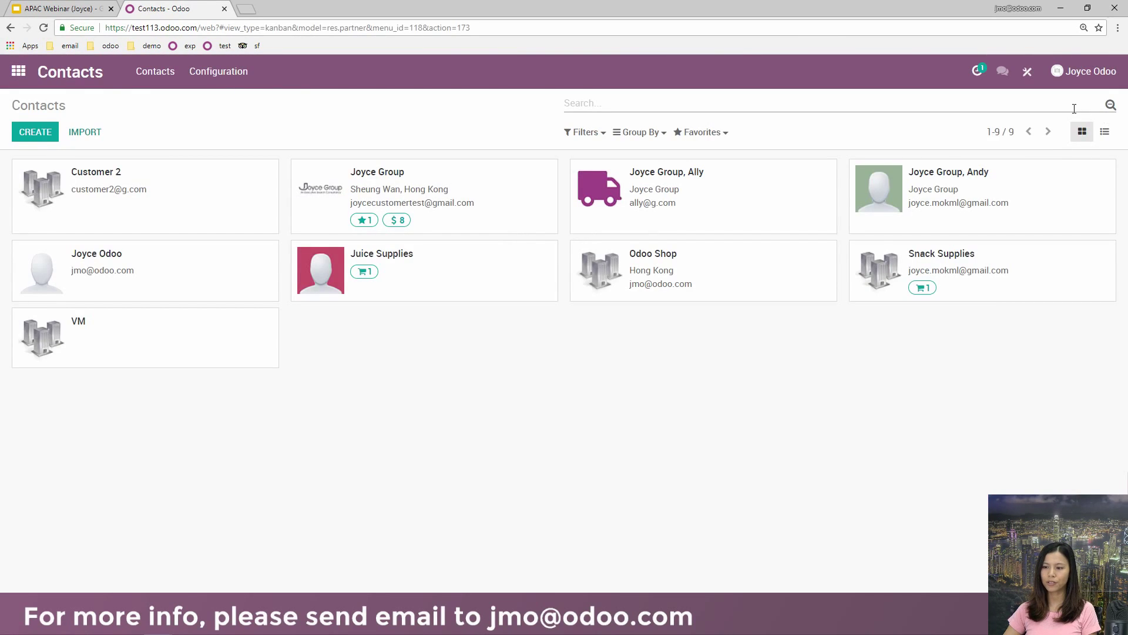
click(1026, 71)
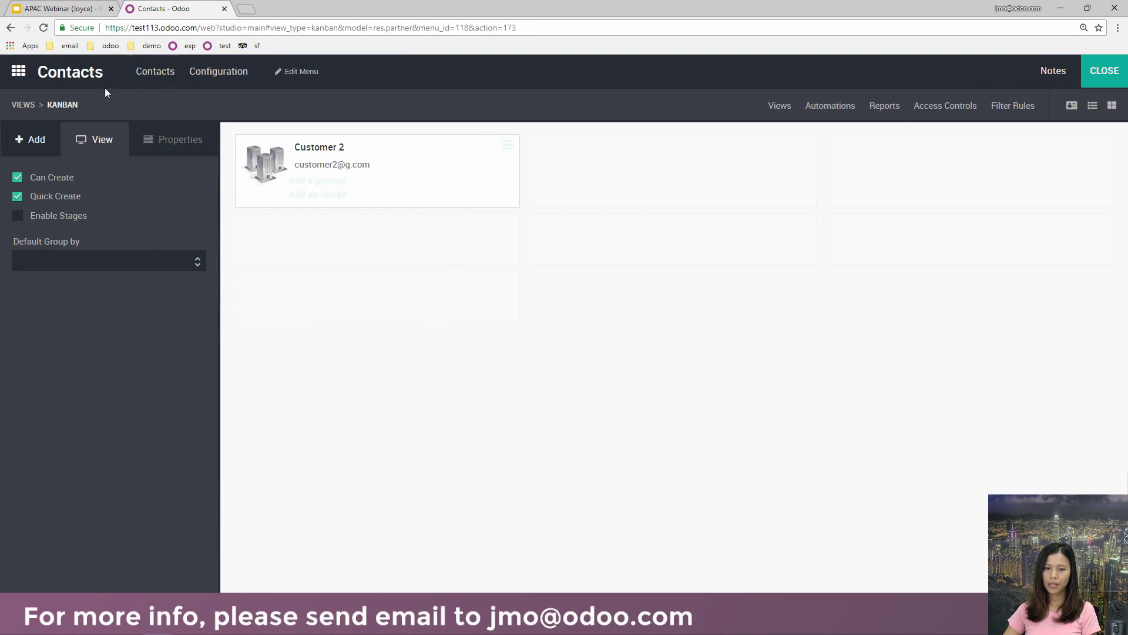
click(37, 141)
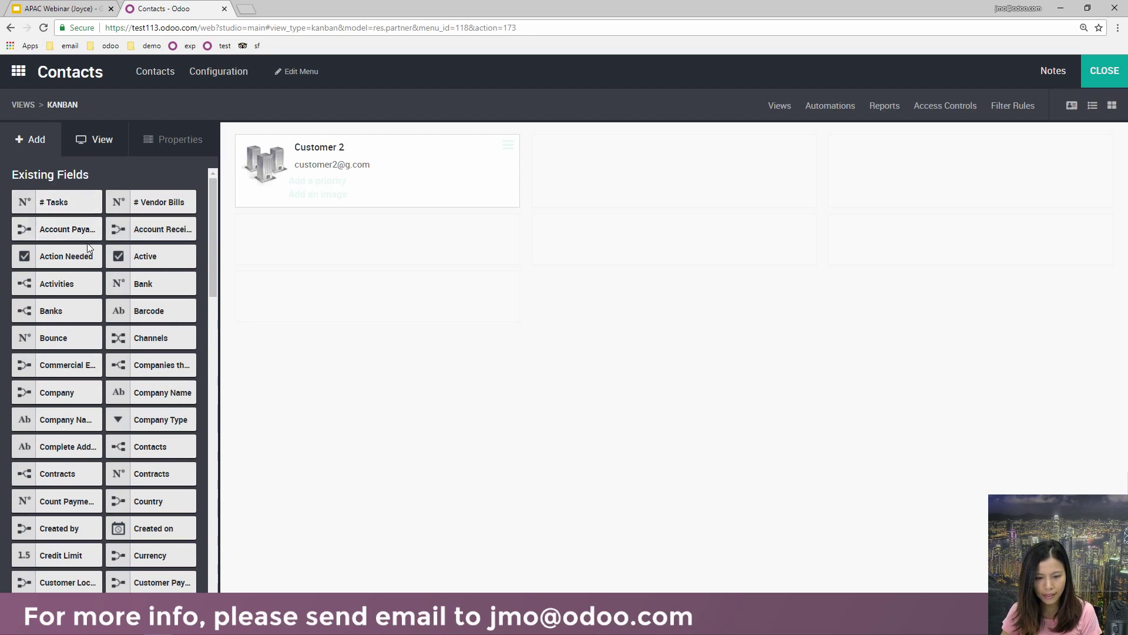
drag(210, 249, 397, 204)
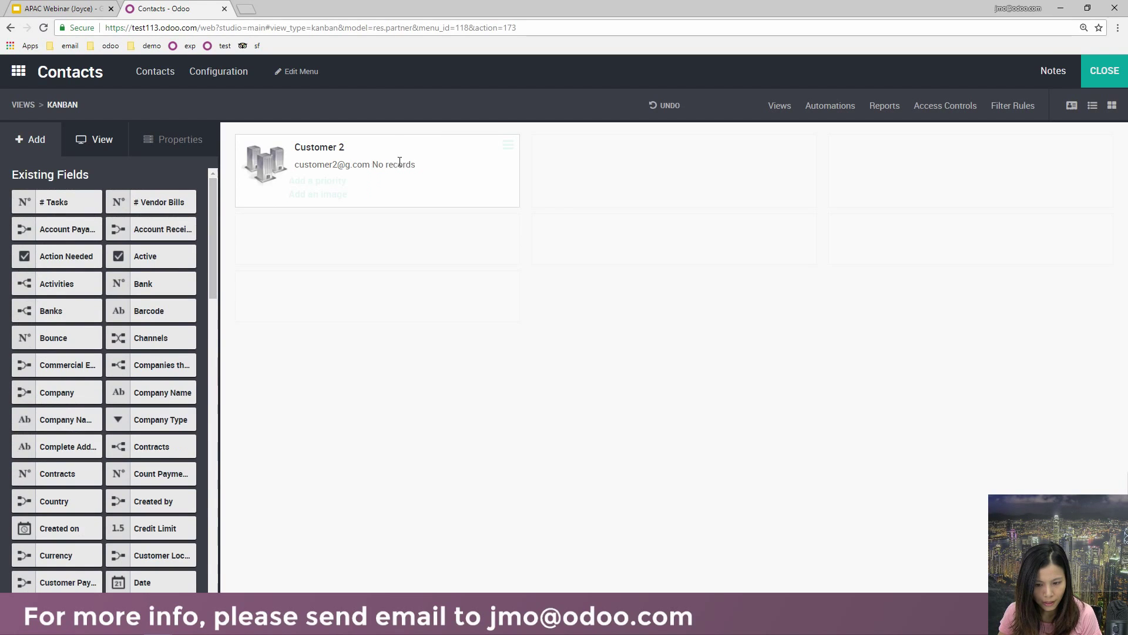
click(399, 165)
click(127, 528)
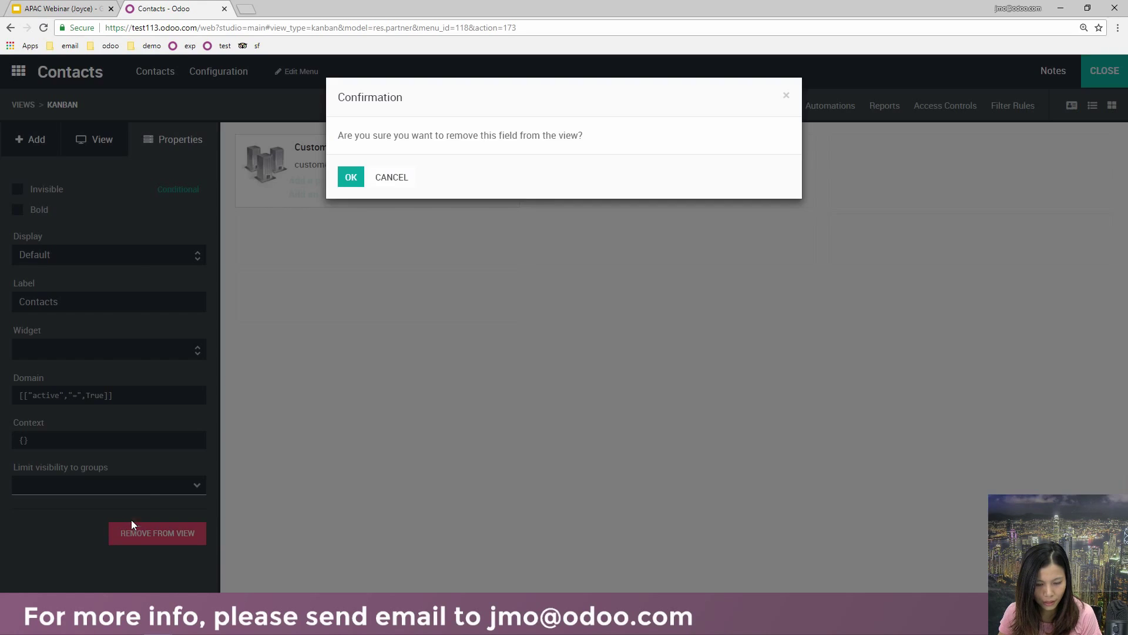
click(350, 179)
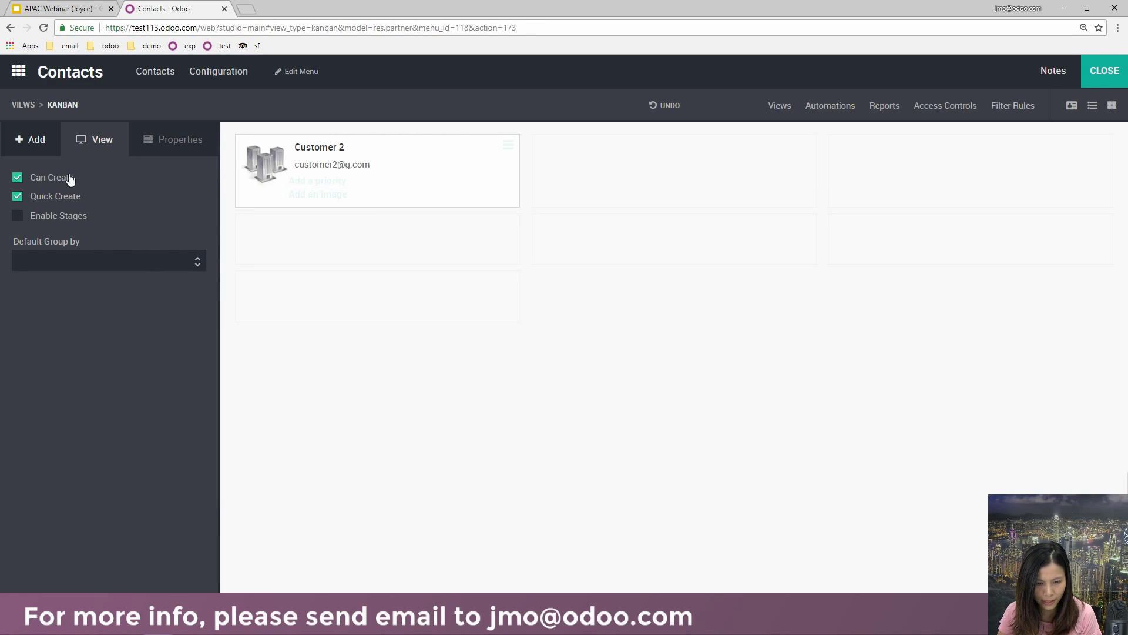
- Add the existing Website field to the contact Kanban card, beside the email address
click(53, 144)
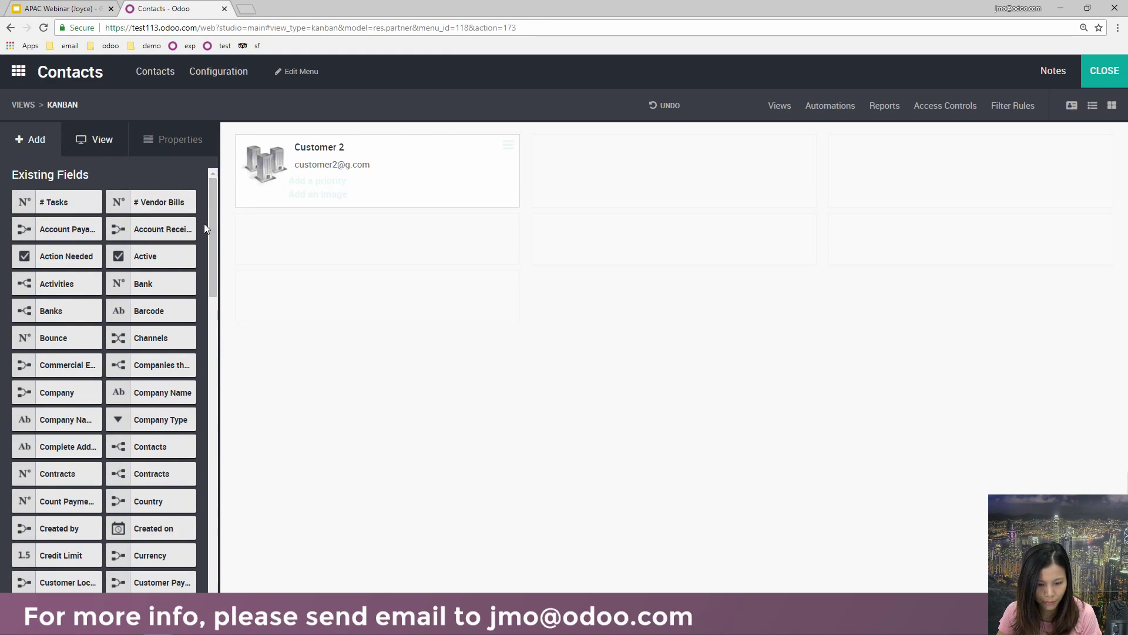
drag(213, 221, 211, 545)
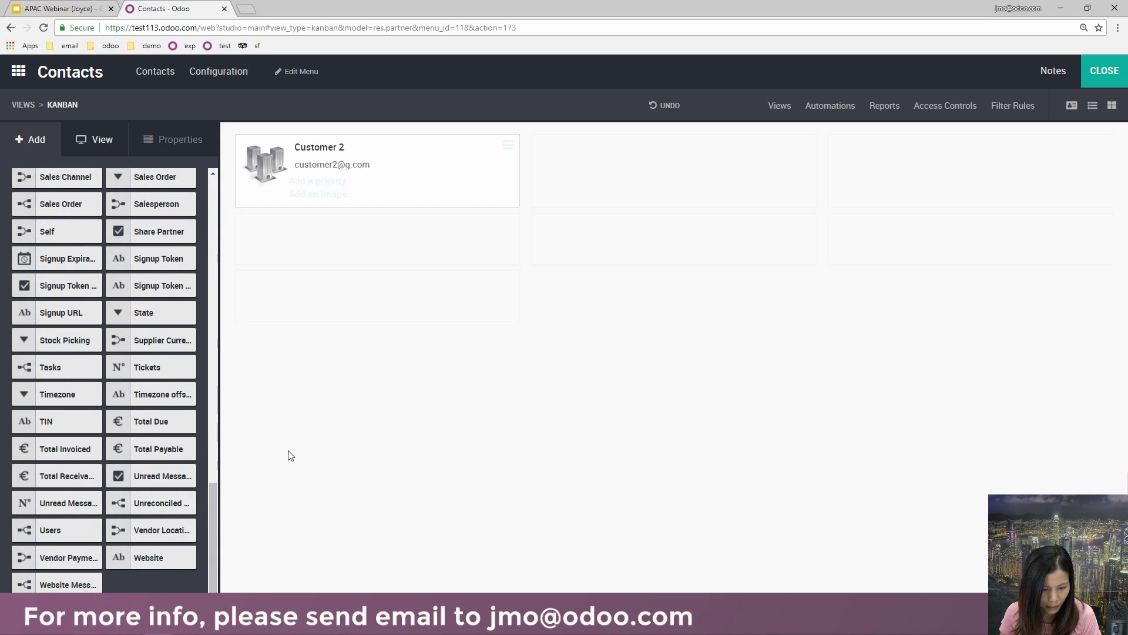
drag(167, 558, 355, 189)
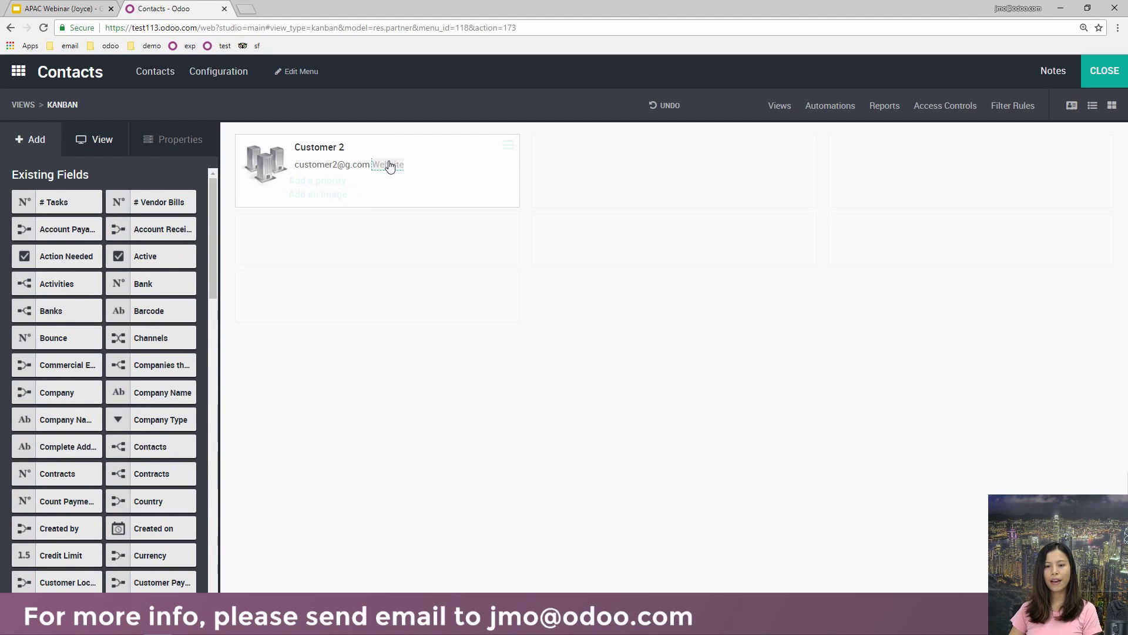
- Leave Studio, check the contact cards, and view the Joyce Group record before returning to the contacts overview
click(1111, 71)
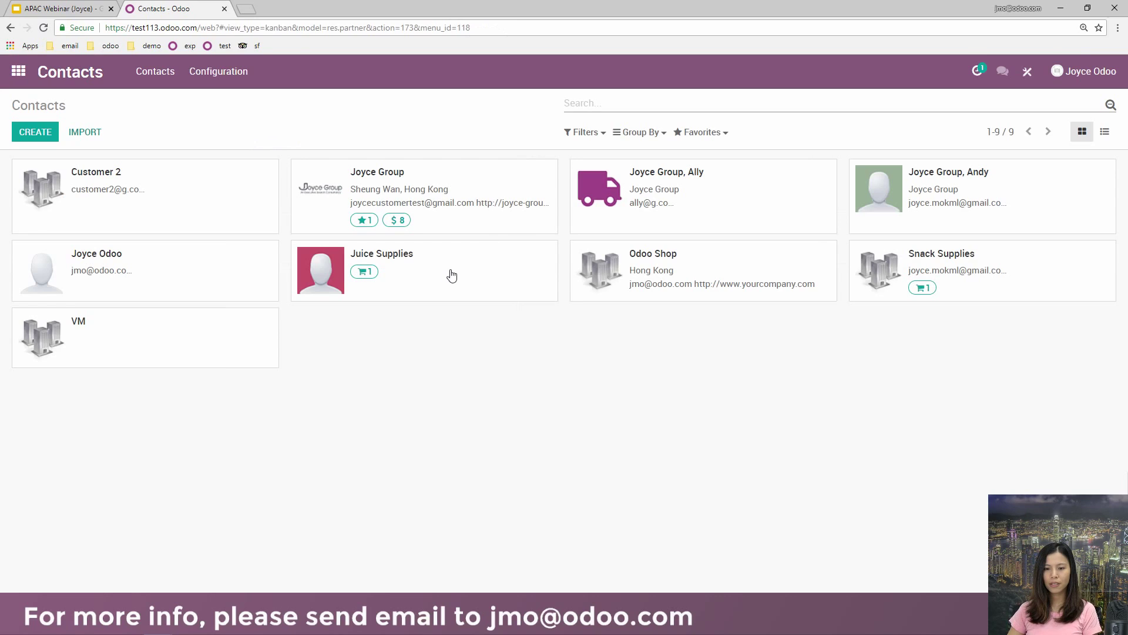
click(513, 188)
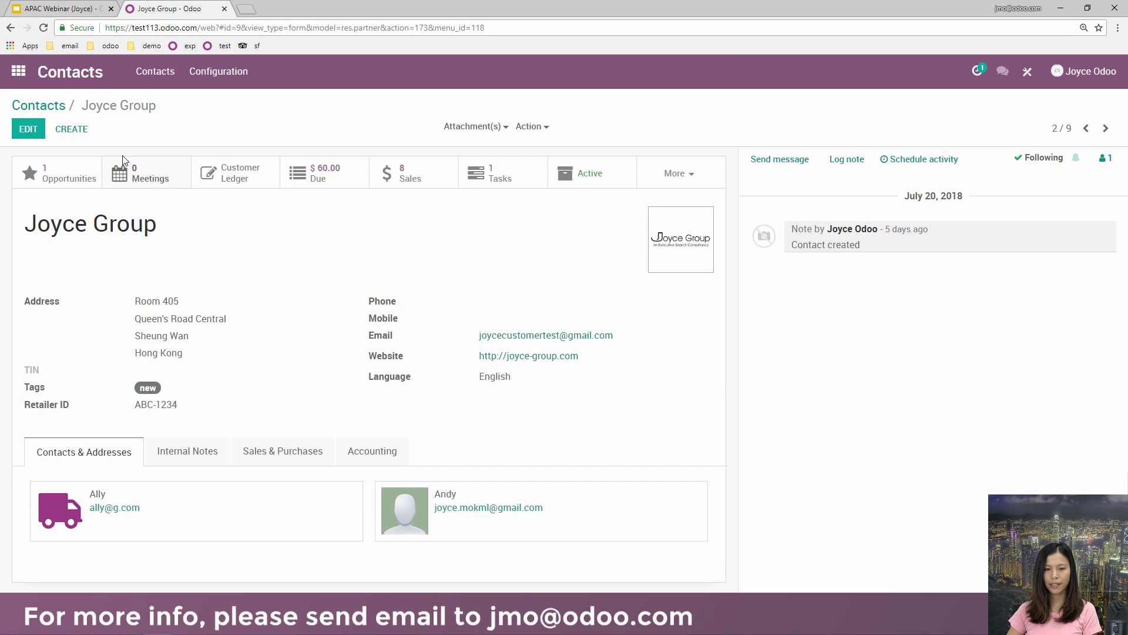
click(47, 104)
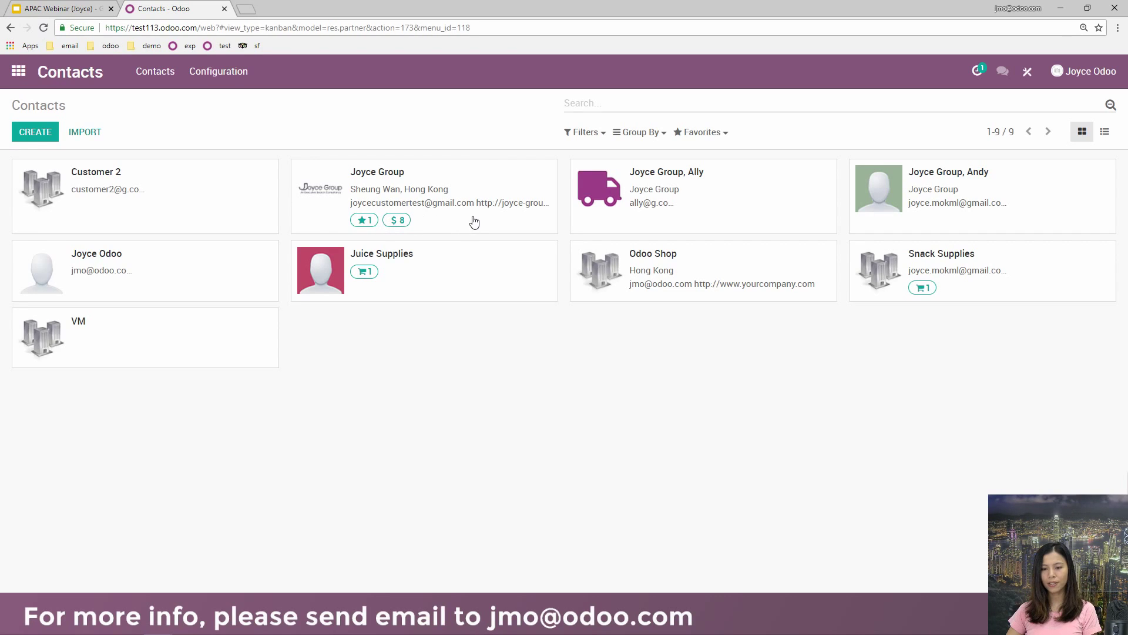
- Reopen Studio for Contacts, bring up the List view for editing, and inspect the Name and Email columns' properties
click(1027, 69)
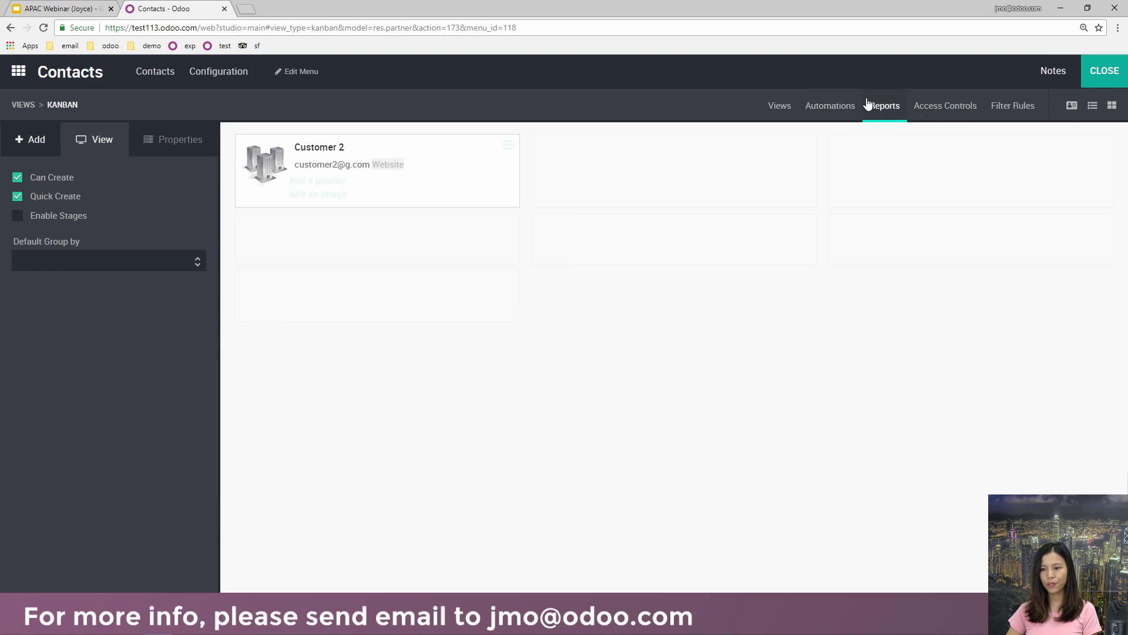
click(769, 109)
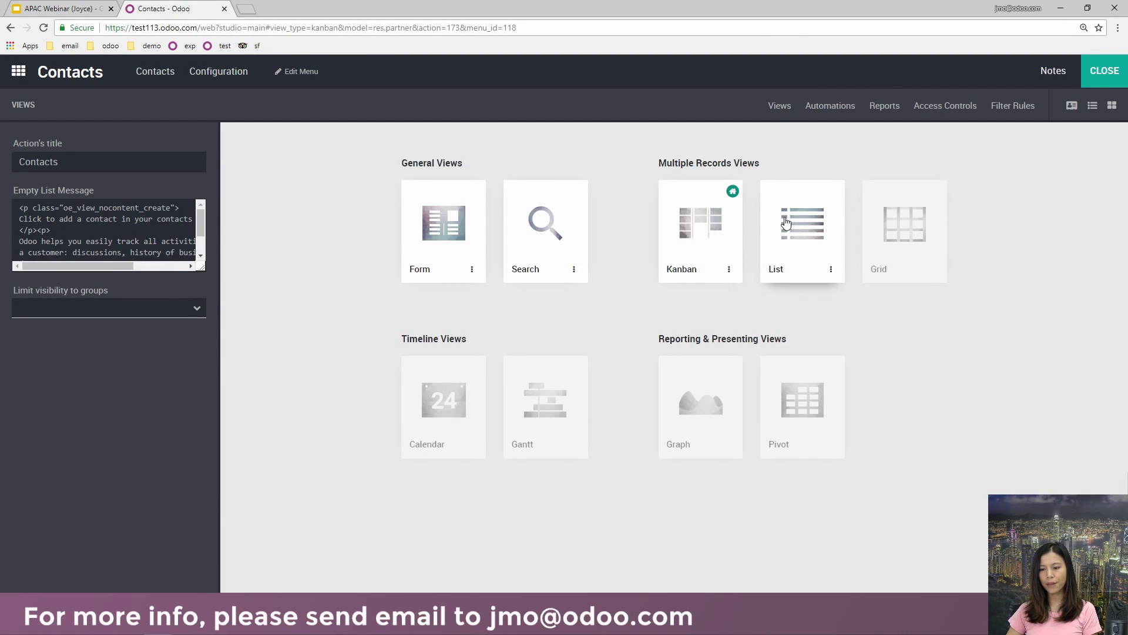
click(786, 223)
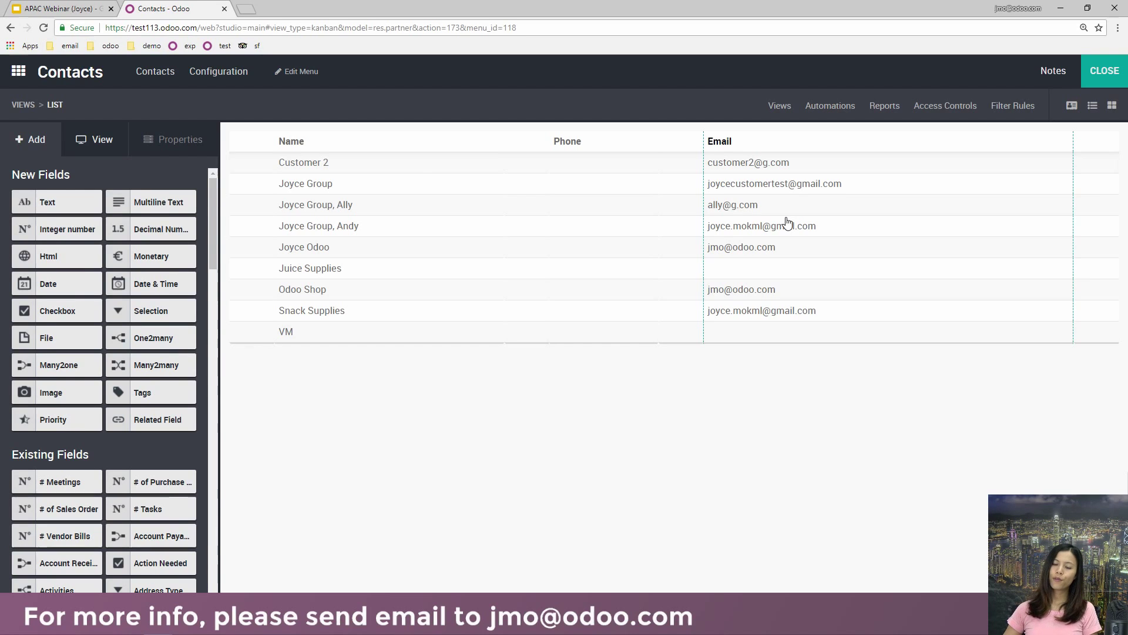
click(426, 167)
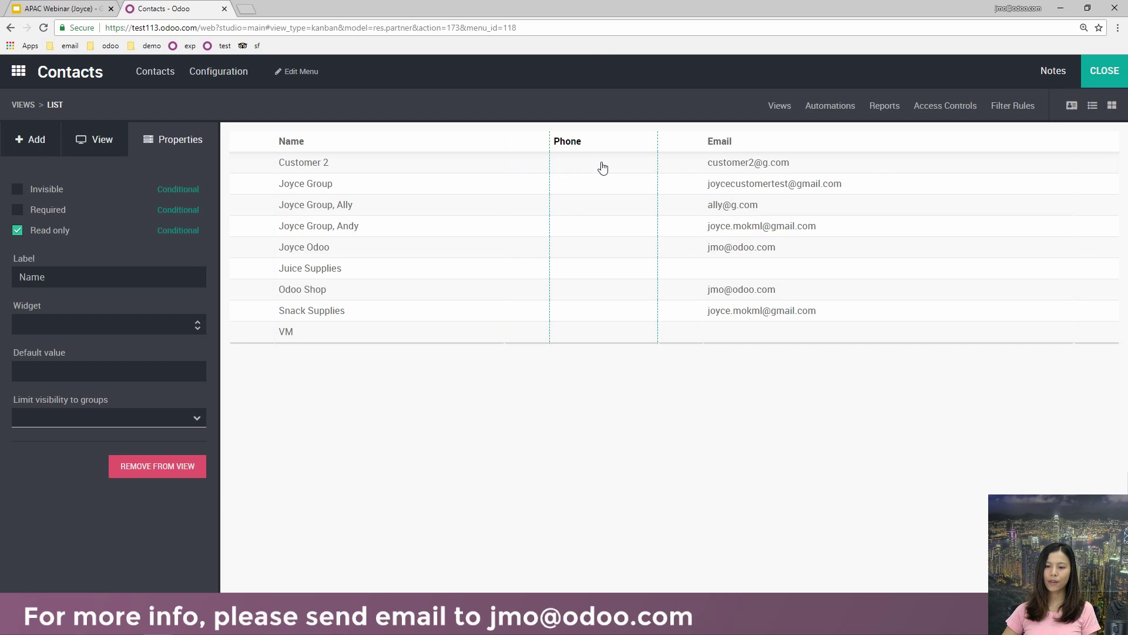
click(871, 162)
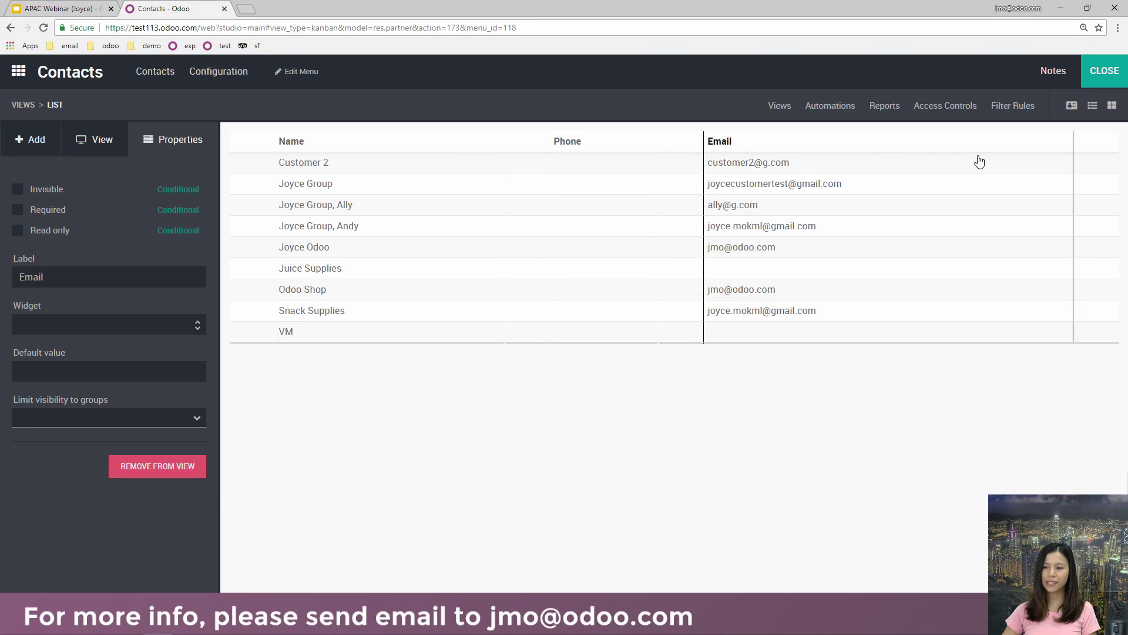
- Add a new Text field as a column between Name and Phone in the contacts list, and select it
click(25, 141)
drag(77, 207, 33, 173)
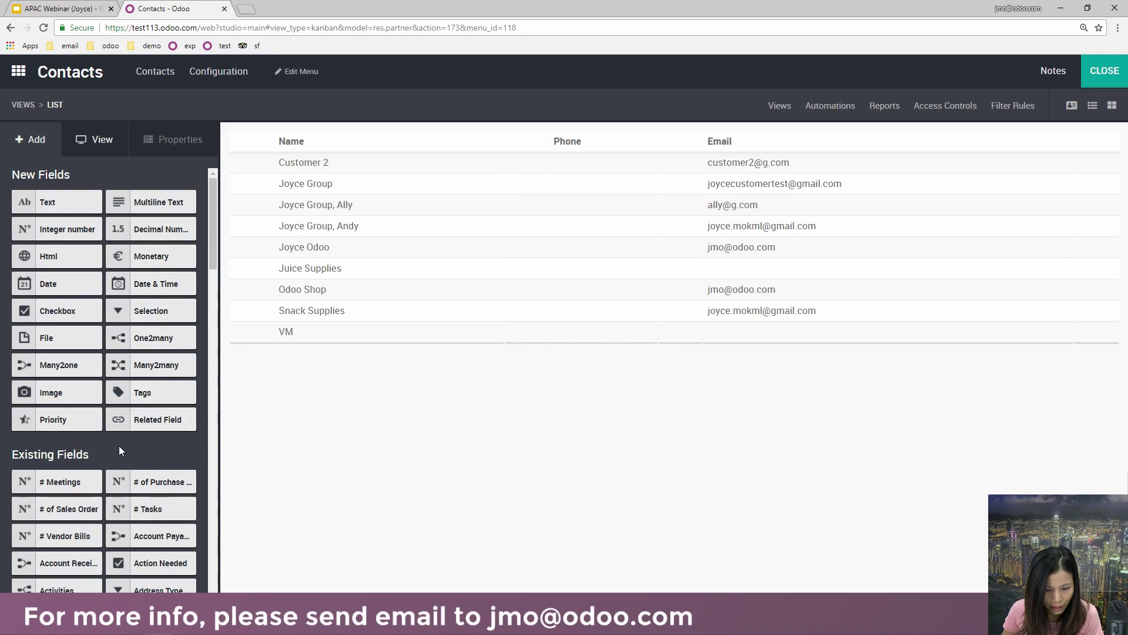
drag(69, 209, 496, 201)
drag(527, 163, 516, 147)
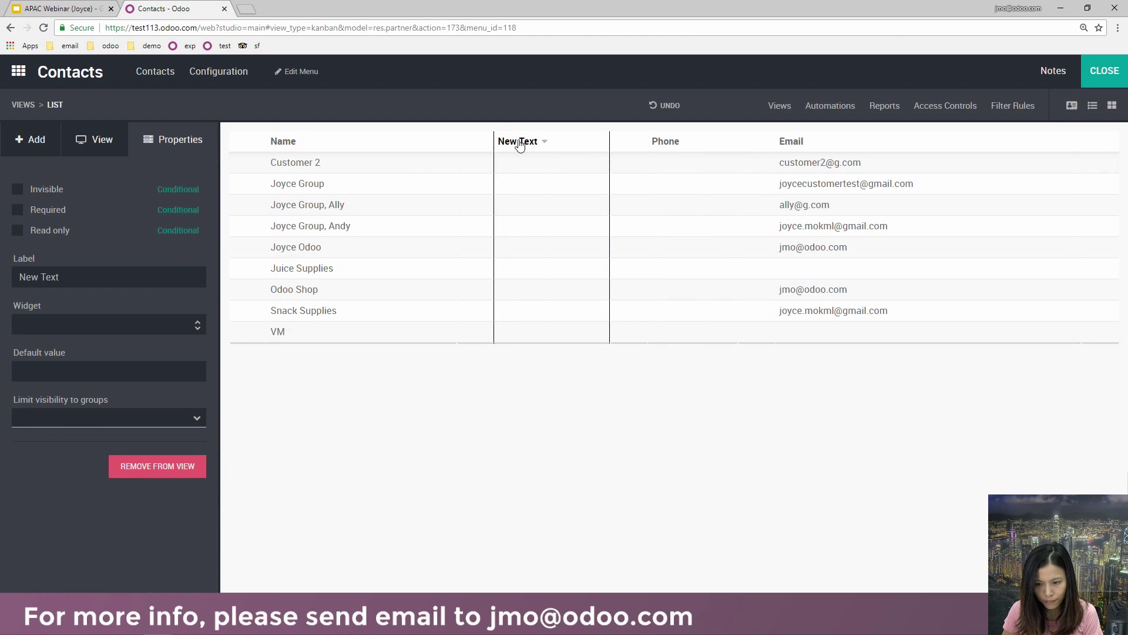
- Set the new text column's label to "Retailer ID"
drag(86, 280, 8, 288)
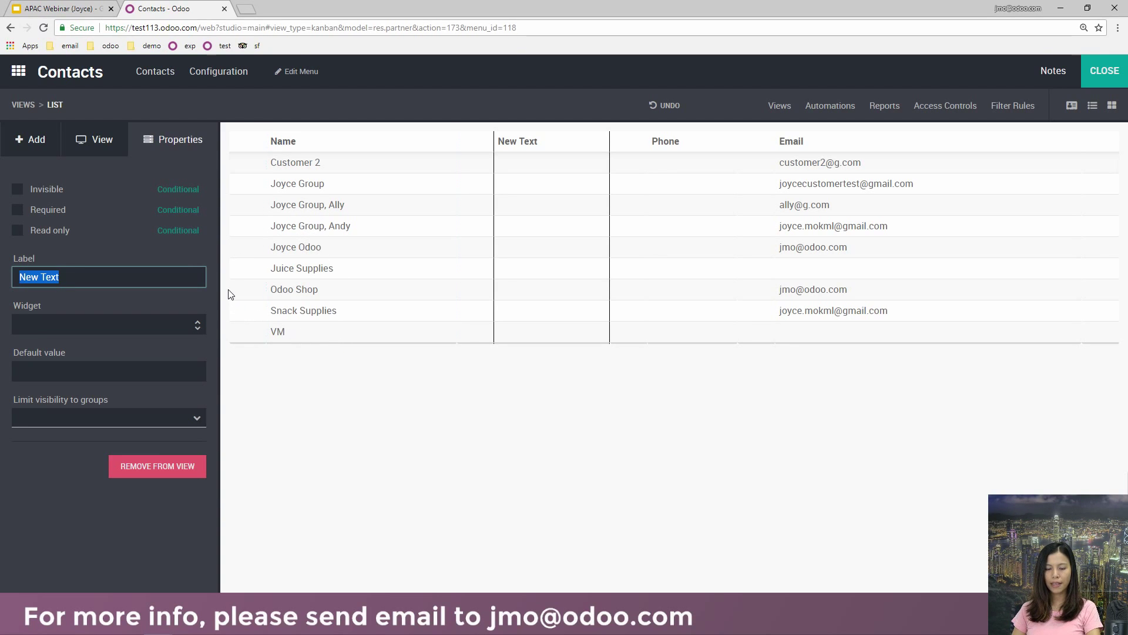
text(REt)
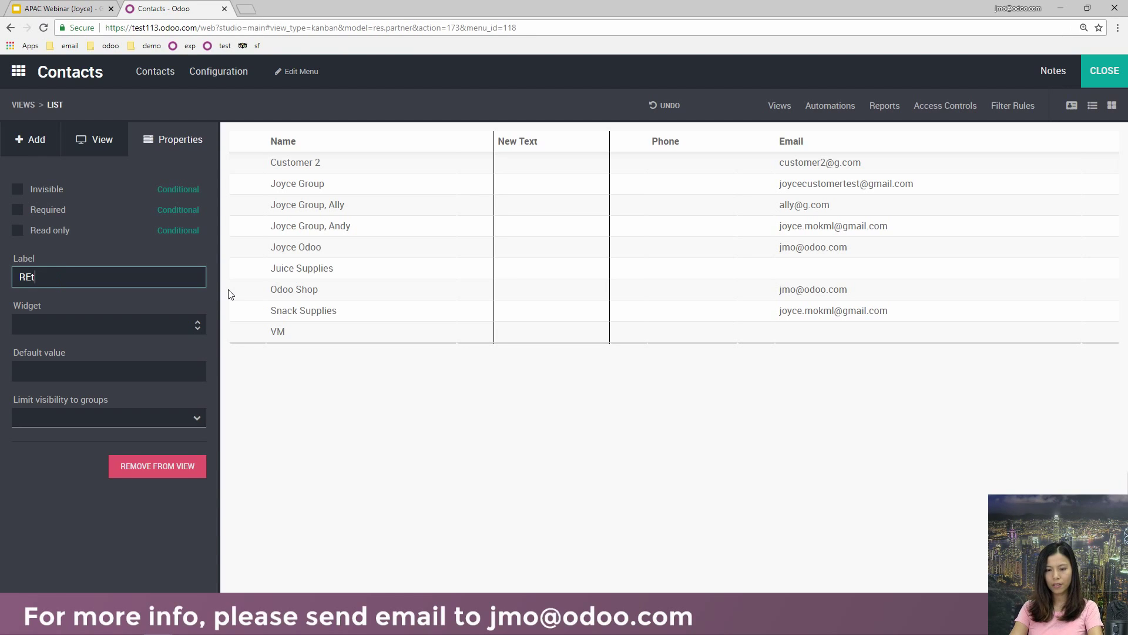
key(BackSpace)
key(BackSpace)
text(etailer ID)
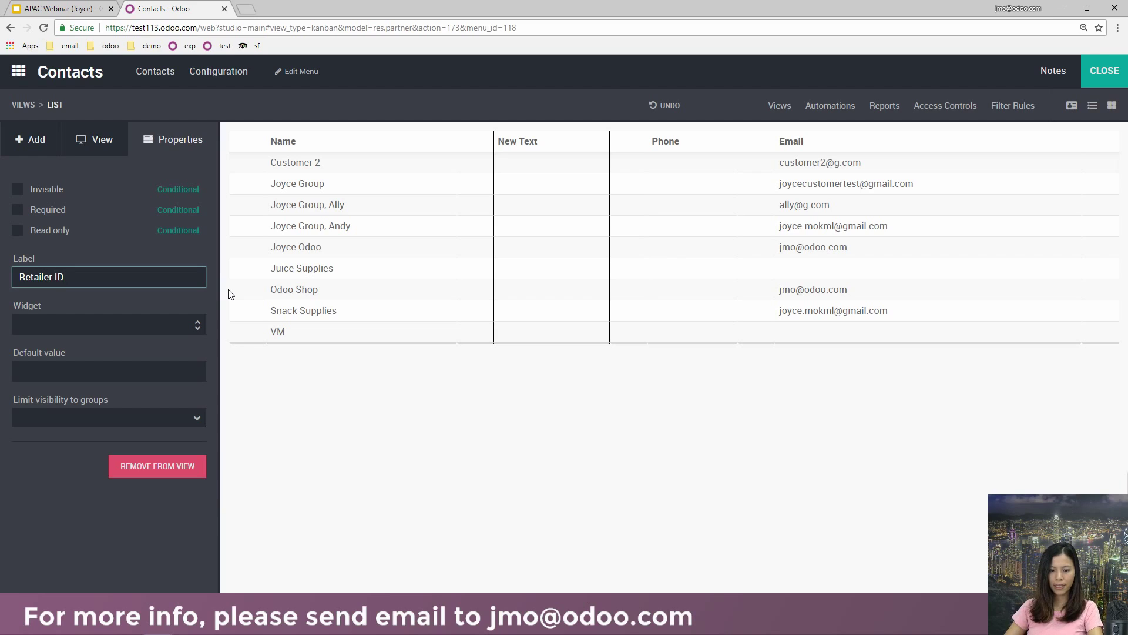
click(395, 493)
- Look through the widget choices for the Retailer ID column without picking one, and leave Studio
click(147, 325)
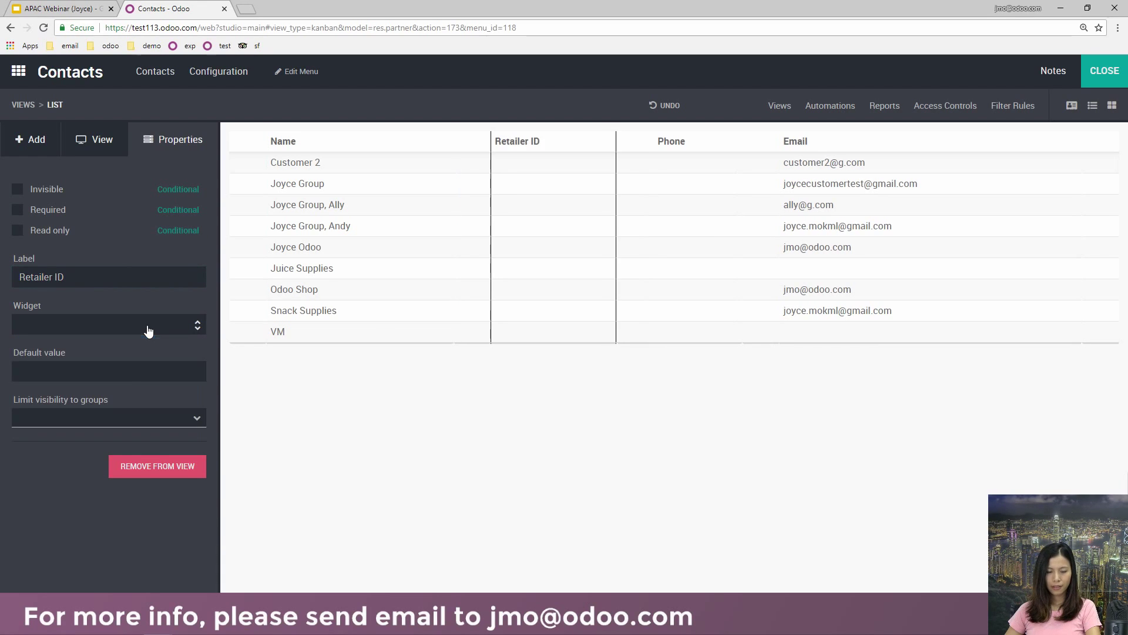
click(149, 332)
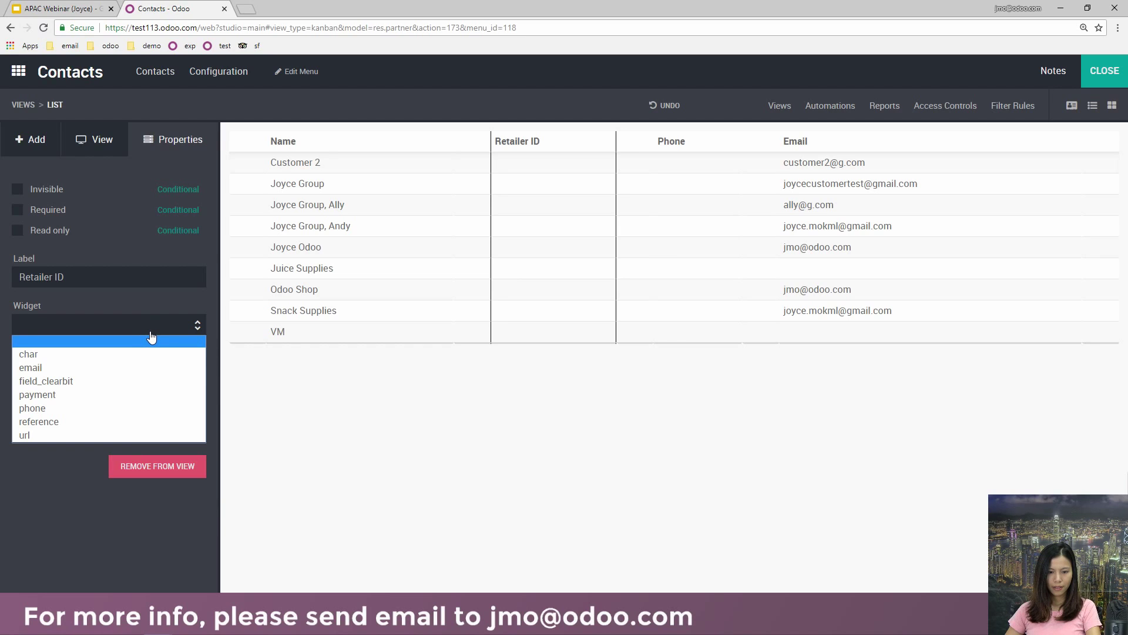
click(305, 446)
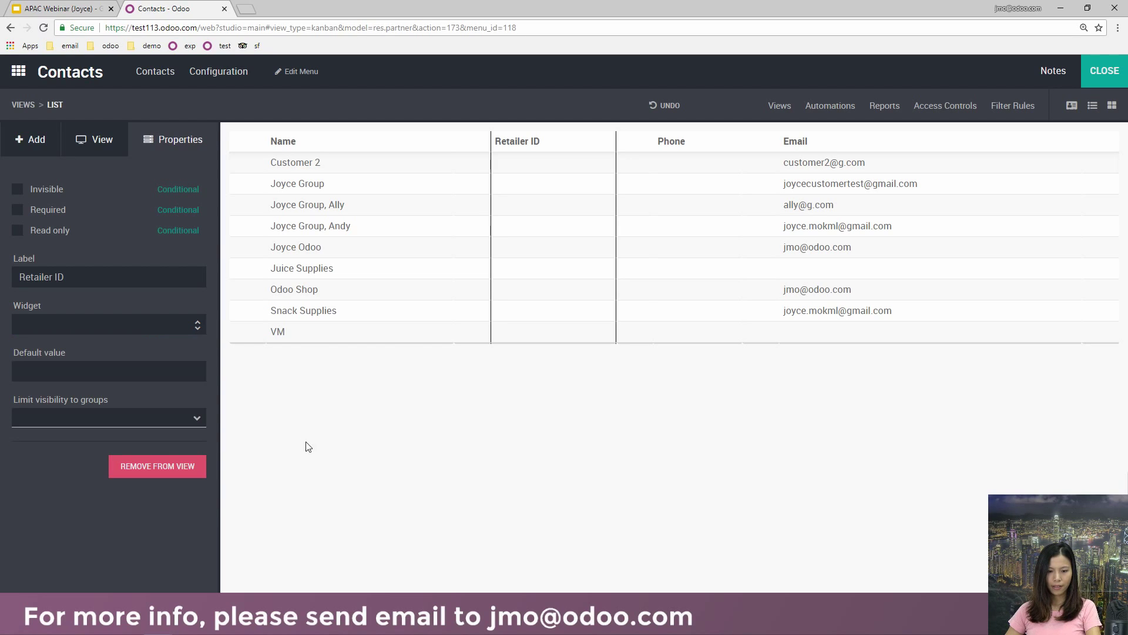
click(1110, 71)
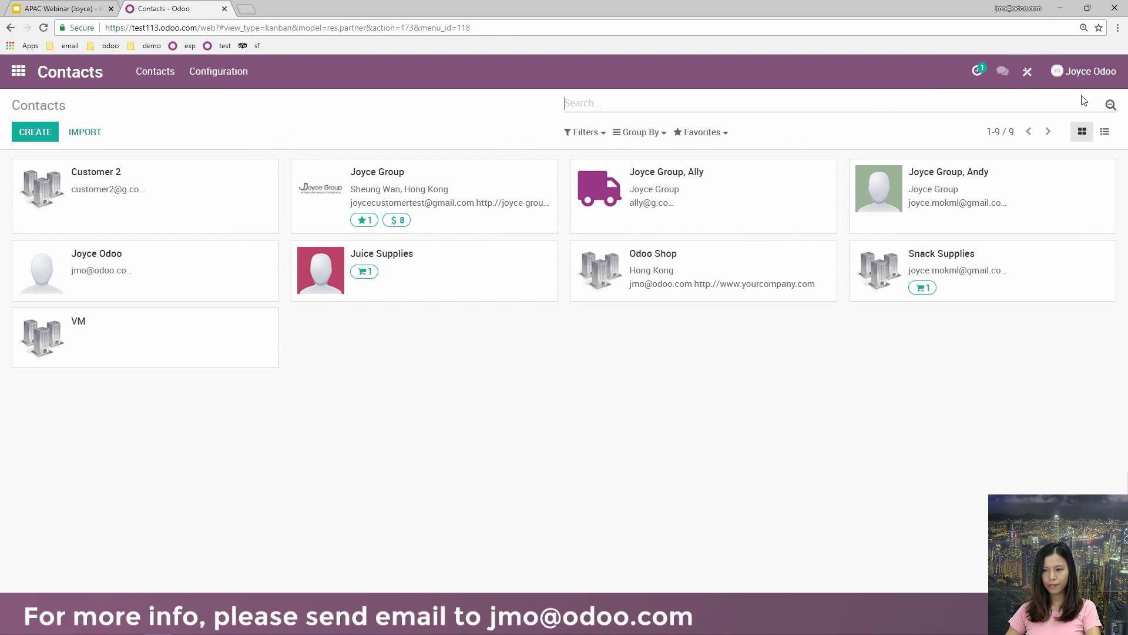
- Show the contacts as a list, and open Ticket001 from the Support team's unassigned tickets in Helpdesk
click(1104, 131)
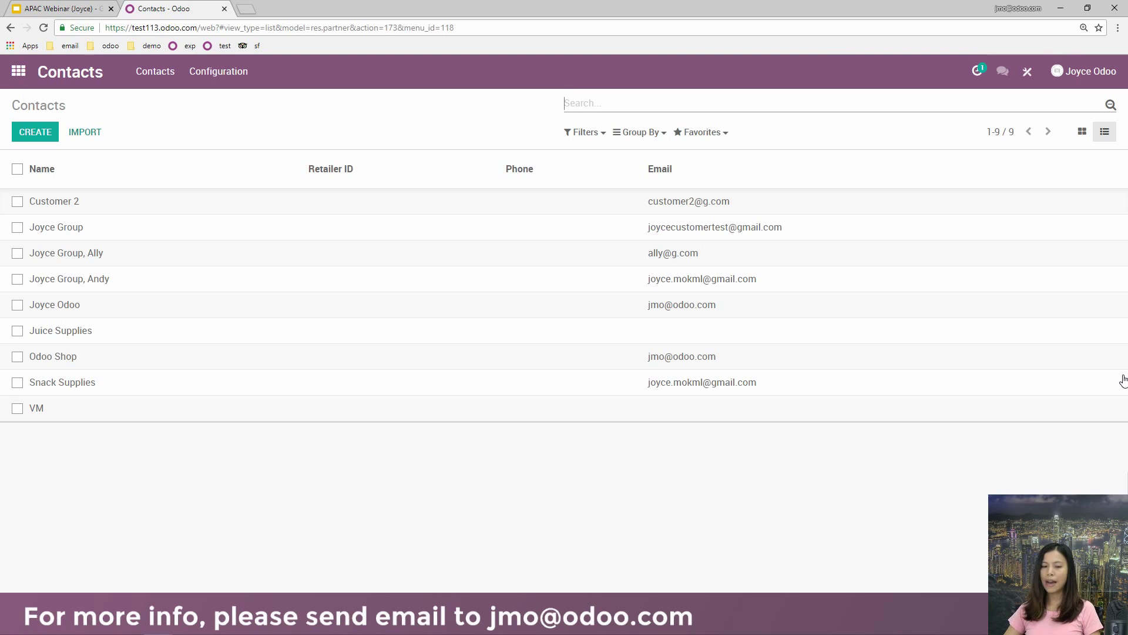
click(18, 71)
scroll(104, 200, down, 1)
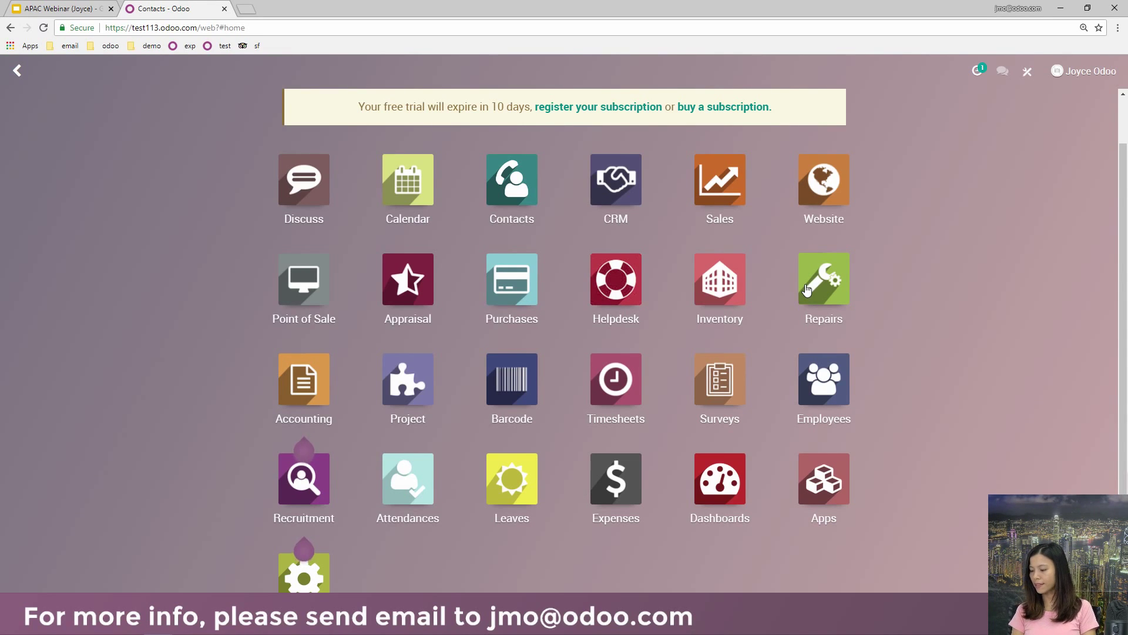
click(615, 294)
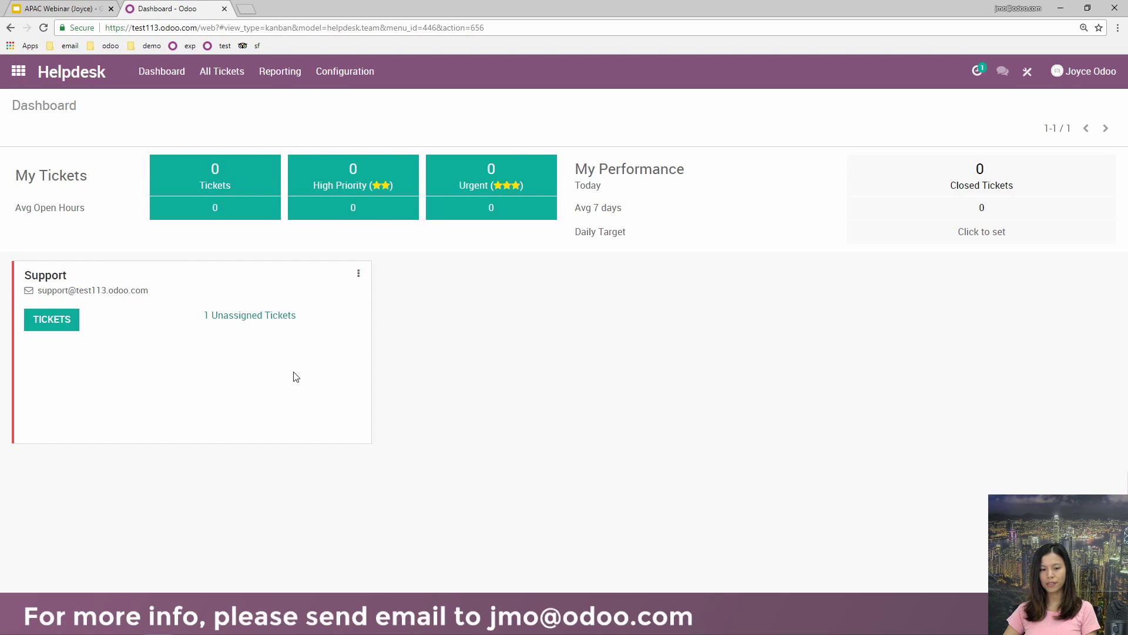
click(241, 322)
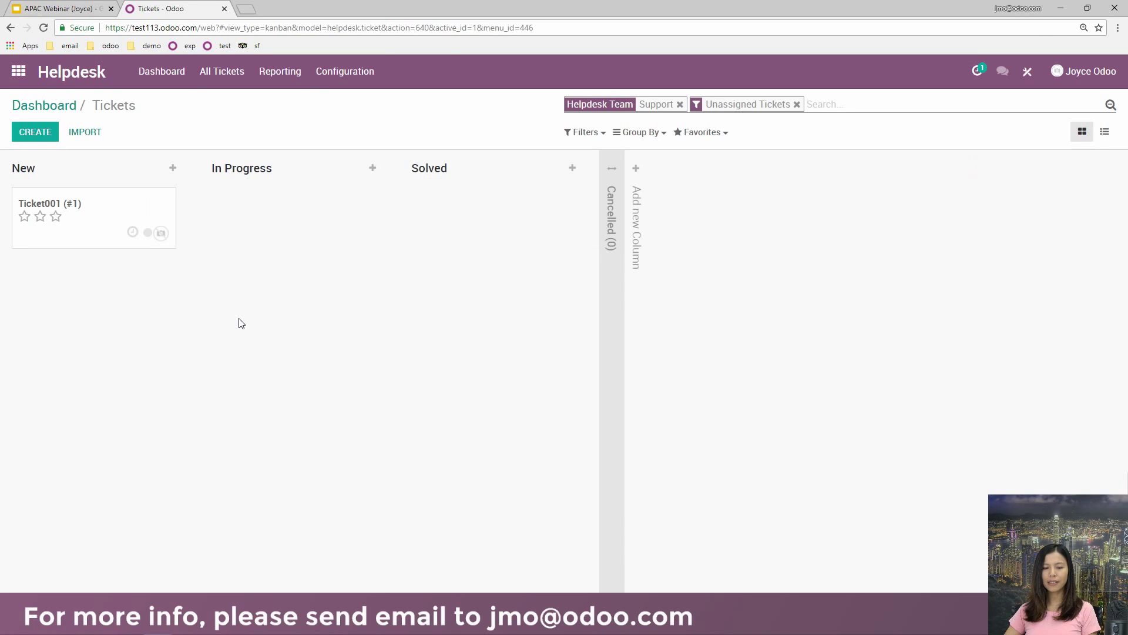
click(94, 206)
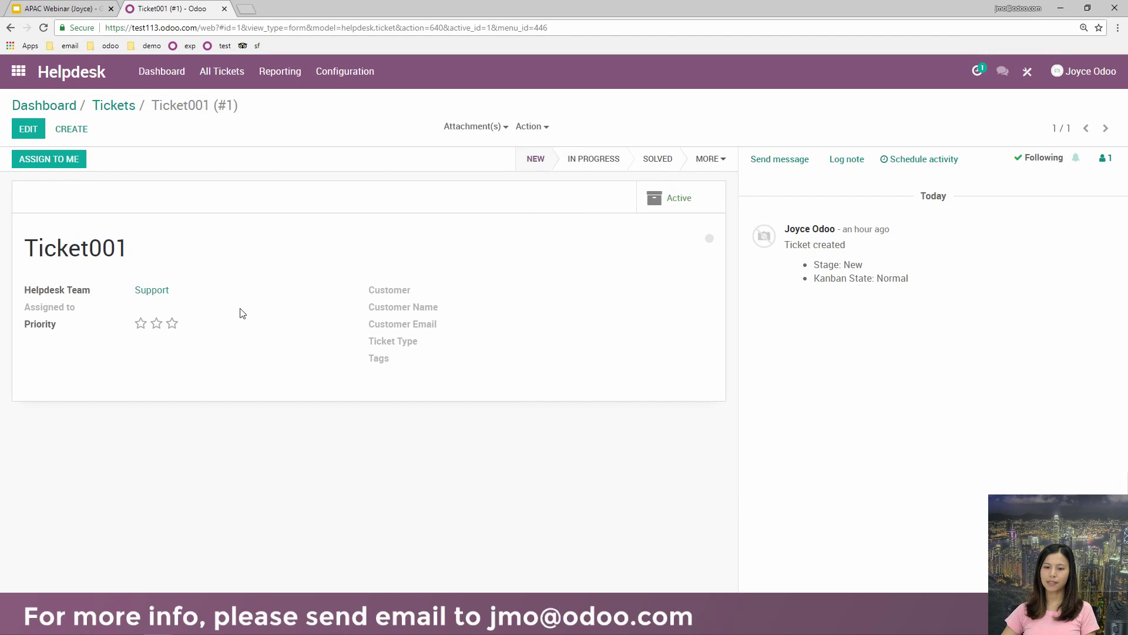
- Put Ticket001 into edit mode to examine its available fields, and save it without changes
click(35, 129)
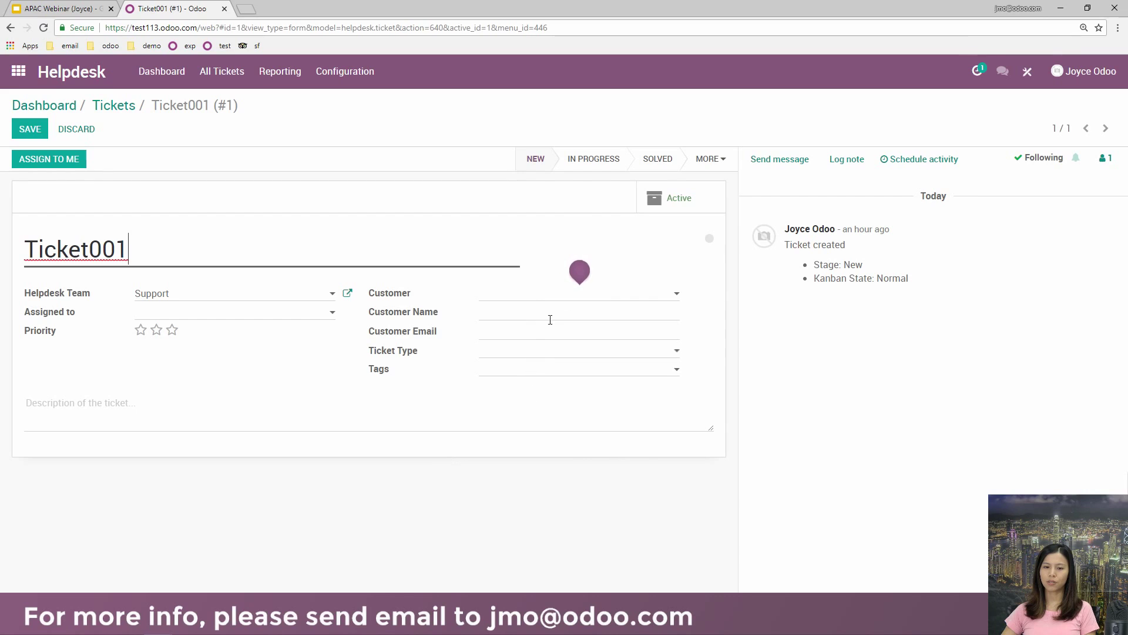
click(606, 211)
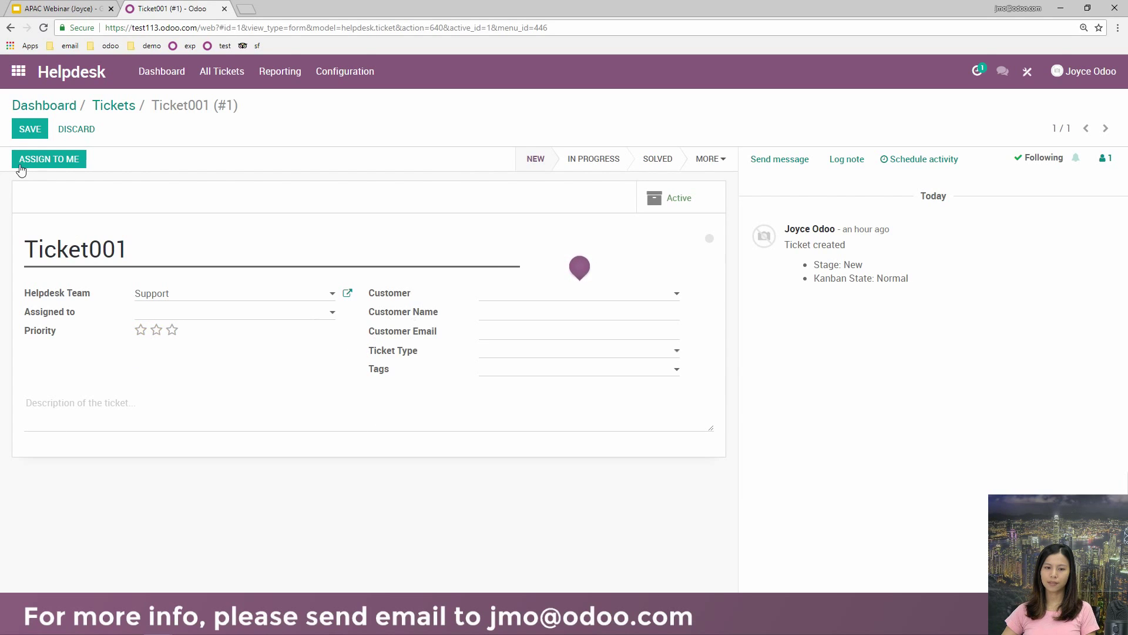
click(30, 129)
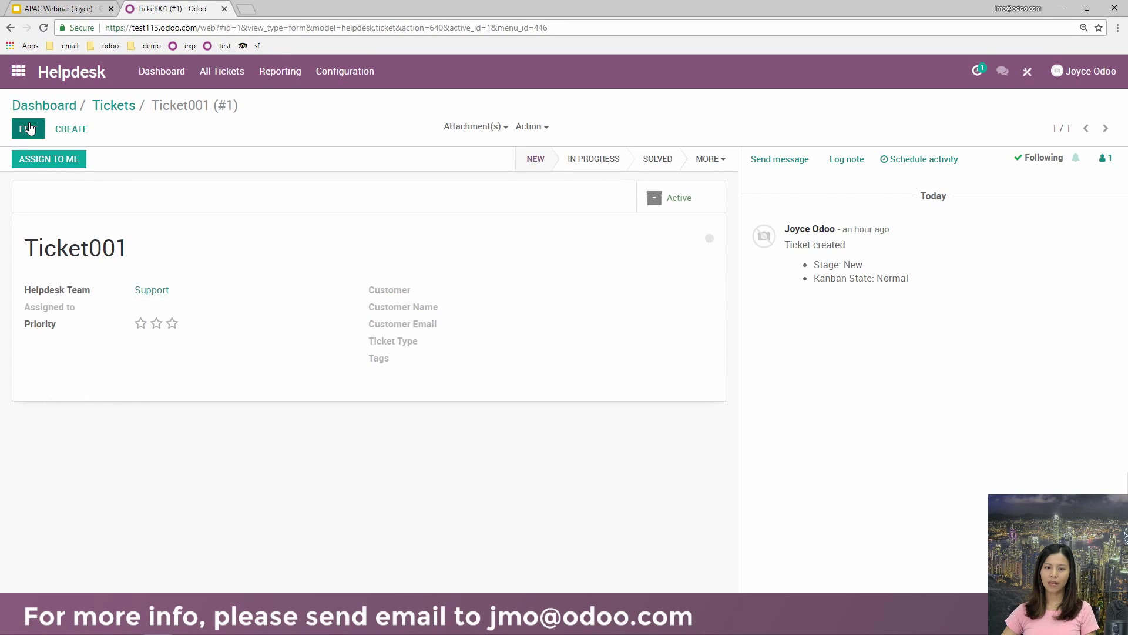
- Go to Repairs, bring up the iPad Air 2 repair order, and start Studio on its form
click(18, 71)
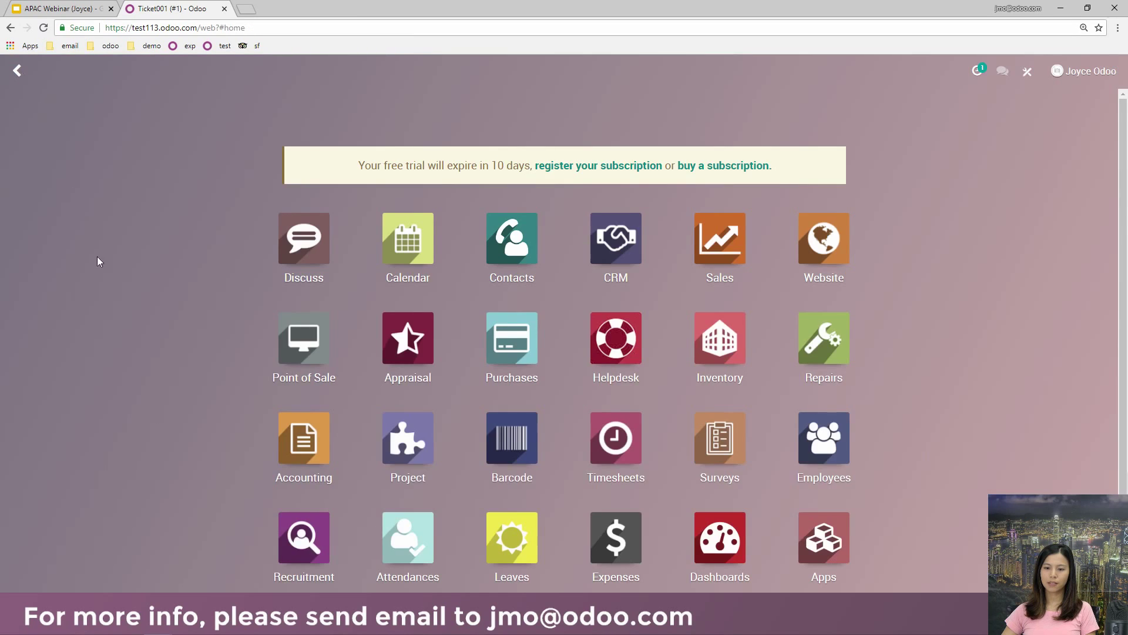
click(843, 341)
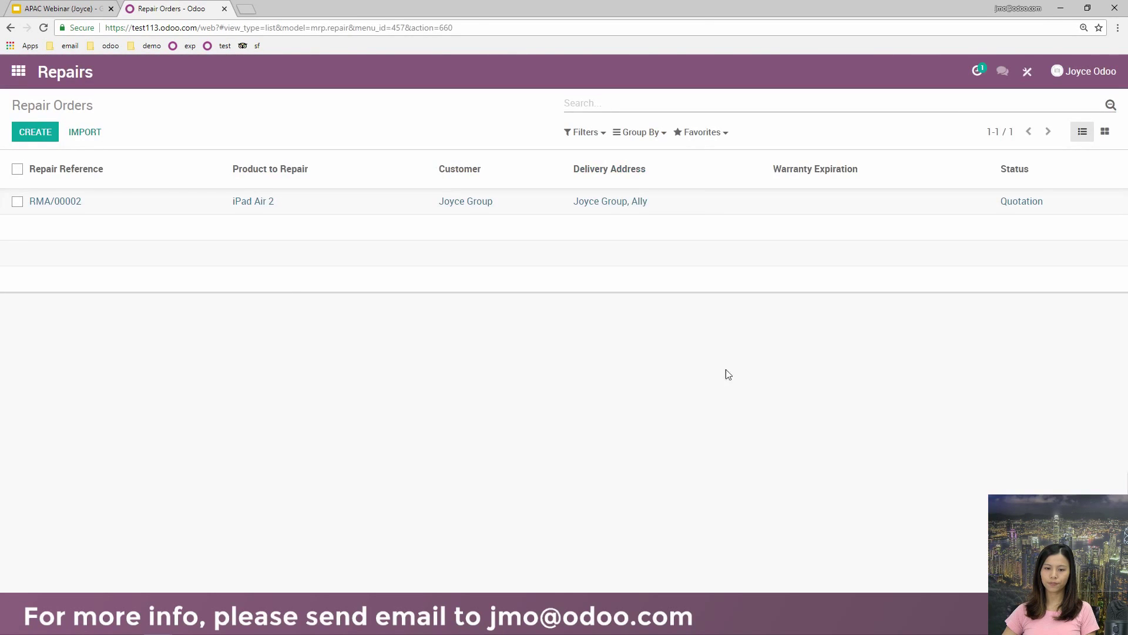
click(259, 213)
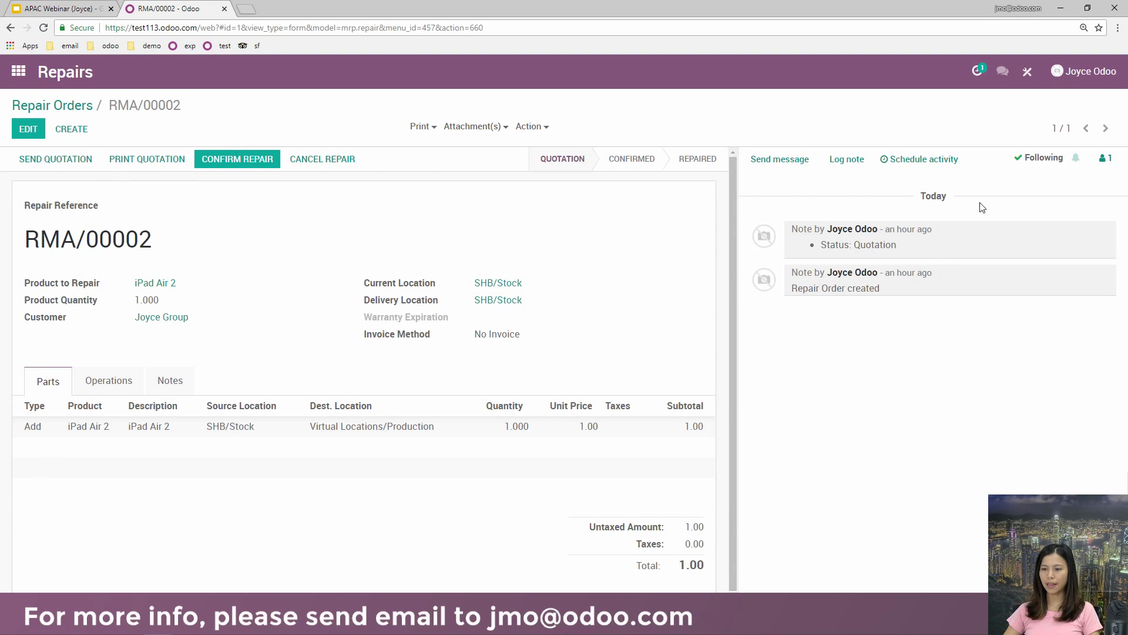
click(1028, 73)
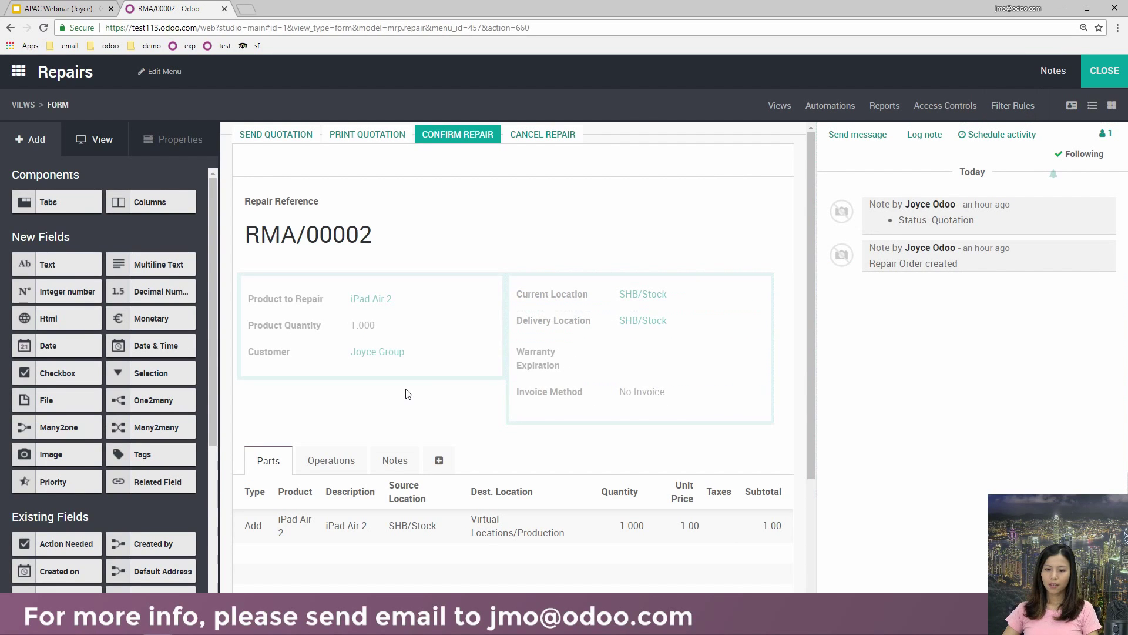
- Add a Many2one field below Invoice Method related to the helpdesk Ticket model, and leave Studio
scroll(409, 391, down, 1)
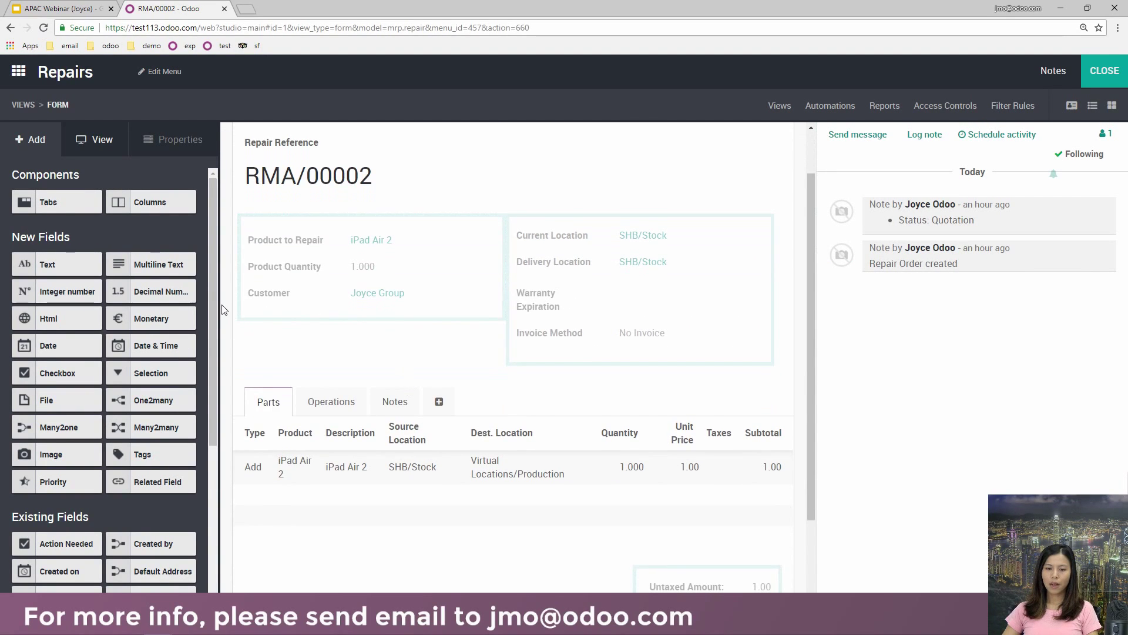
drag(211, 318, 230, 361)
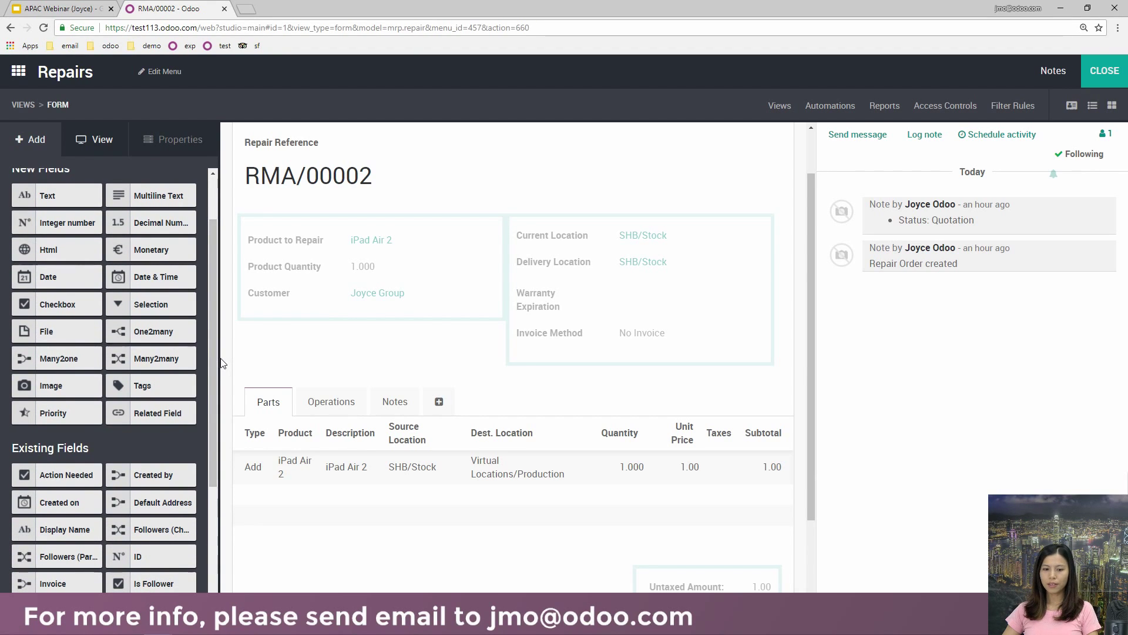
mouse_move(214, 329)
mouse_down()
mouse_move(203, 298)
mouse_move(204, 312)
mouse_up()
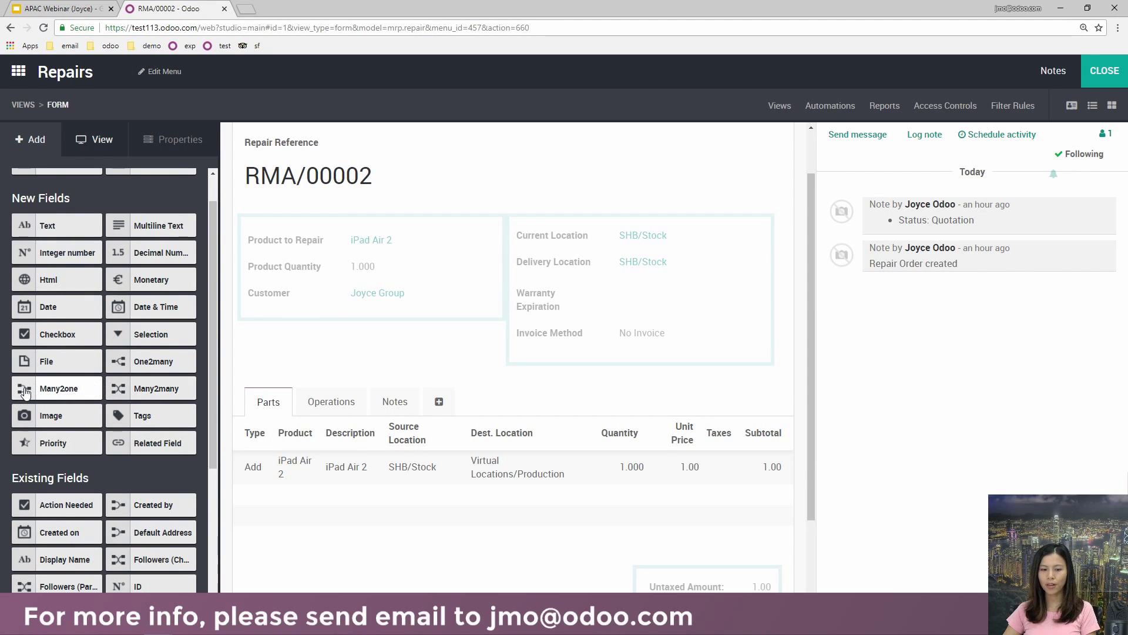
drag(25, 393, 564, 374)
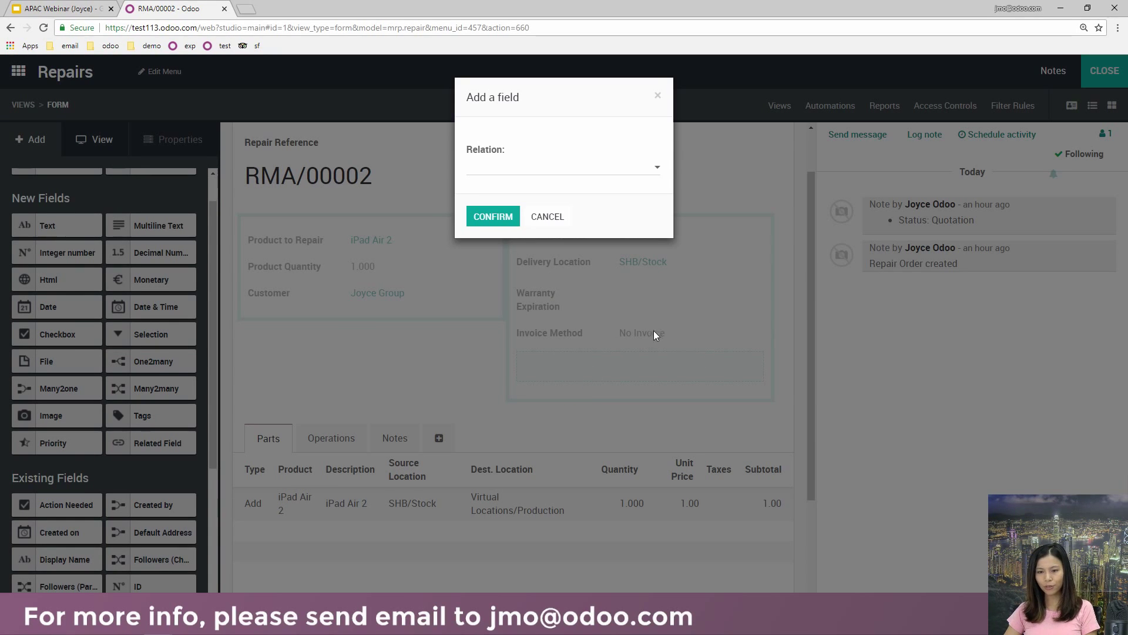
click(585, 176)
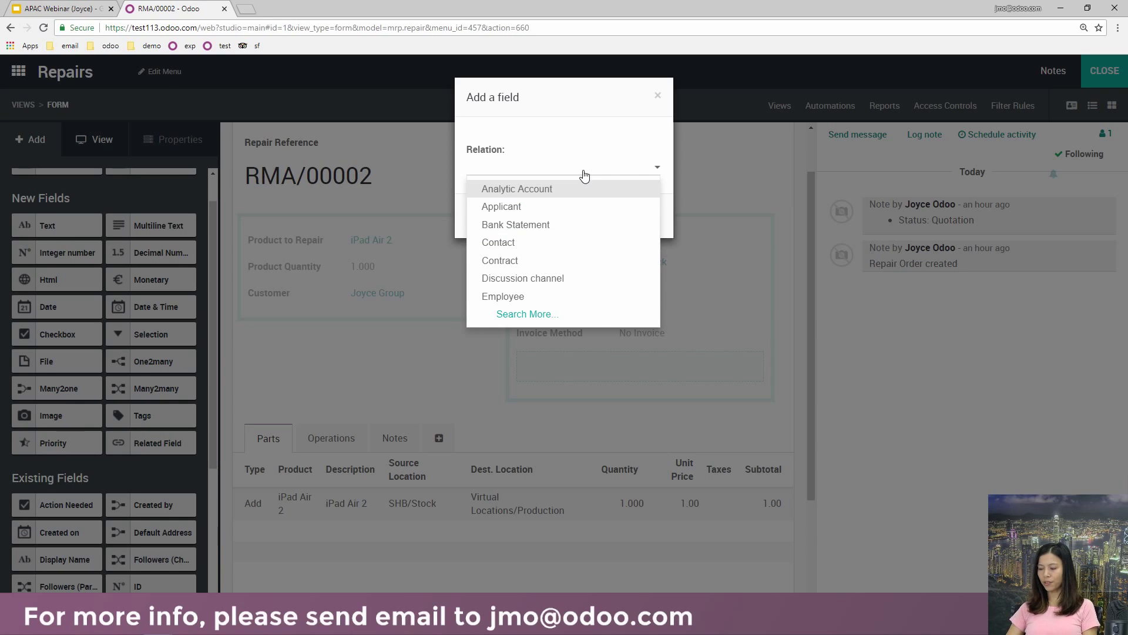
text(helpdes)
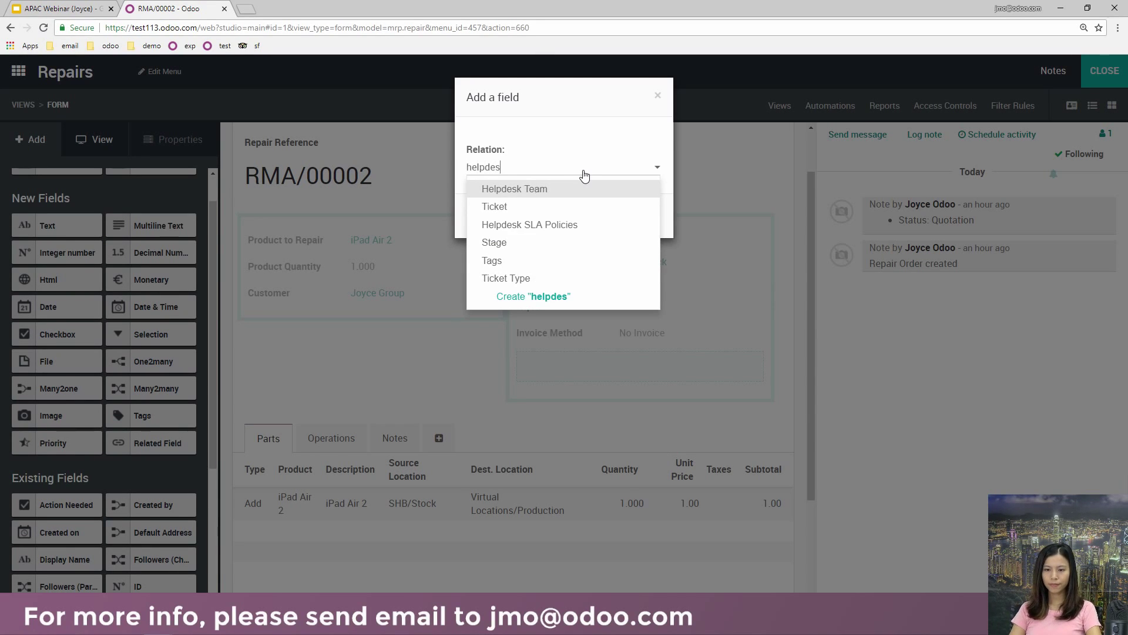
key(Down)
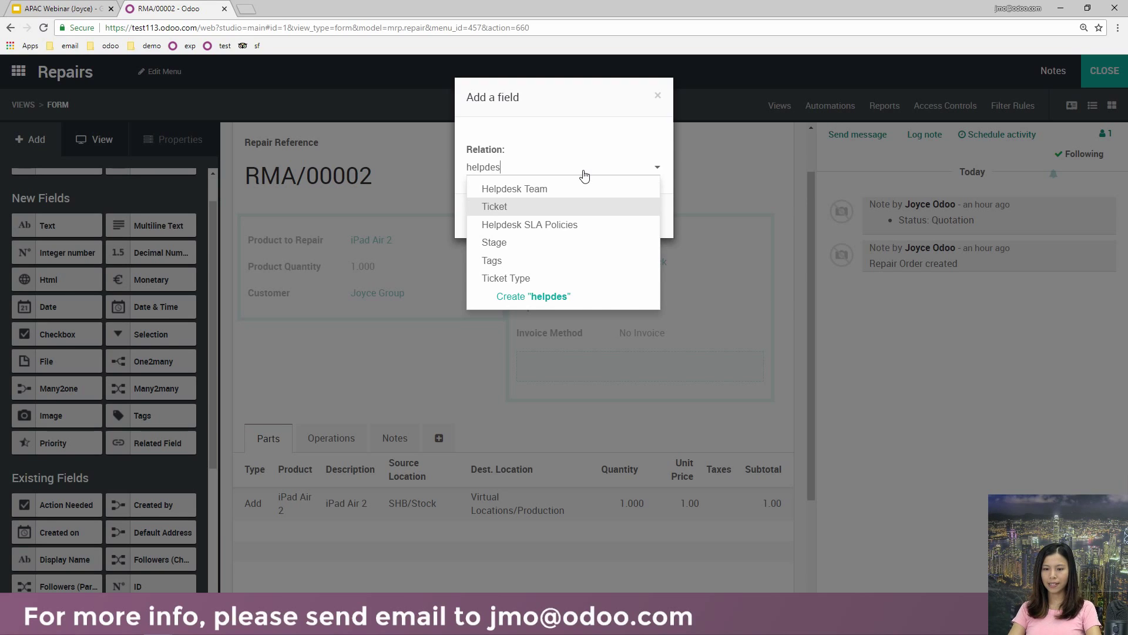
key(Return)
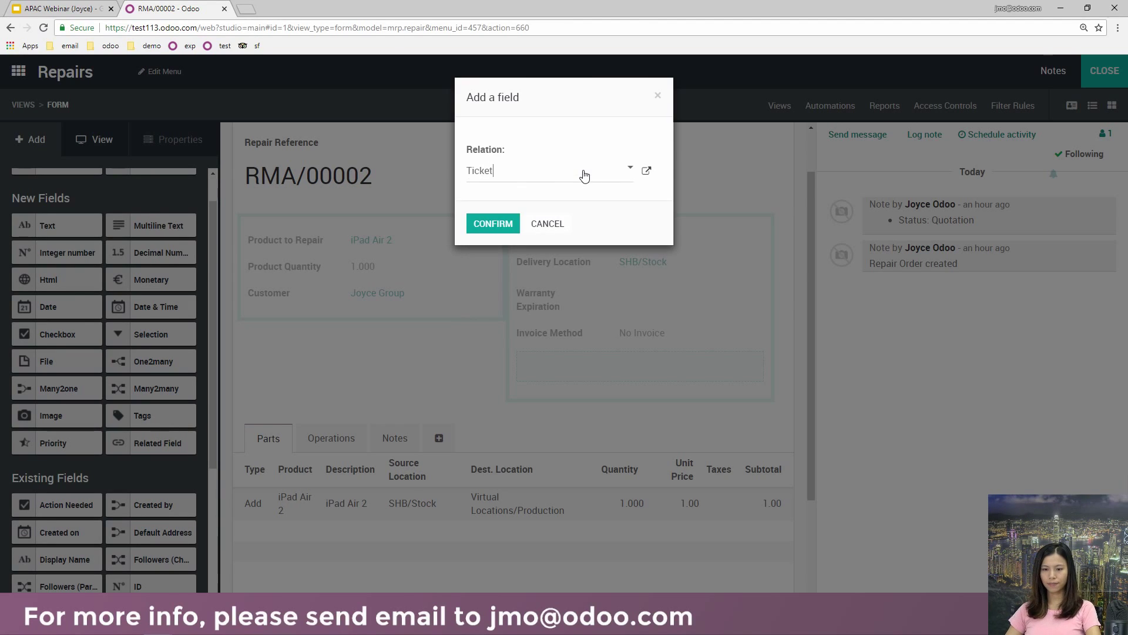
click(494, 225)
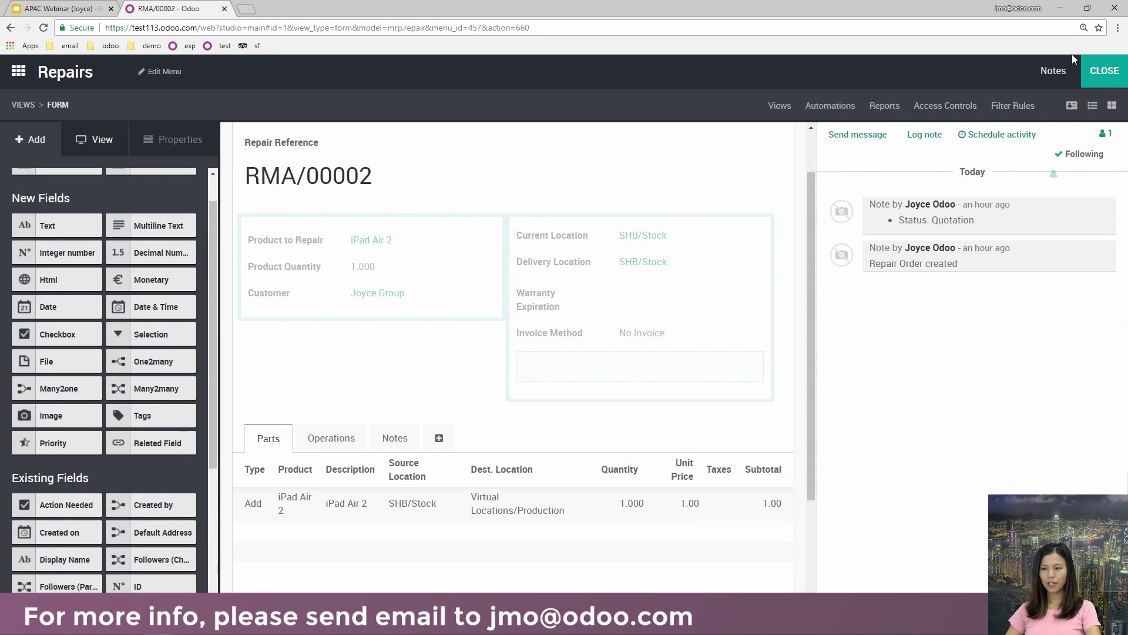
click(1112, 75)
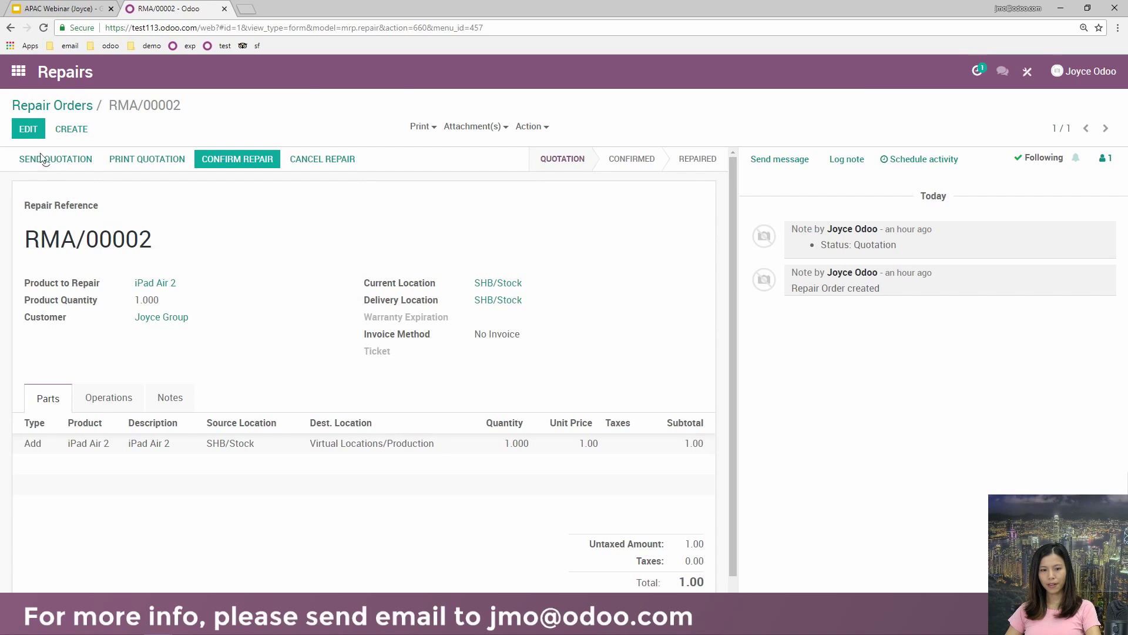
- Edit the repair order and link Ticket001 (#1) in its Ticket field
click(27, 129)
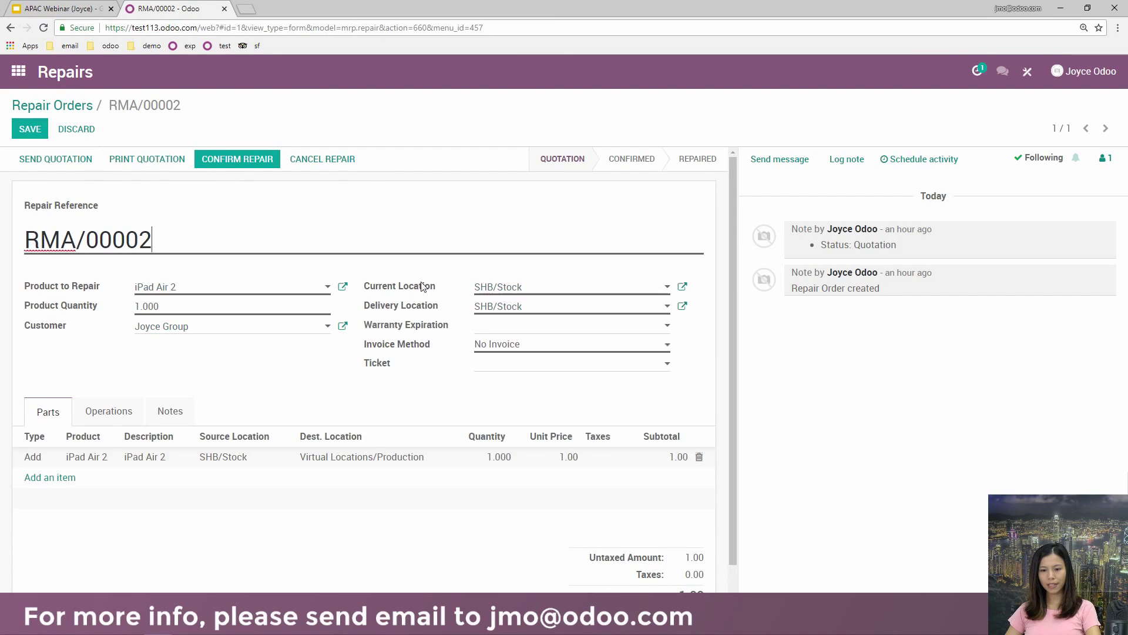
click(512, 369)
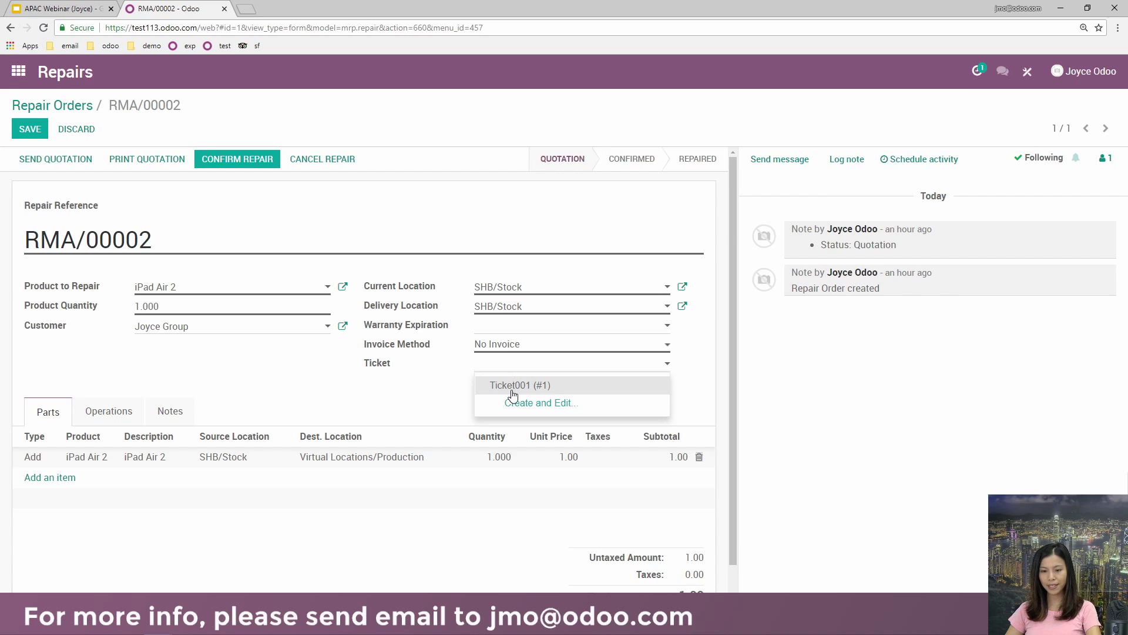
click(512, 390)
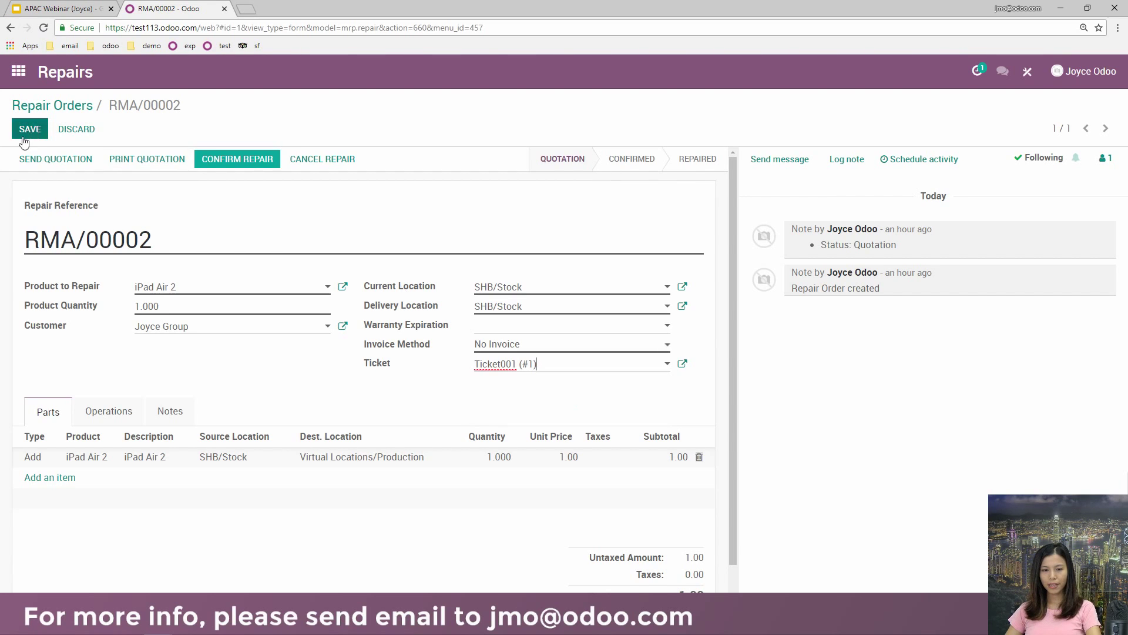
- Through the repair order's linked ticket, assign it to yourself with customer Customer 2 and three-star priority, and save both records
click(684, 368)
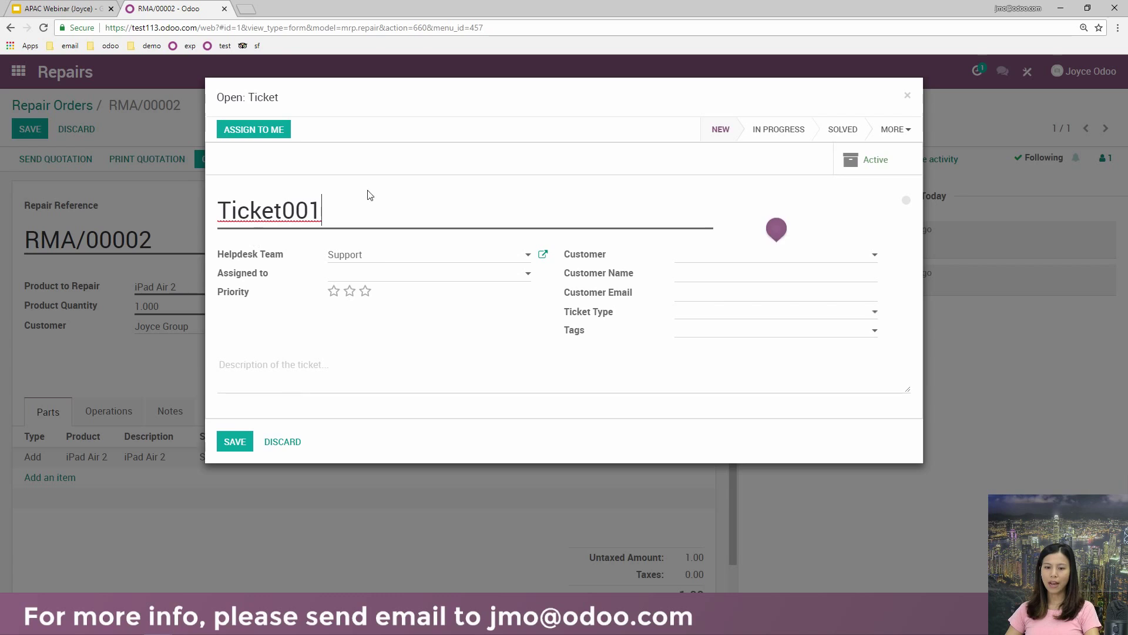
click(456, 275)
click(442, 298)
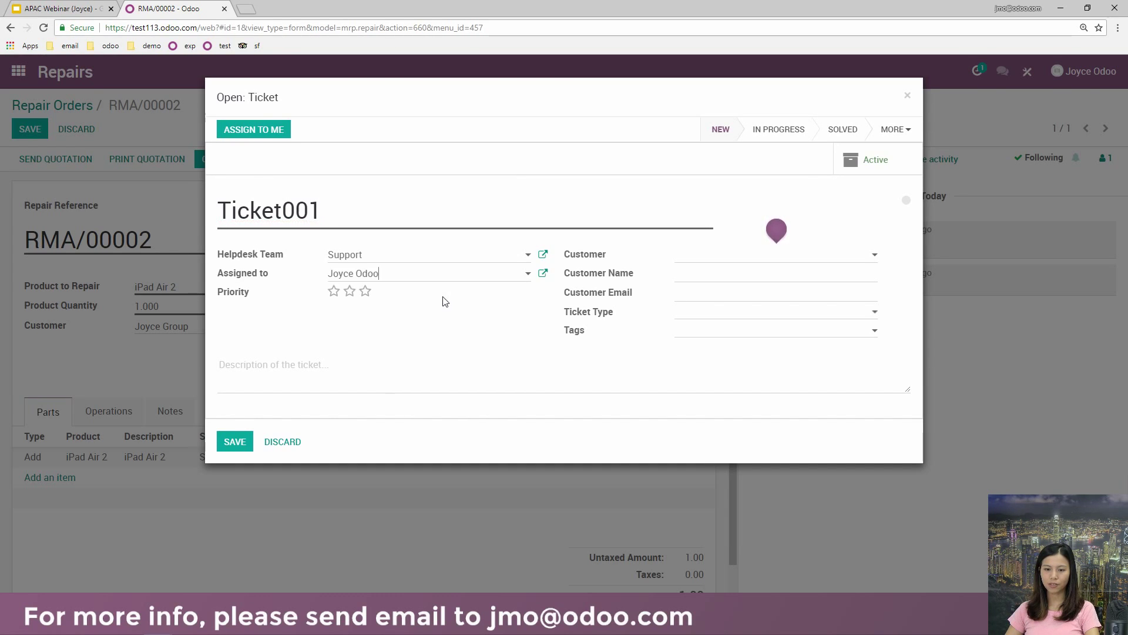
click(692, 259)
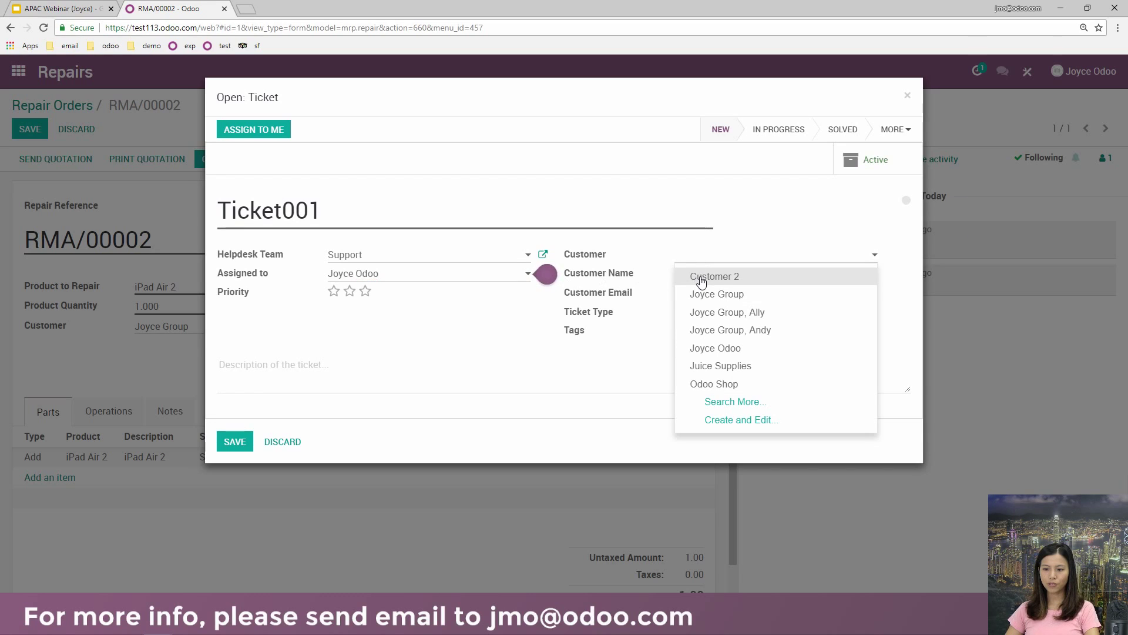
click(702, 276)
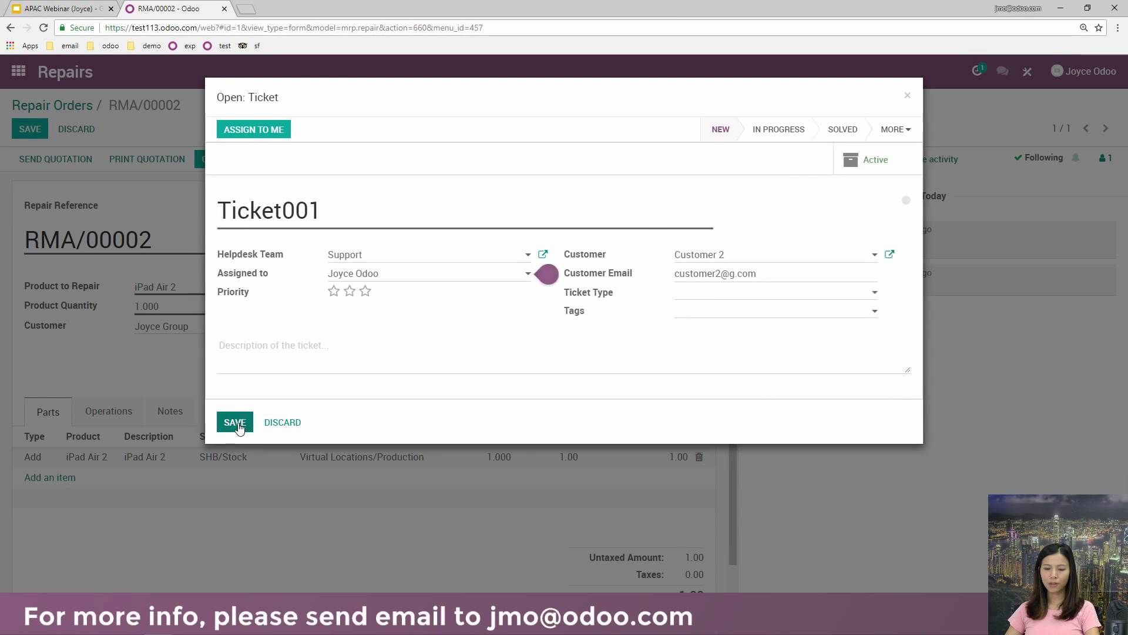
click(366, 292)
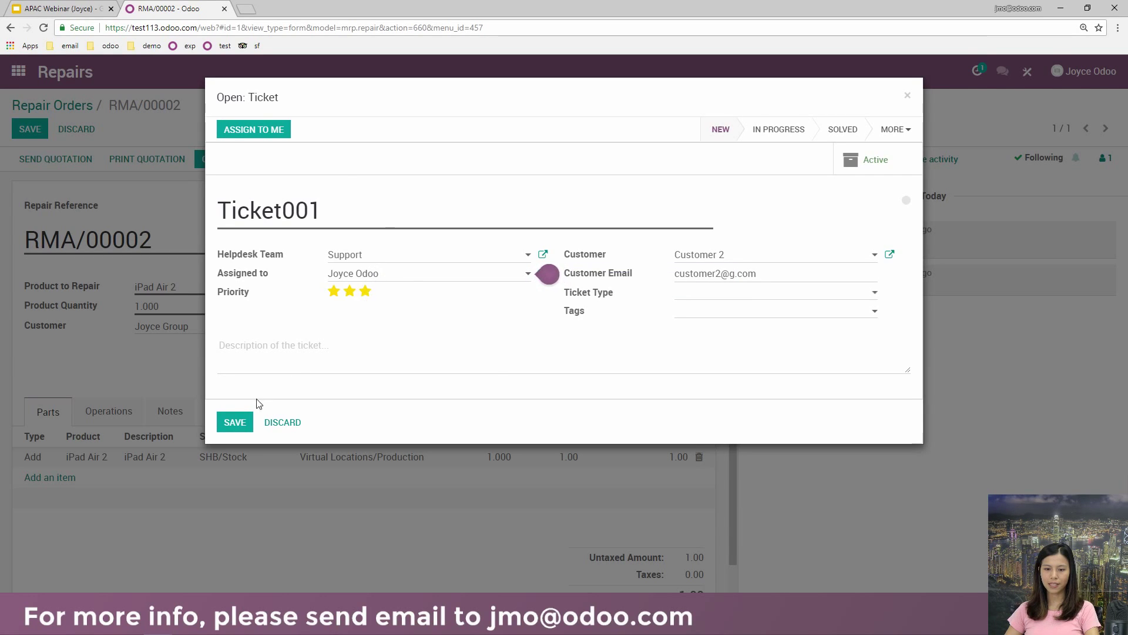
click(233, 422)
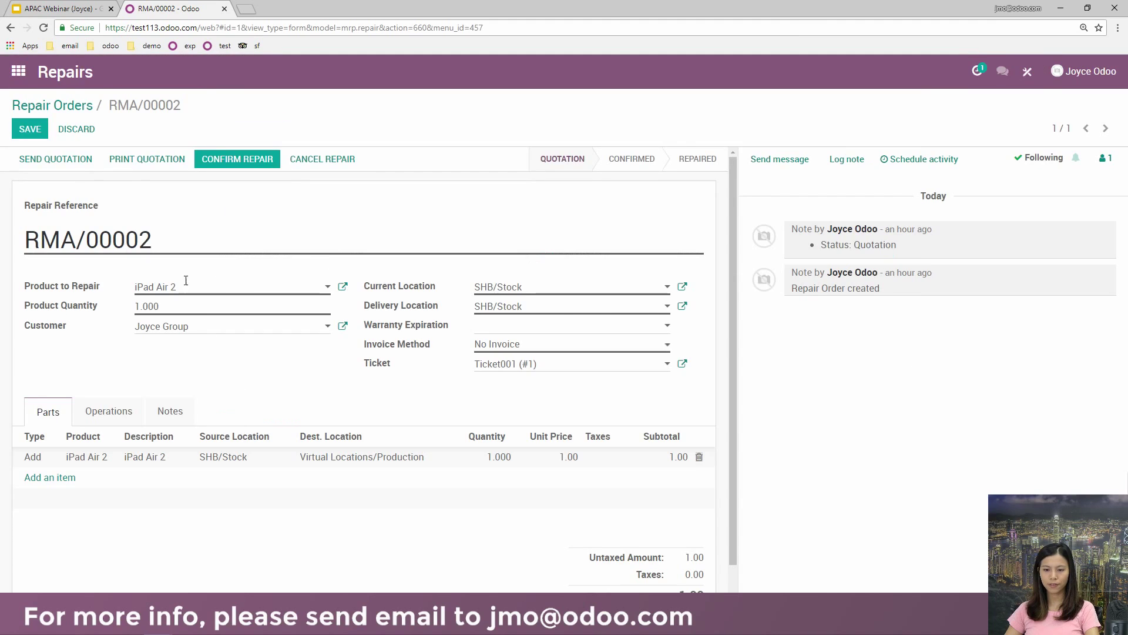
click(30, 128)
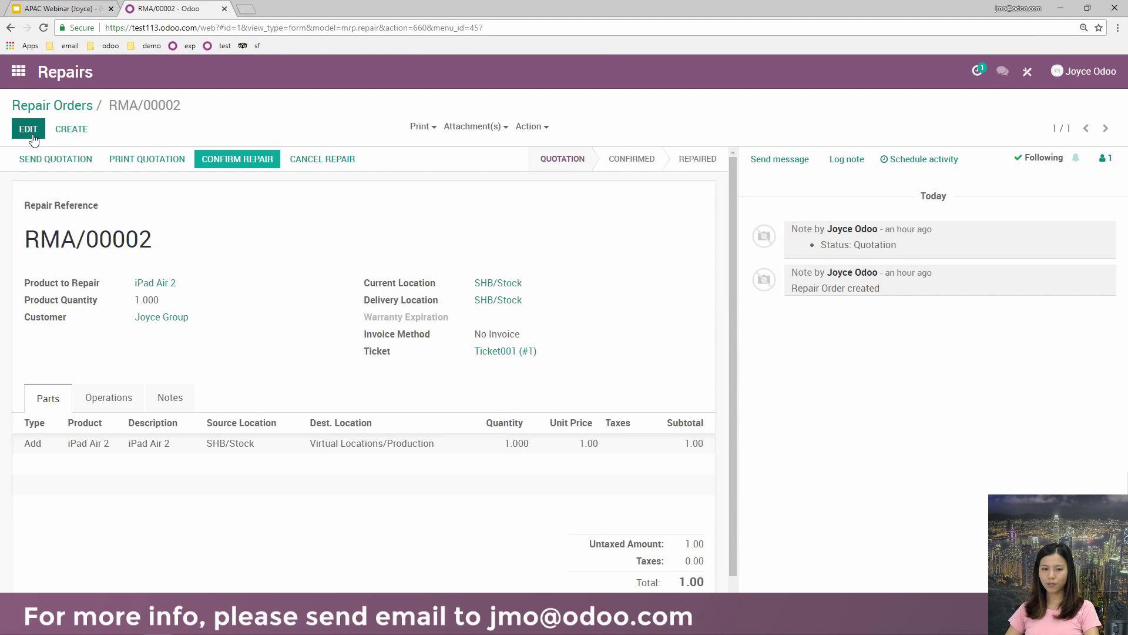
- Go back to Helpdesk and view the Support team's tickets to check the updated Ticket001
click(18, 71)
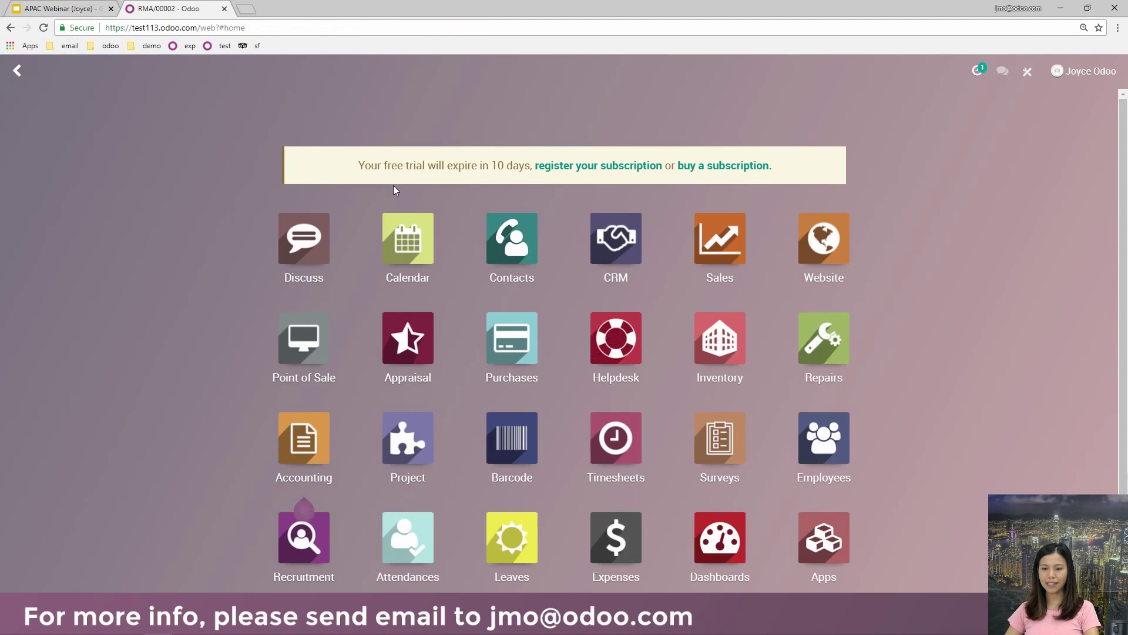
click(614, 345)
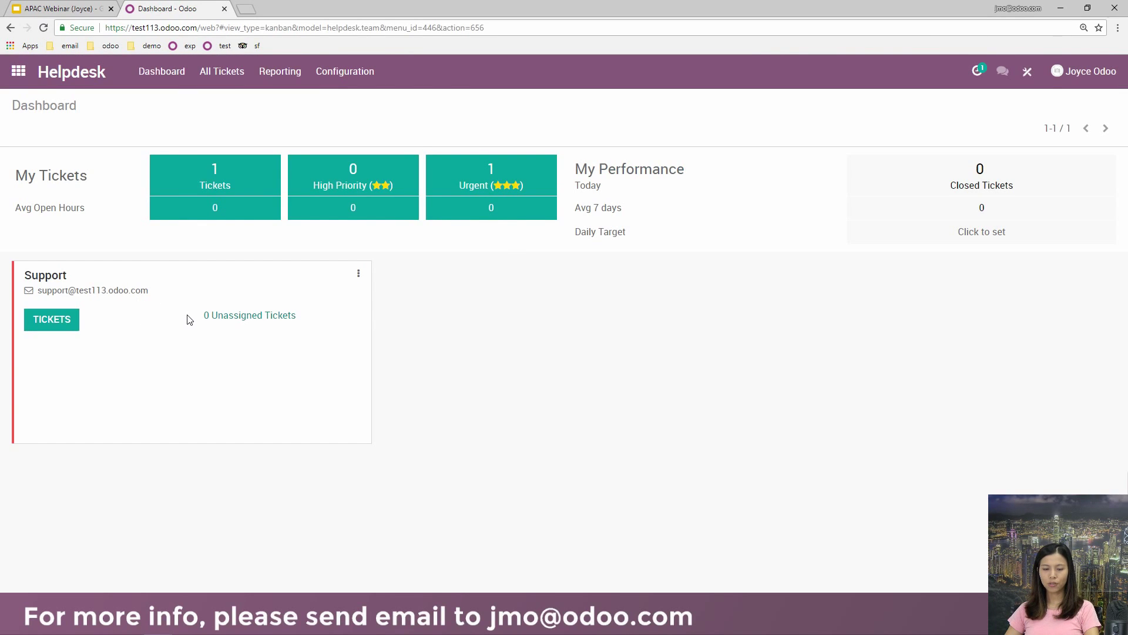
click(66, 321)
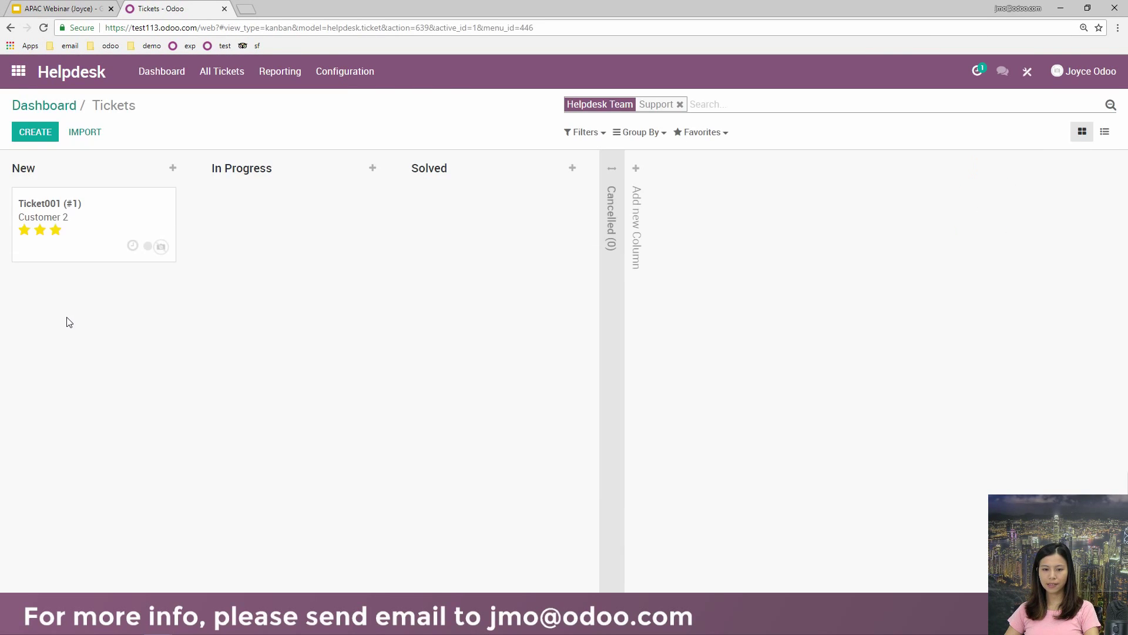
- Open Ticket001 and use Studio to add a "Repairs" smart button with the rocket icon, related to Ticket (mrp.repair), then leave Studio
click(99, 226)
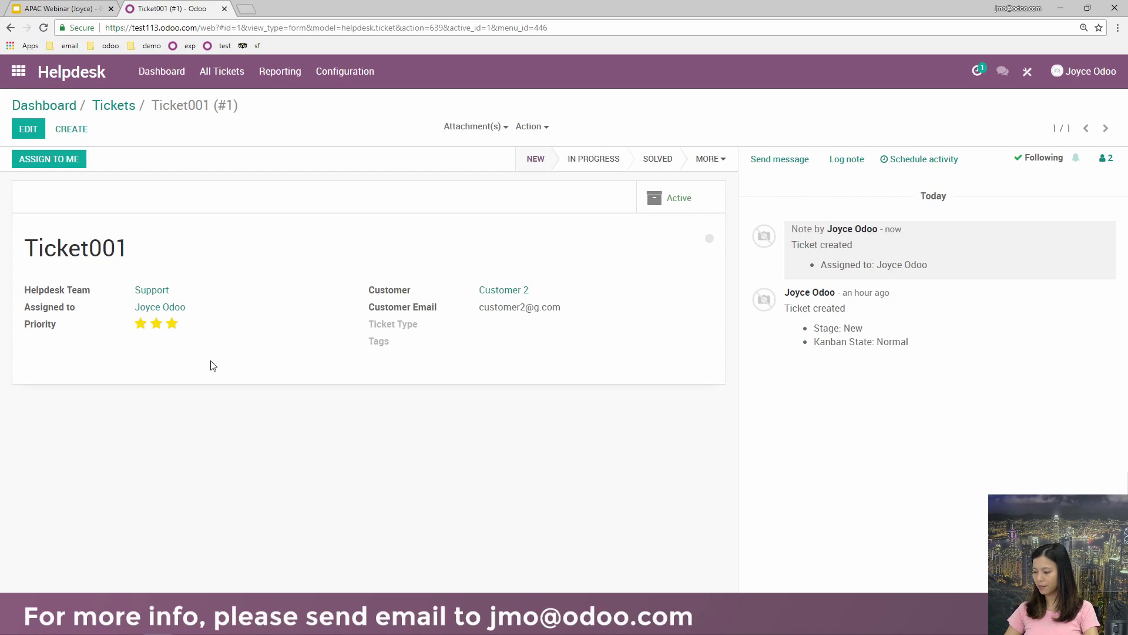
click(32, 135)
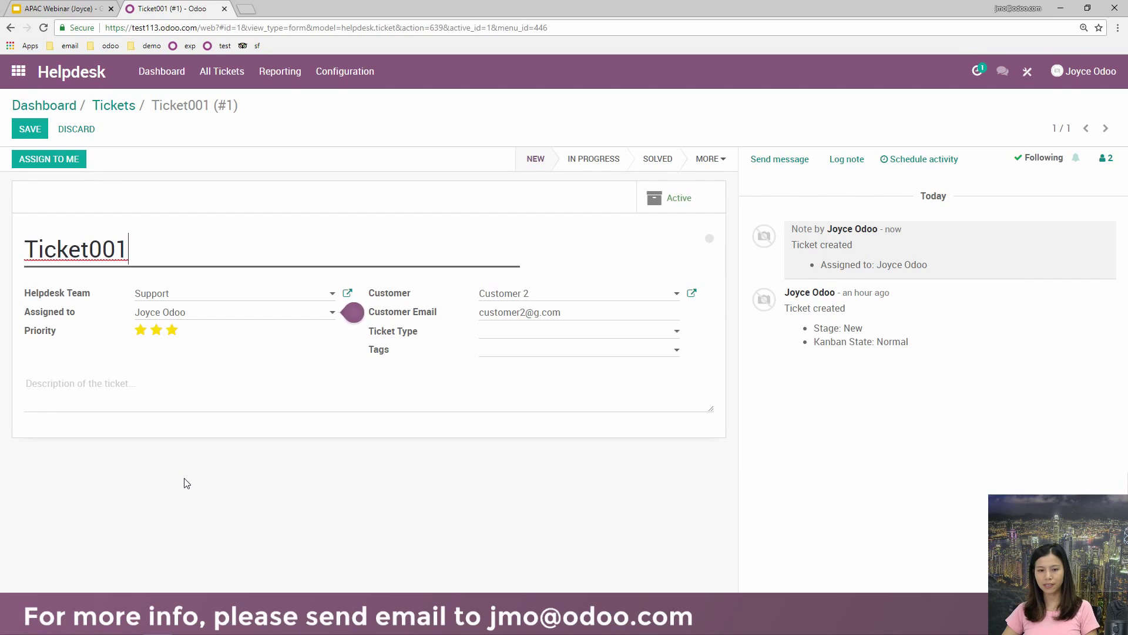
click(30, 128)
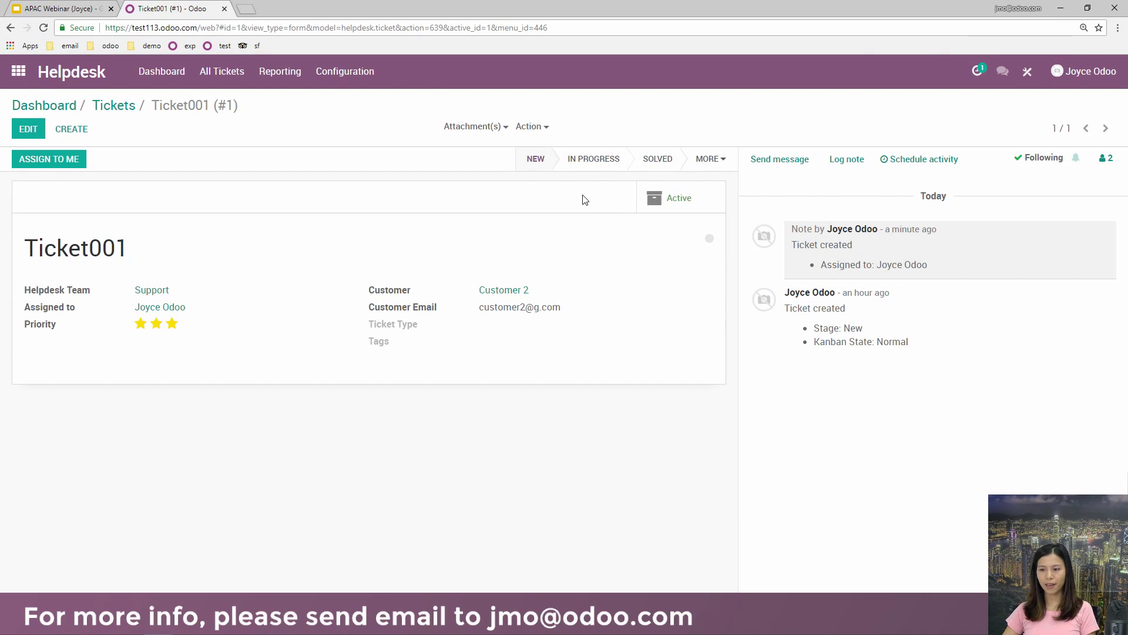
click(1027, 72)
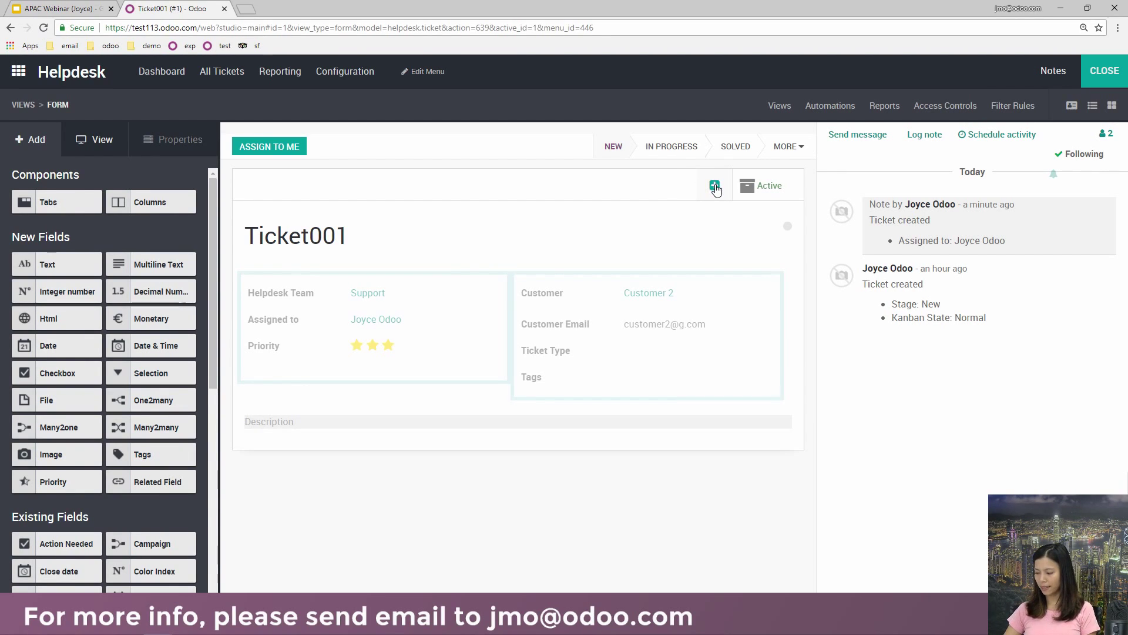
click(715, 186)
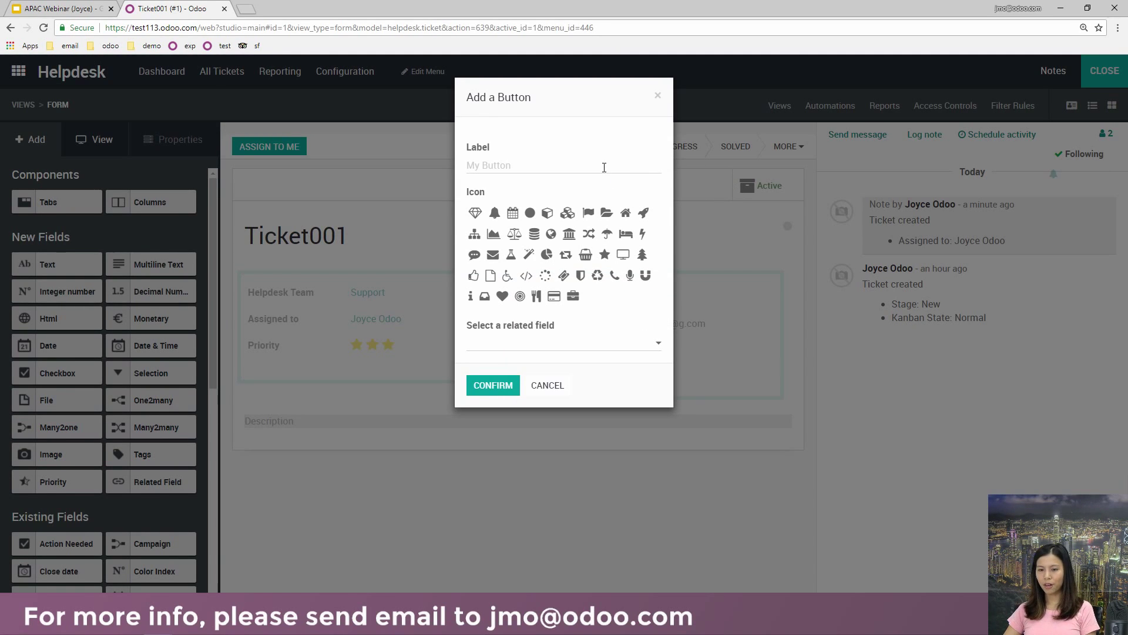
text(Repairs)
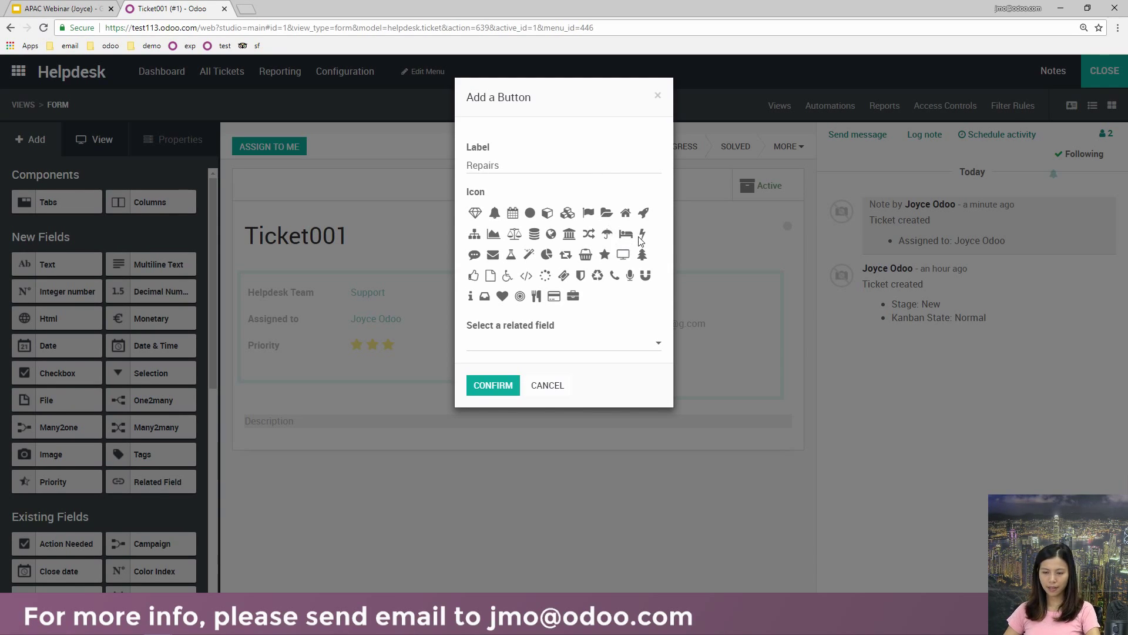
click(644, 214)
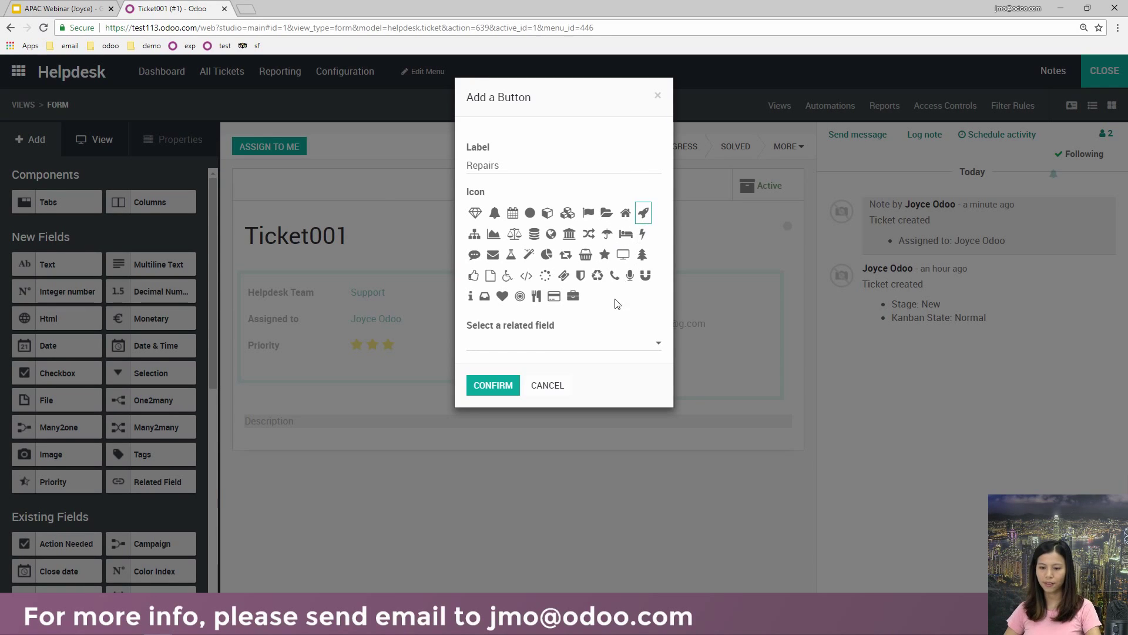
click(579, 350)
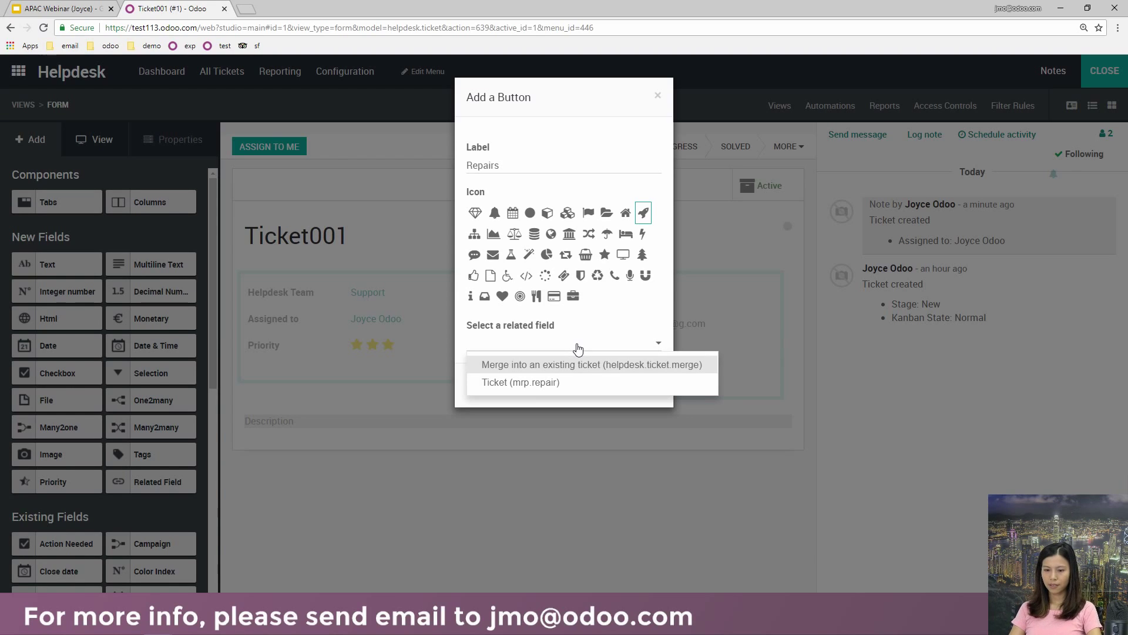
click(563, 385)
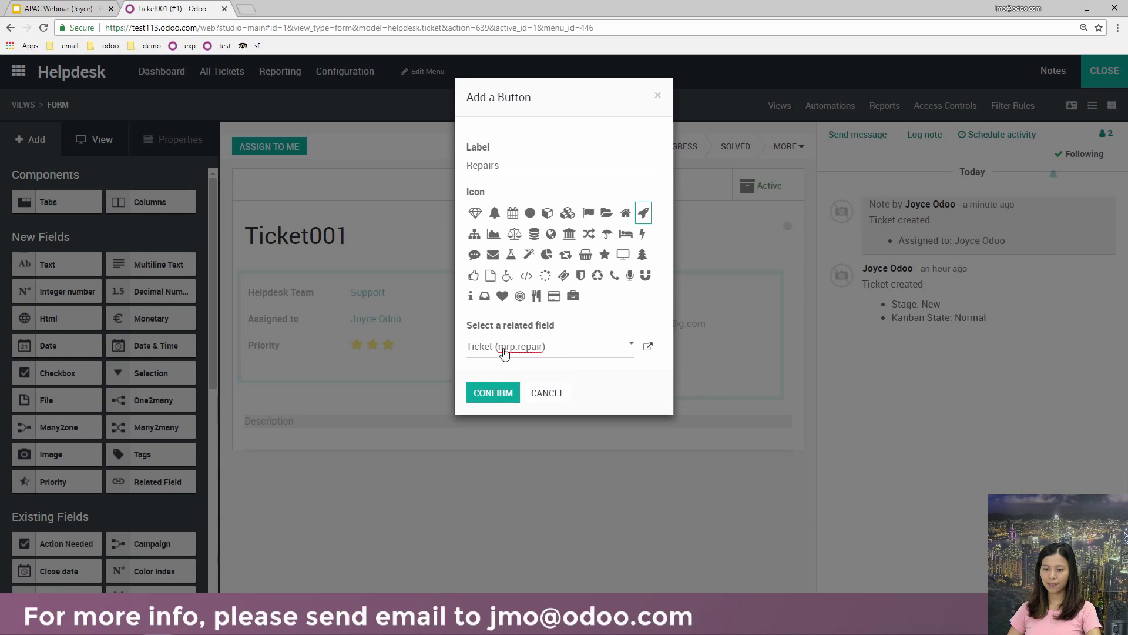
click(508, 398)
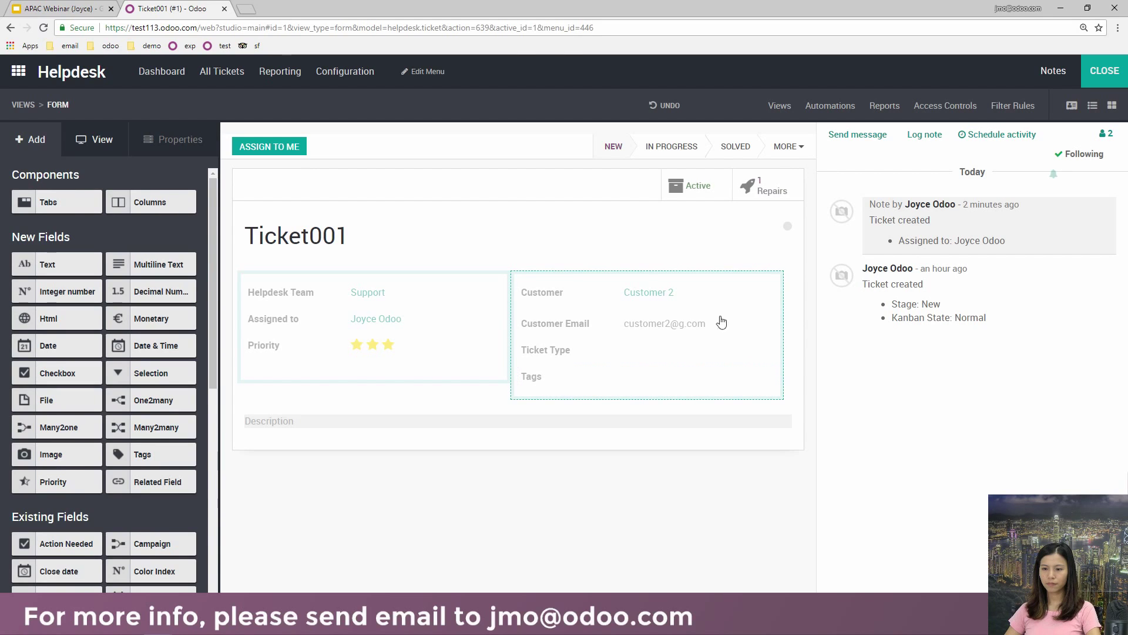
click(1113, 75)
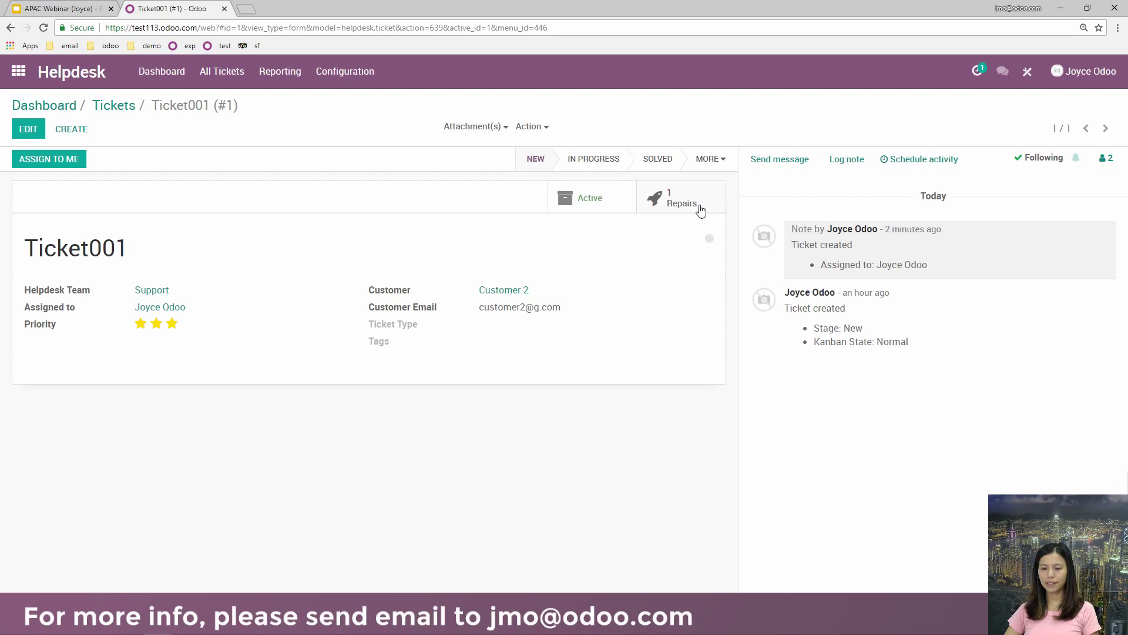
- Open the ticket's linked repairs through its Repairs button and review the iPad Air 2 repair order
click(681, 200)
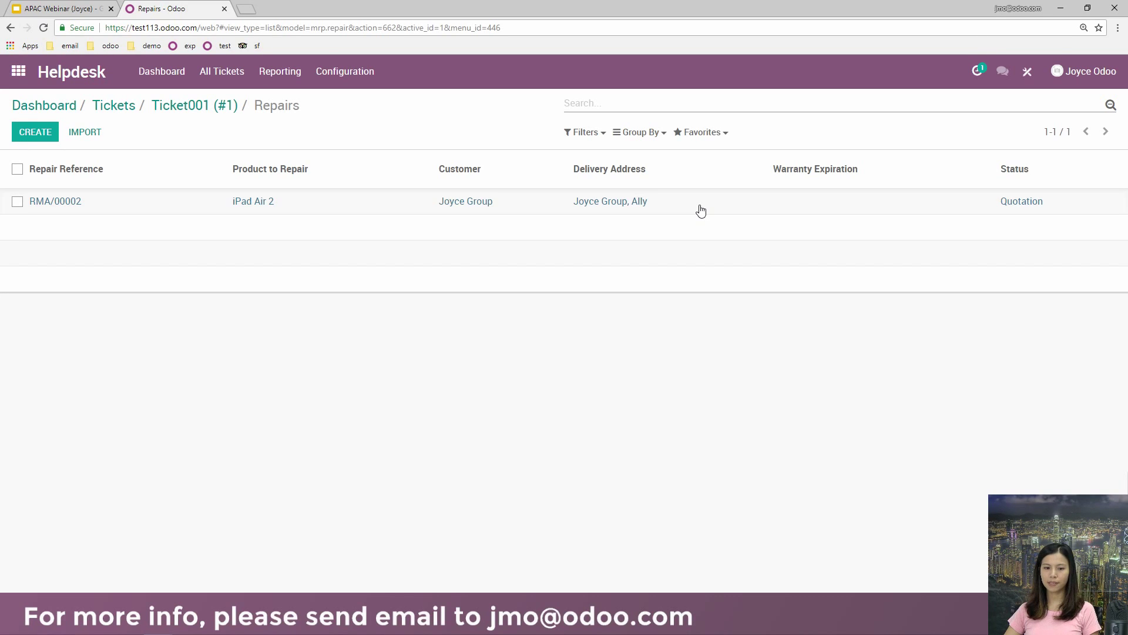
click(340, 213)
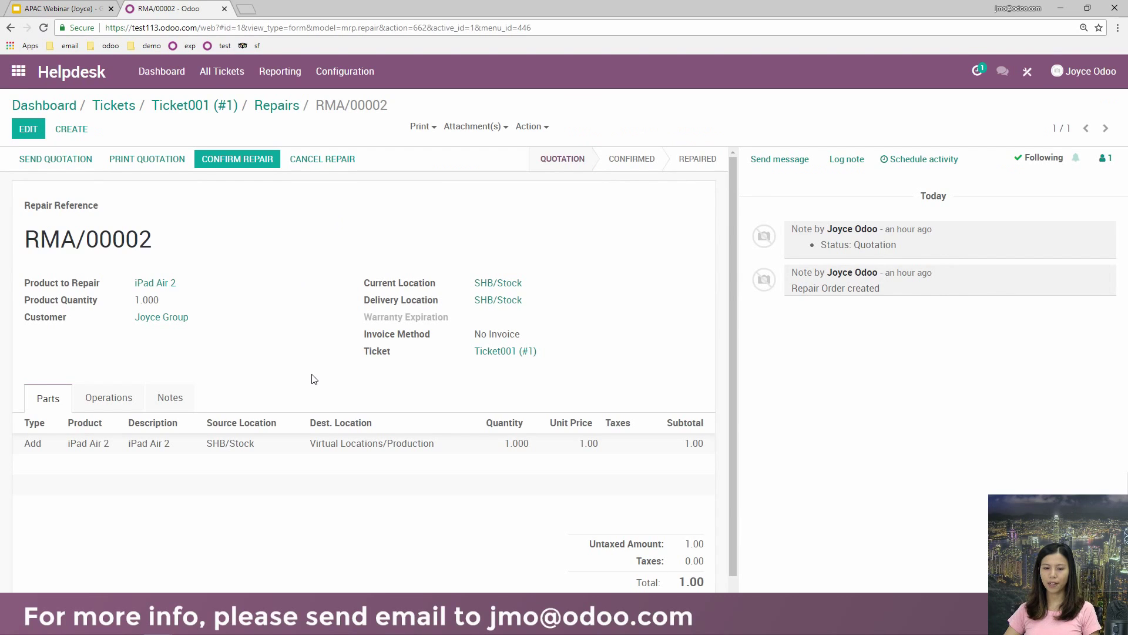
scroll(313, 370, down, 1)
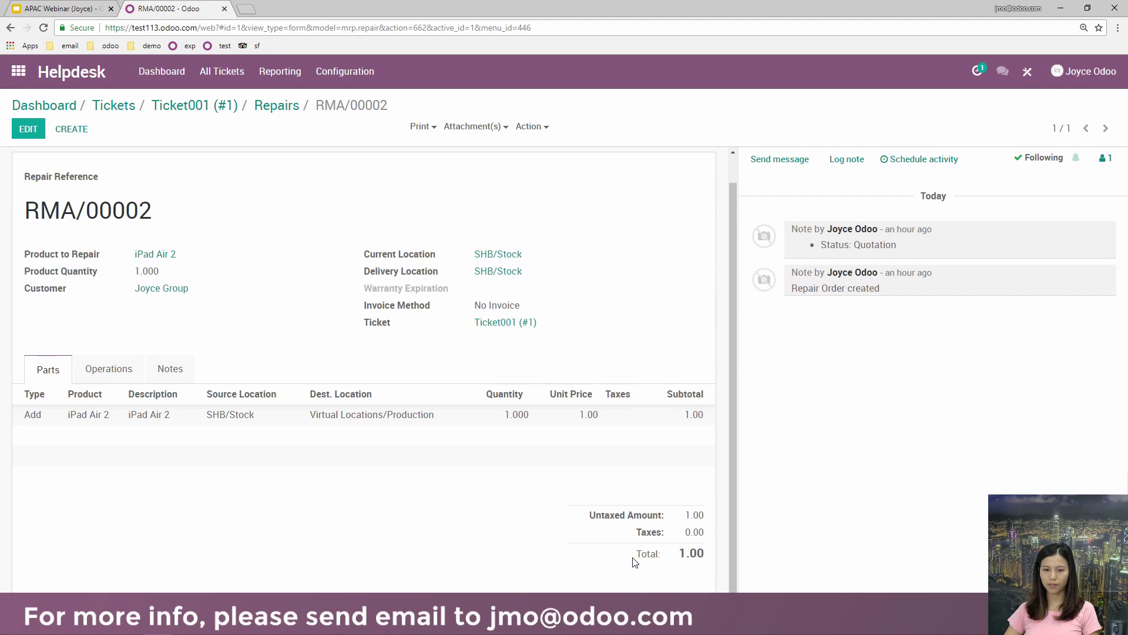
scroll(632, 557, up, 1)
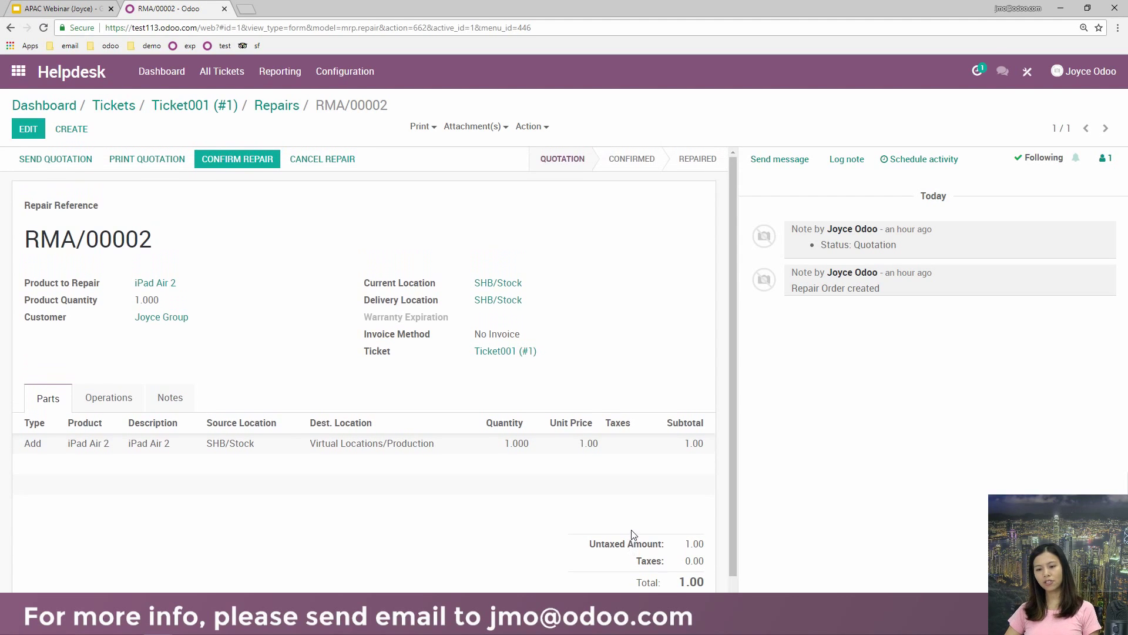
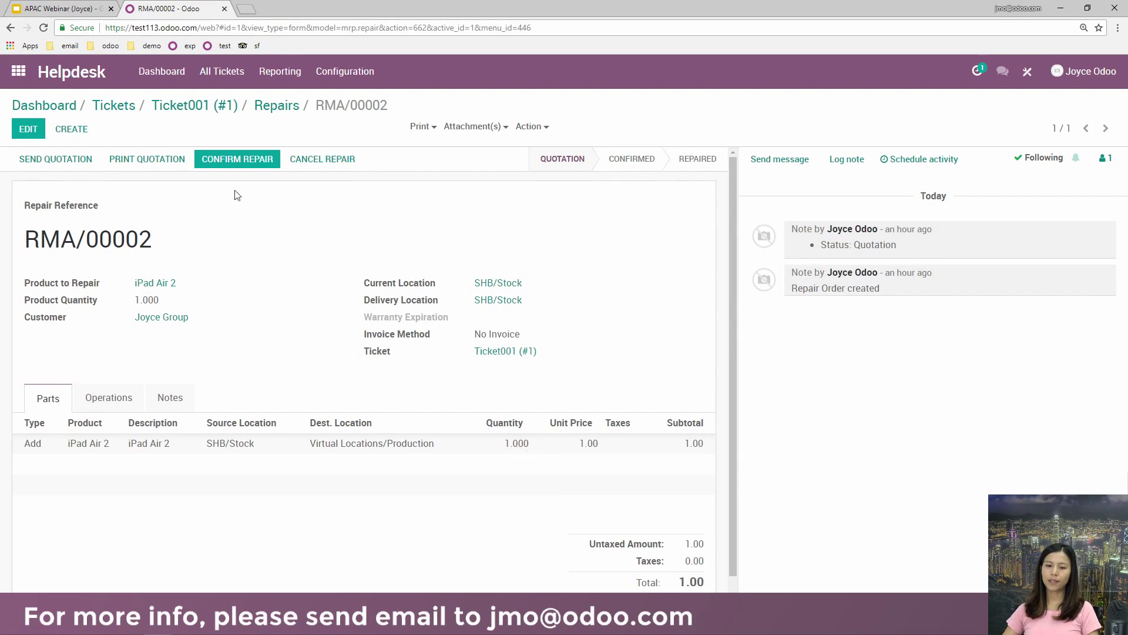
- Switch to the Timesheets app and show My Timesheet as a list
click(16, 72)
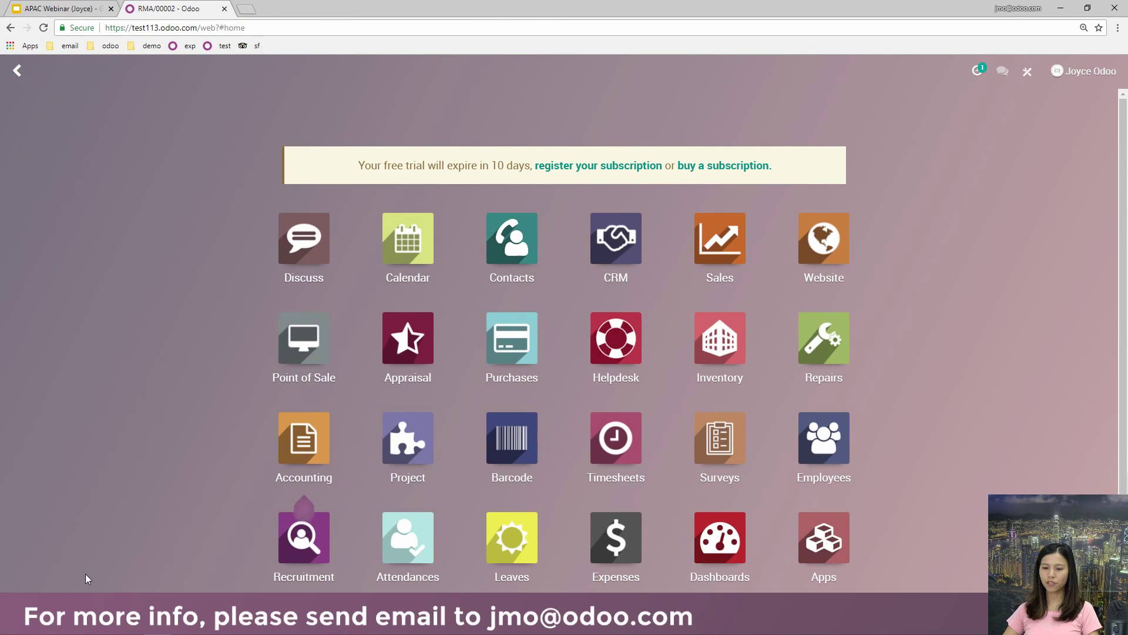
scroll(86, 571, down, 2)
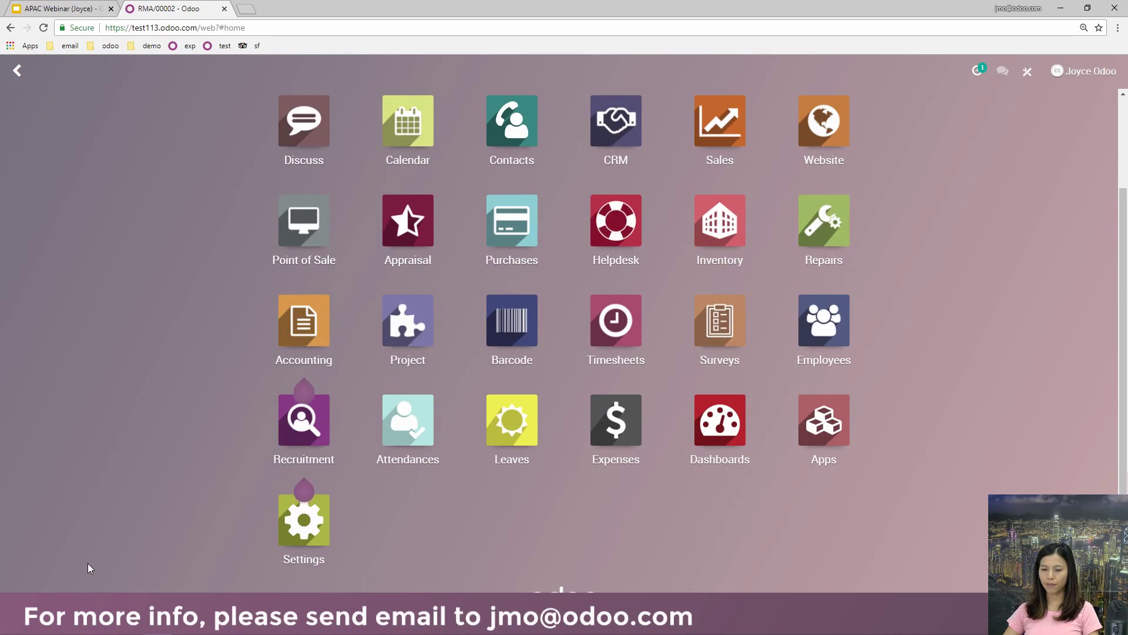
click(601, 326)
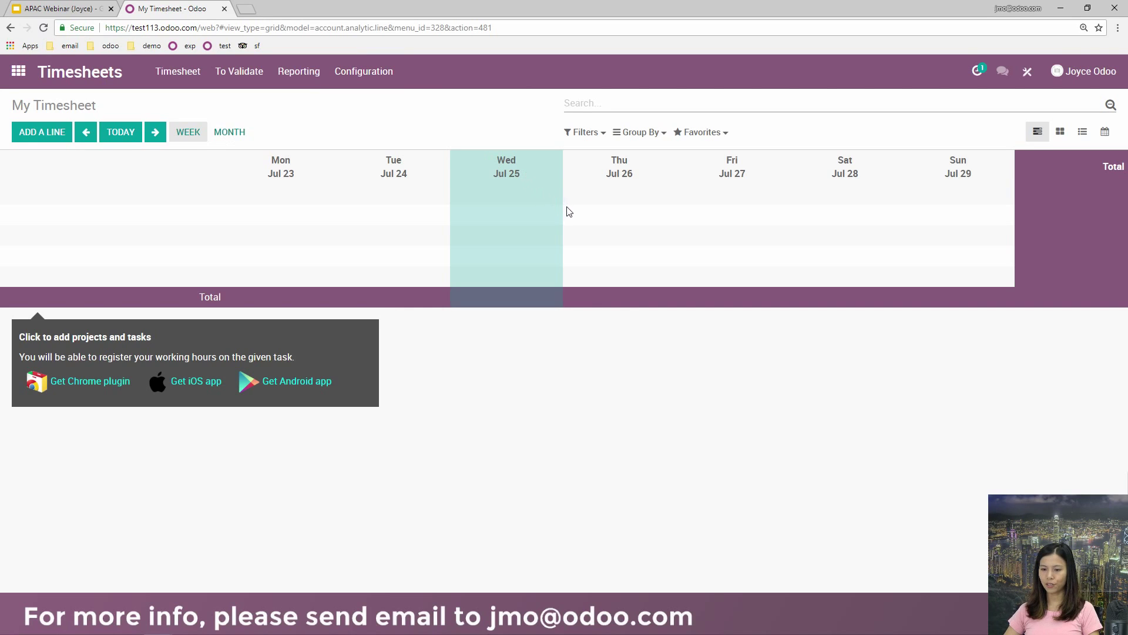
click(1061, 133)
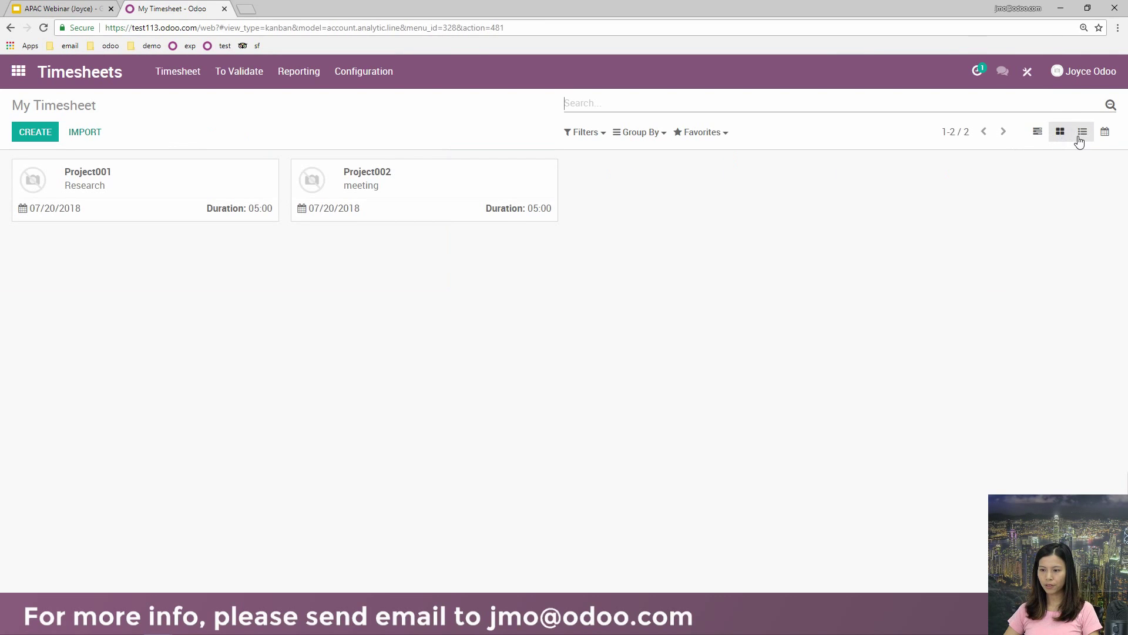
click(1080, 136)
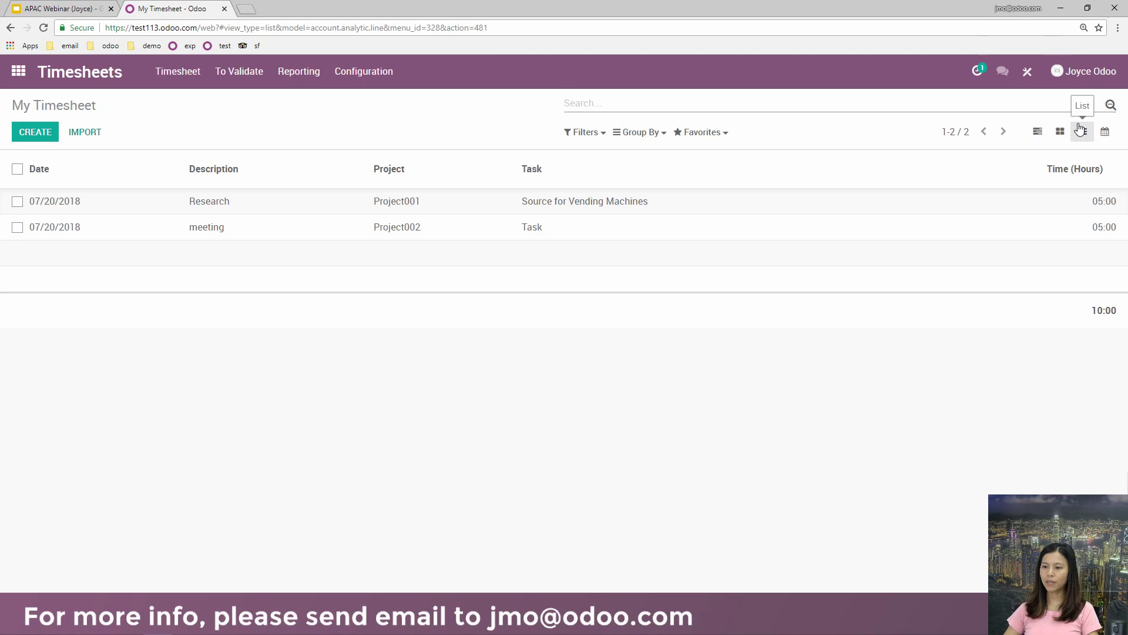
- In Studio, add a Many2one column between Task and Time (Hours) related to the helpdesk Ticket model, and leave Studio
click(1028, 72)
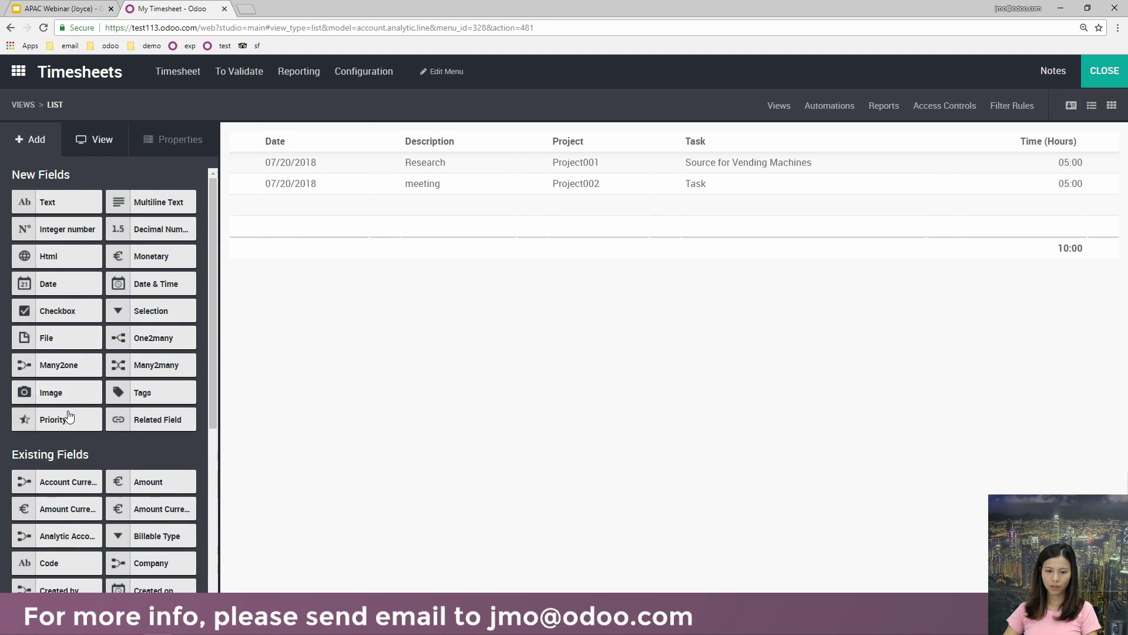
drag(88, 367, 888, 194)
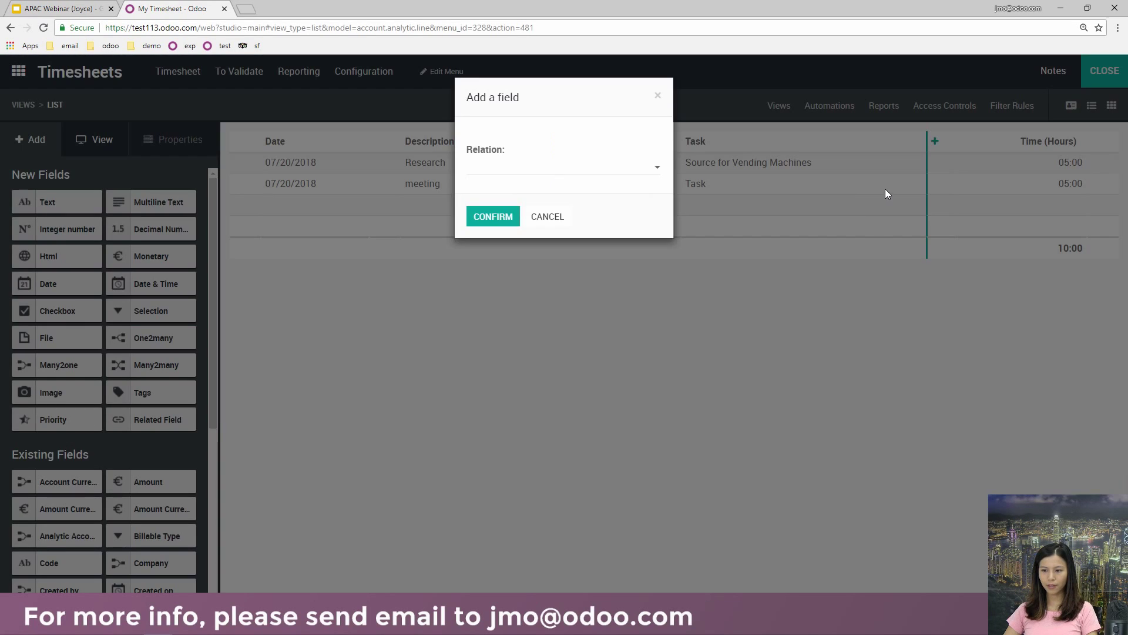
click(603, 173)
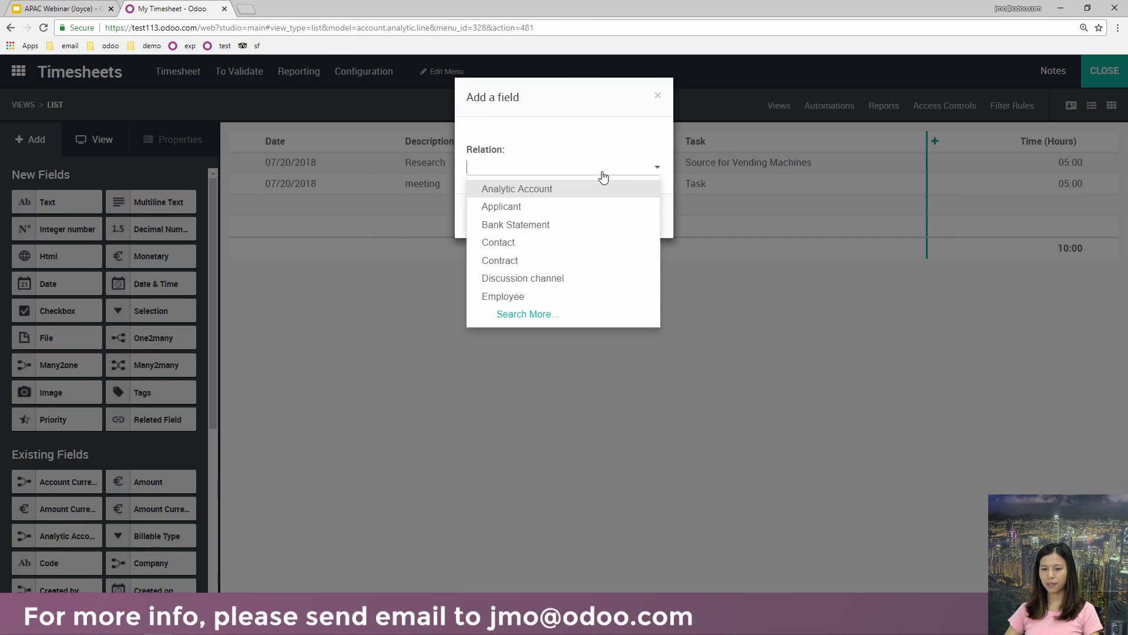
text(helpdes)
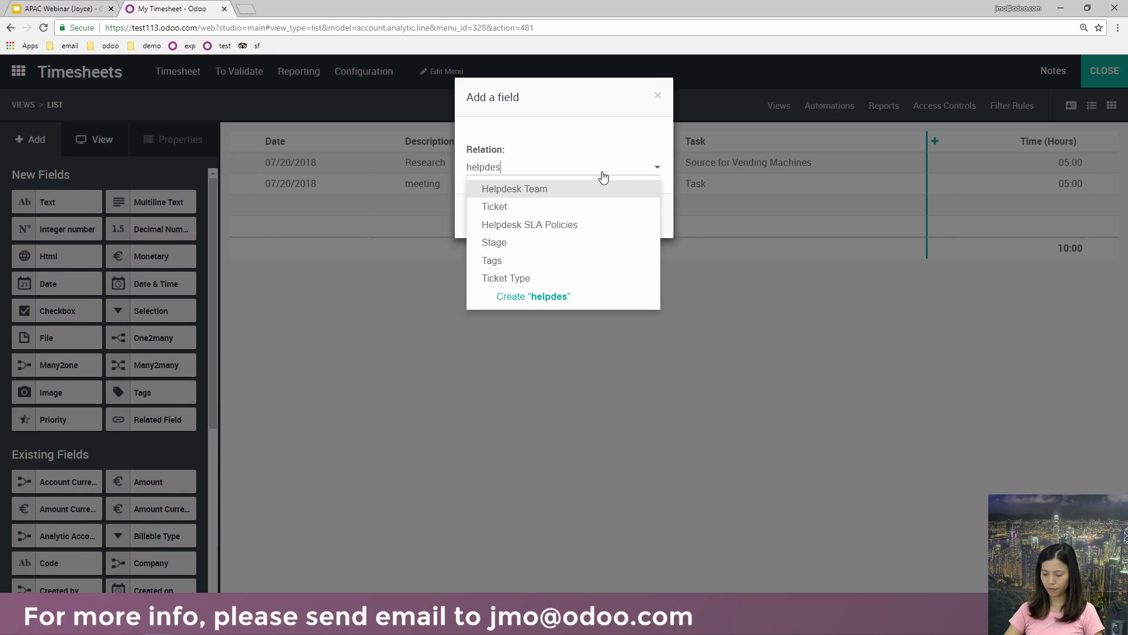
click(580, 210)
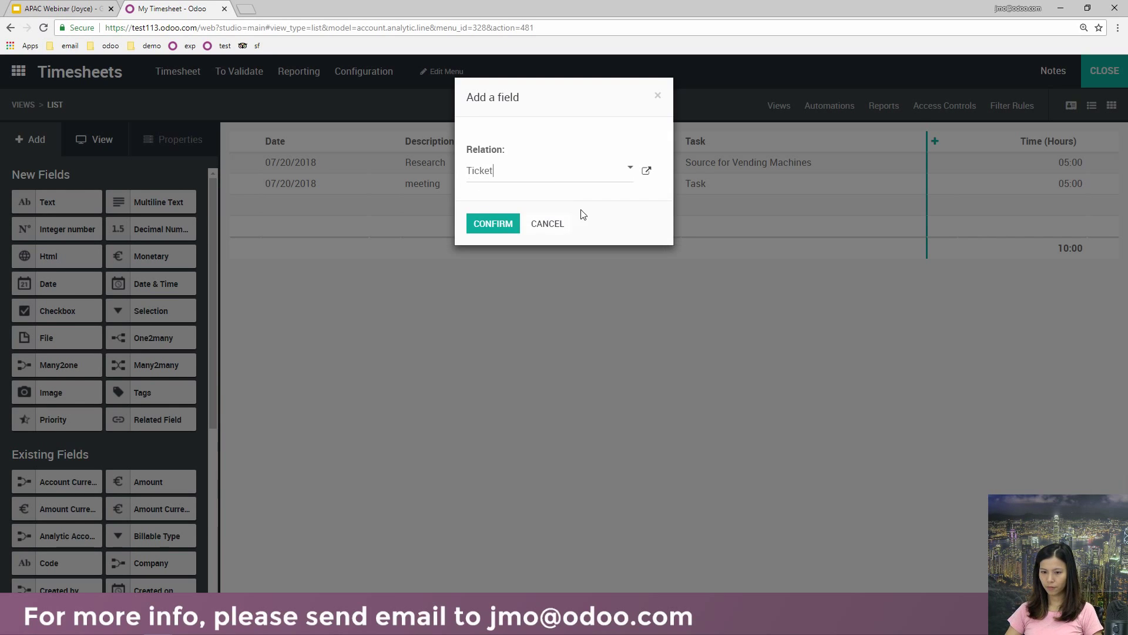
click(487, 224)
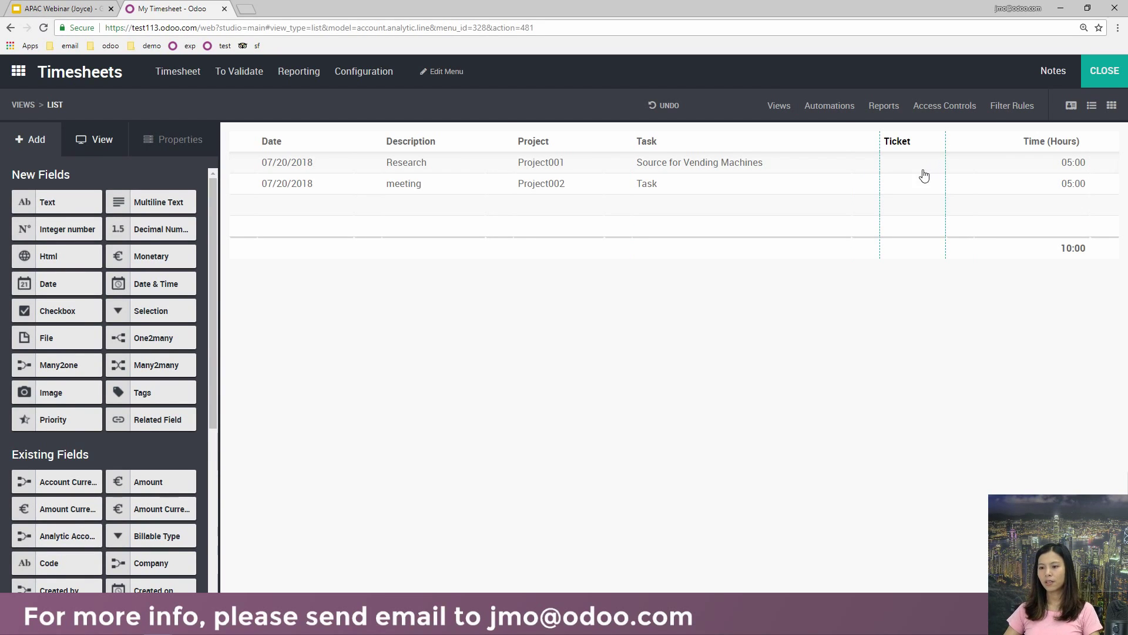
click(1113, 79)
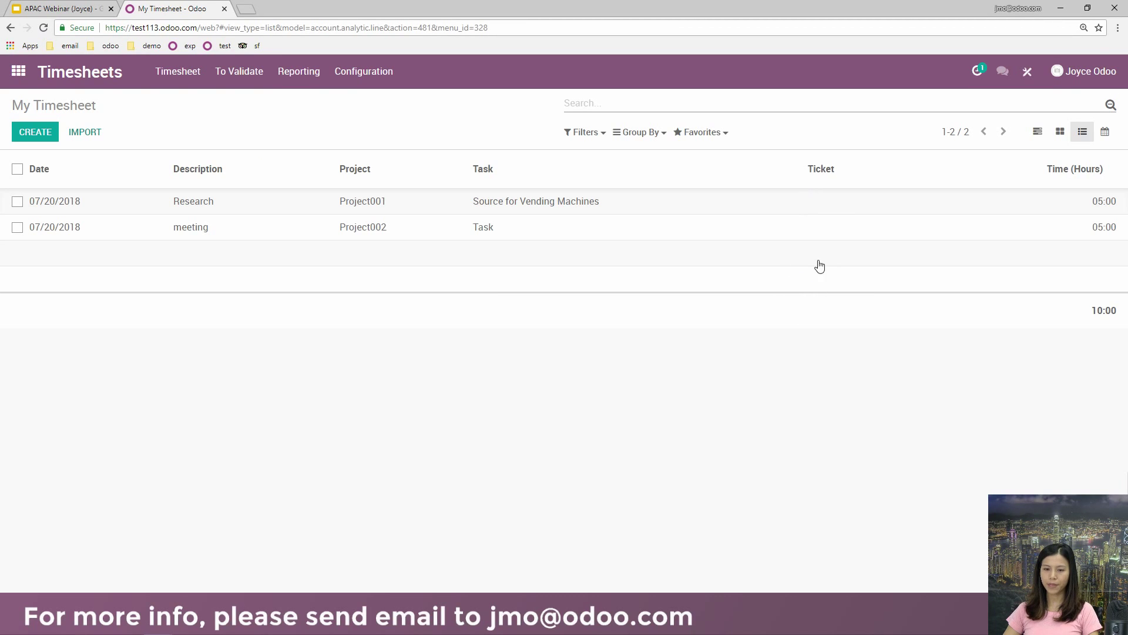
- Go back to Helpdesk and open the Support team's Ticket001 in edit mode
click(18, 71)
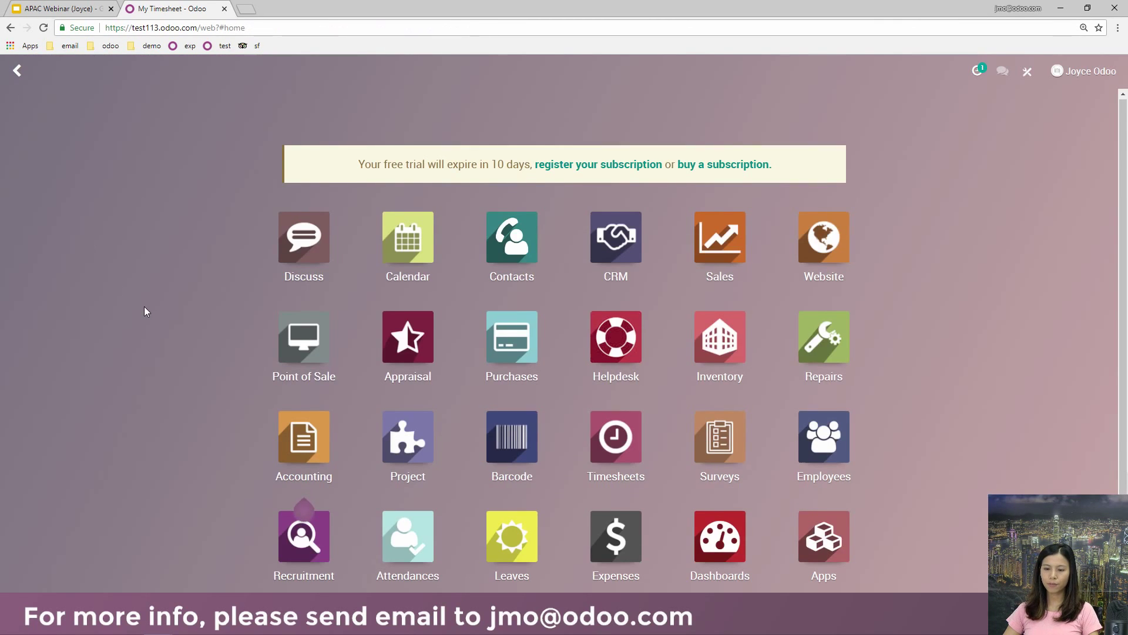
scroll(144, 305, down, 1)
click(607, 287)
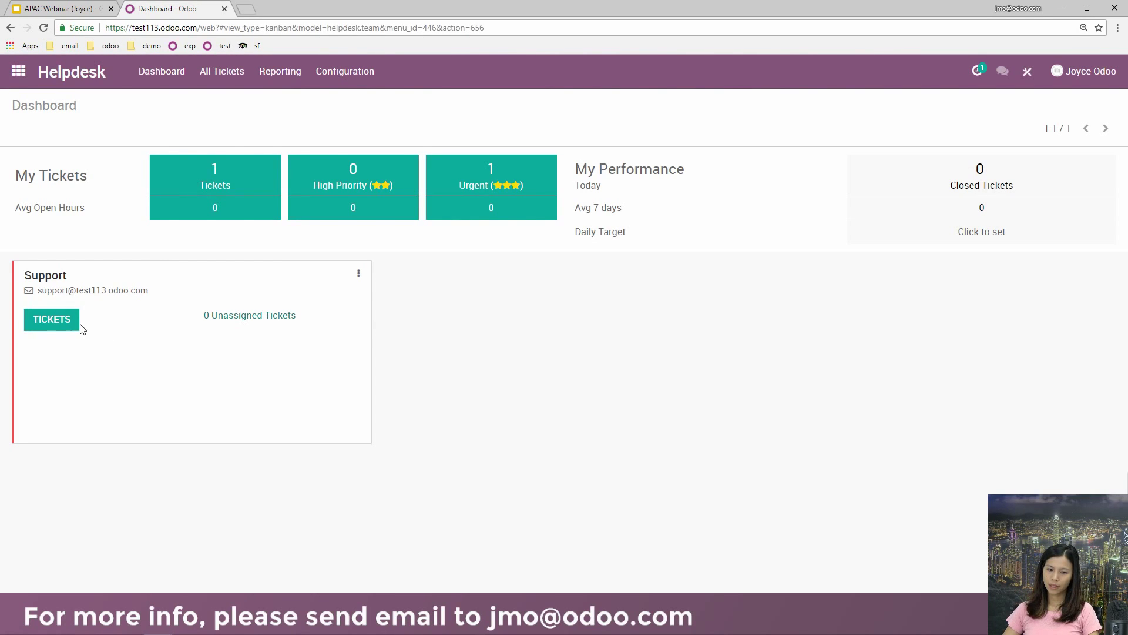
click(49, 325)
click(111, 232)
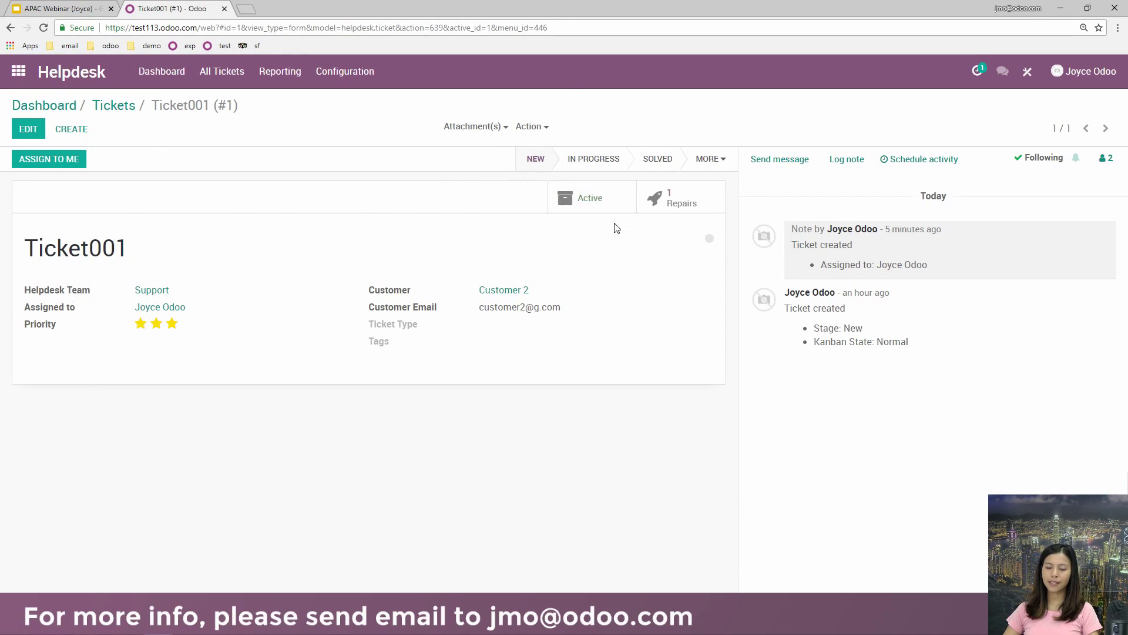
click(26, 127)
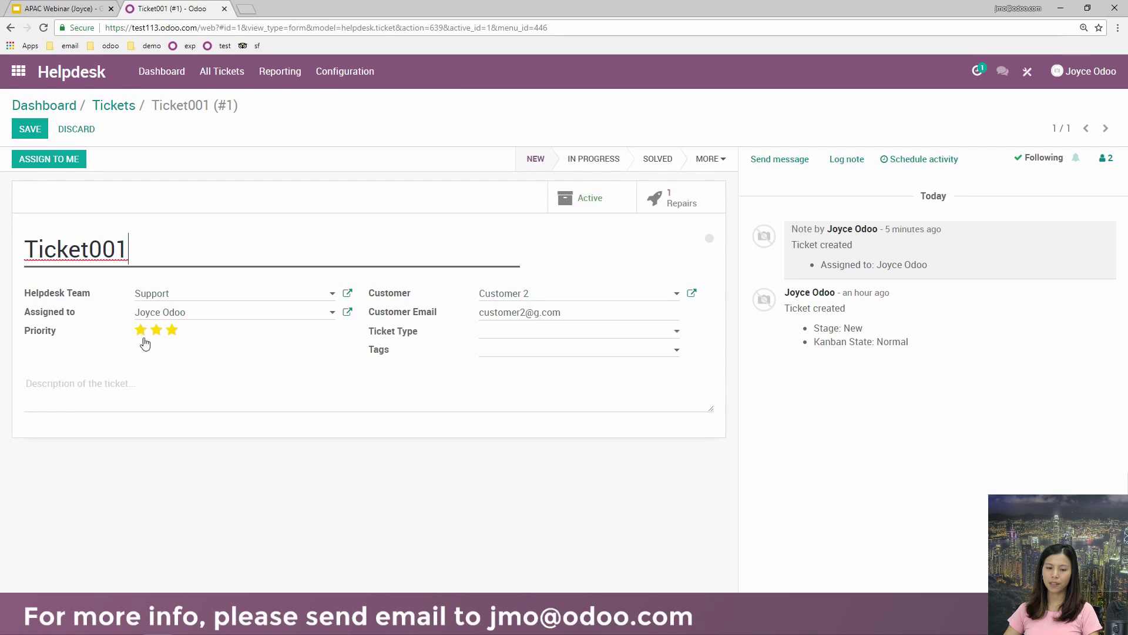
click(113, 397)
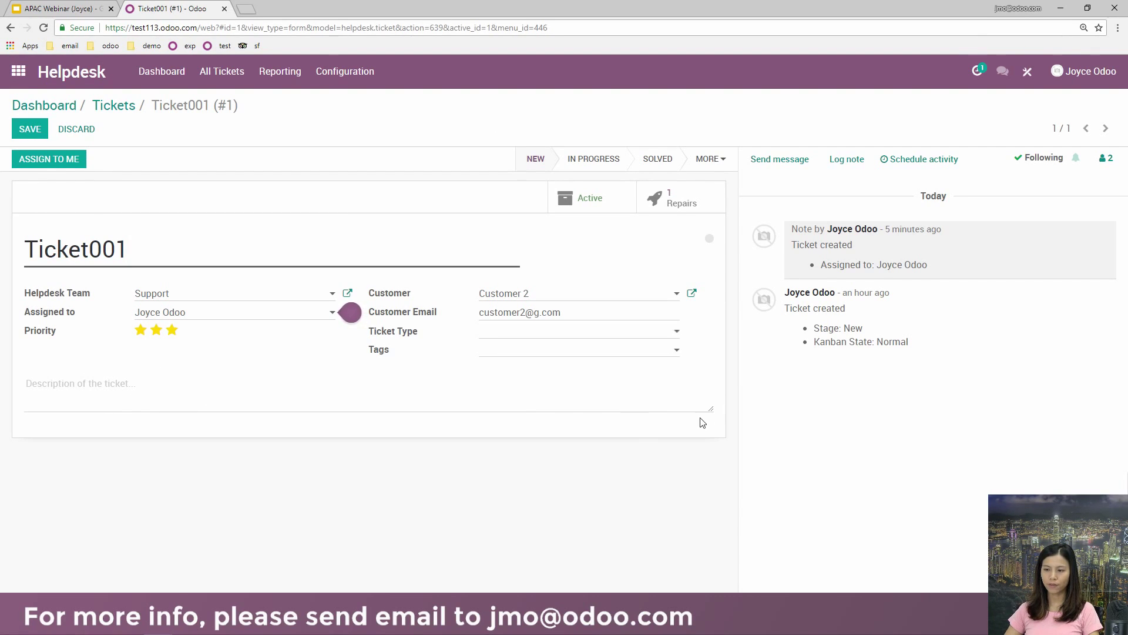
- In Studio, add a One2many field above the ticket form's Description, using the related field Ticket (account.analytic.line)
click(1026, 73)
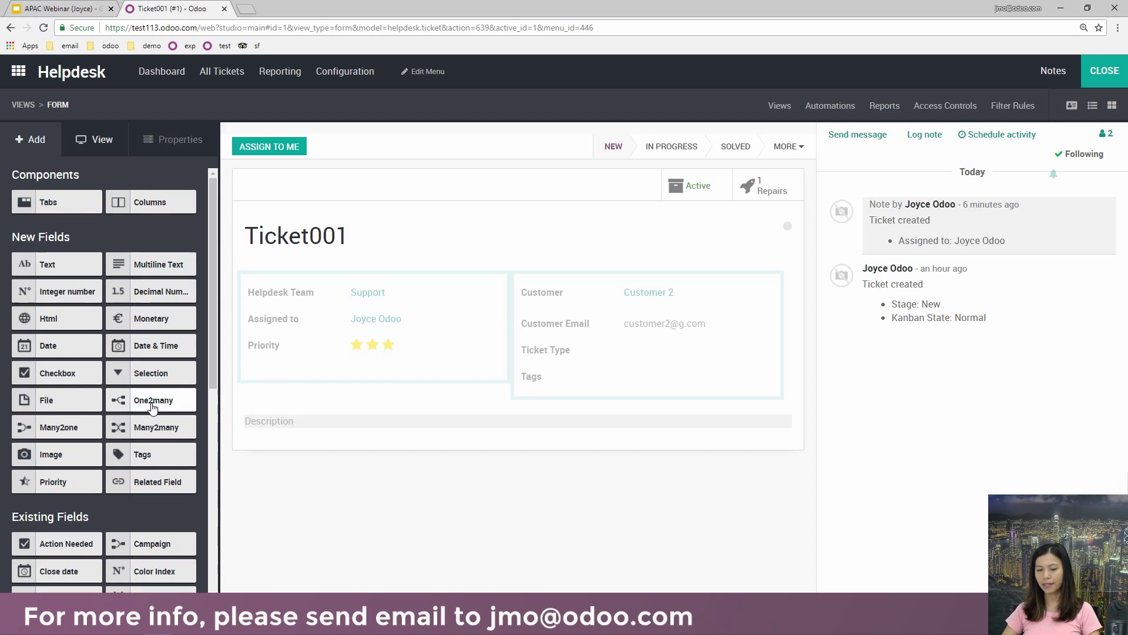
drag(152, 406, 326, 424)
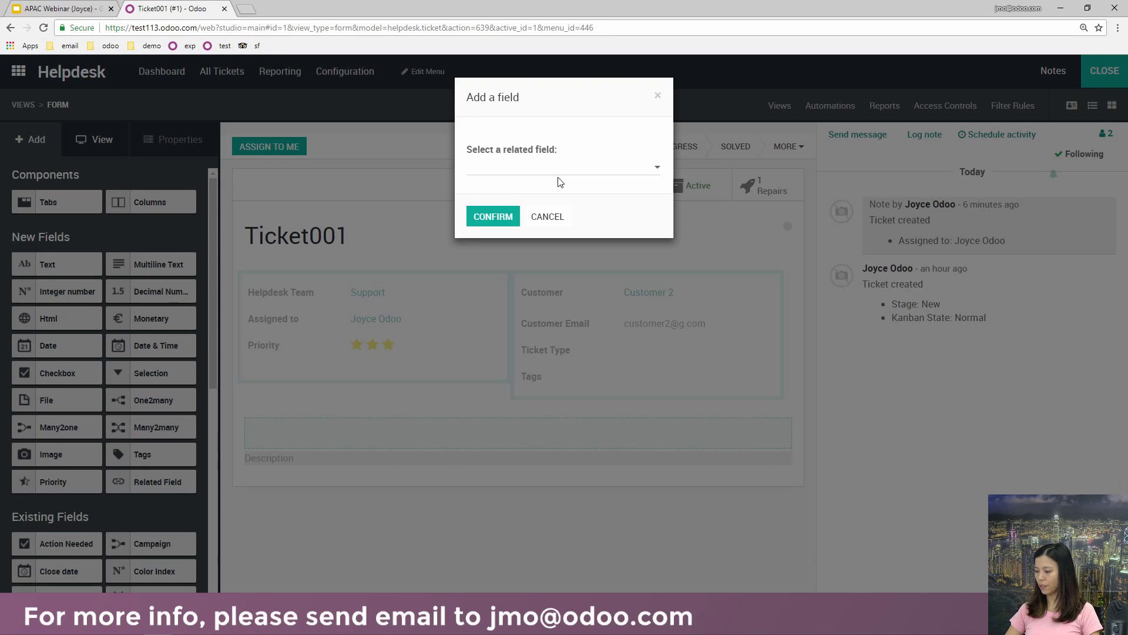
click(565, 162)
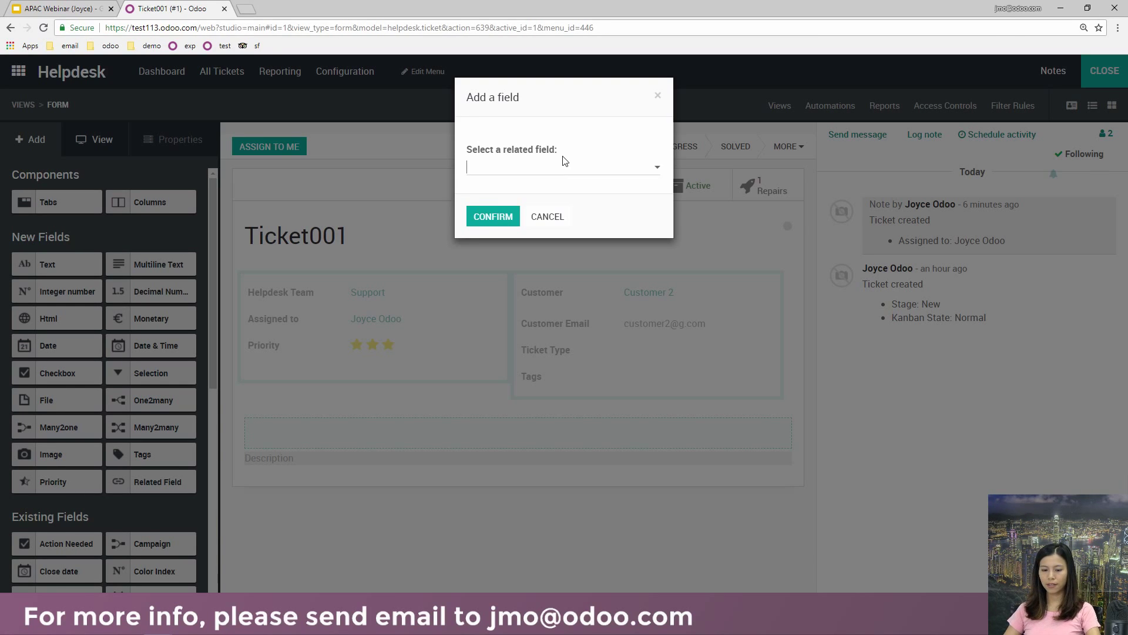
text(ticket)
click(548, 224)
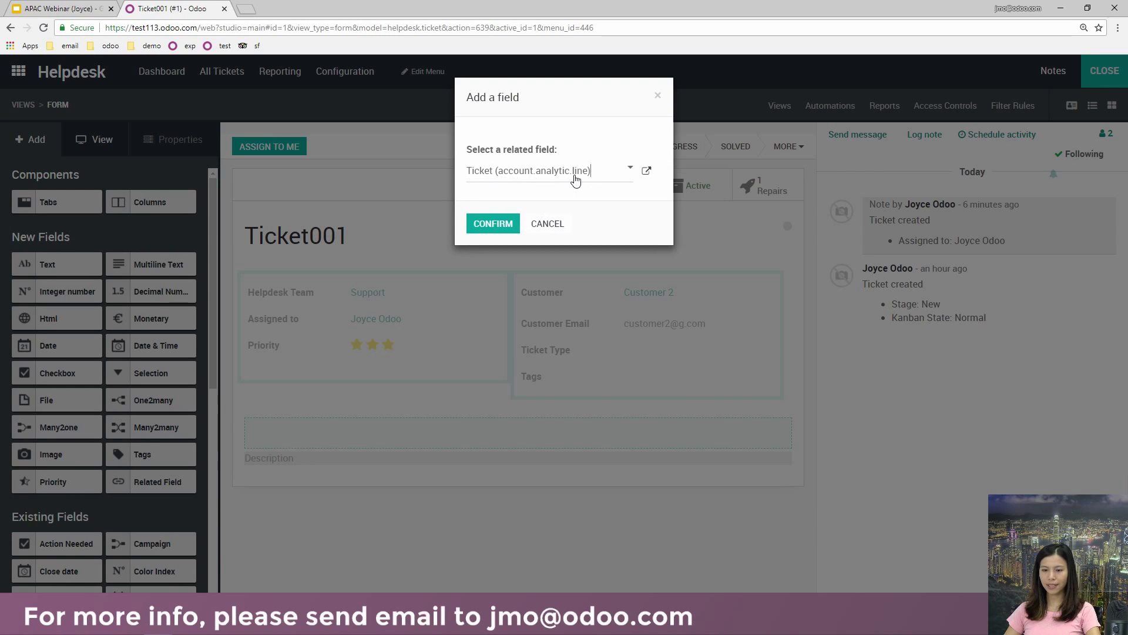
click(476, 225)
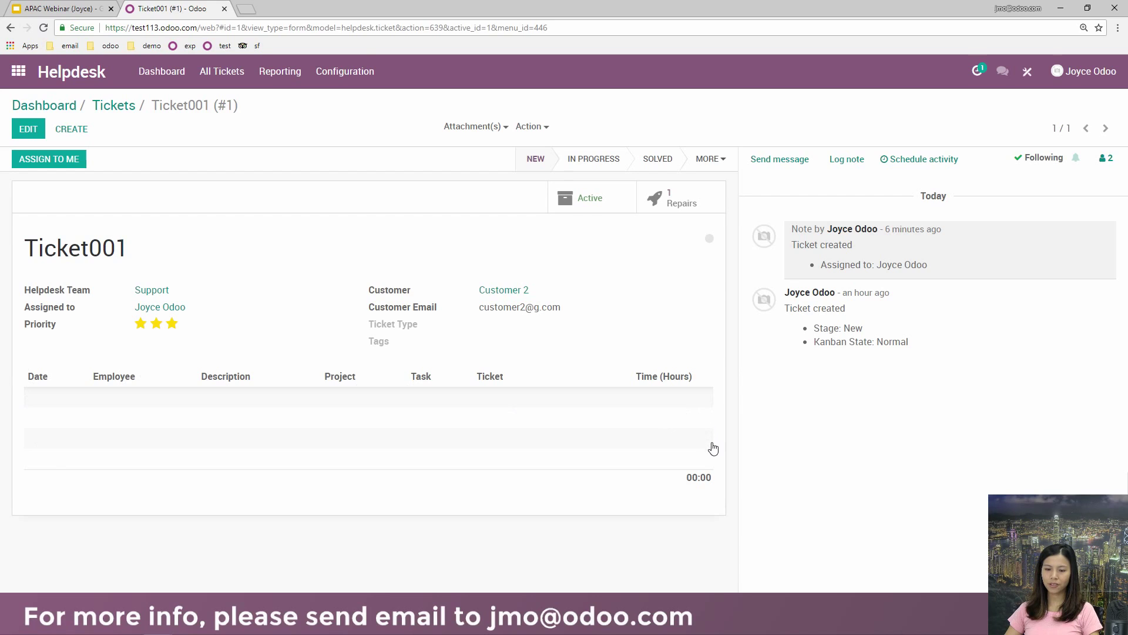
- Edit Ticket001 and add a timesheet line with the description "Troubleshooting for customer"
click(28, 128)
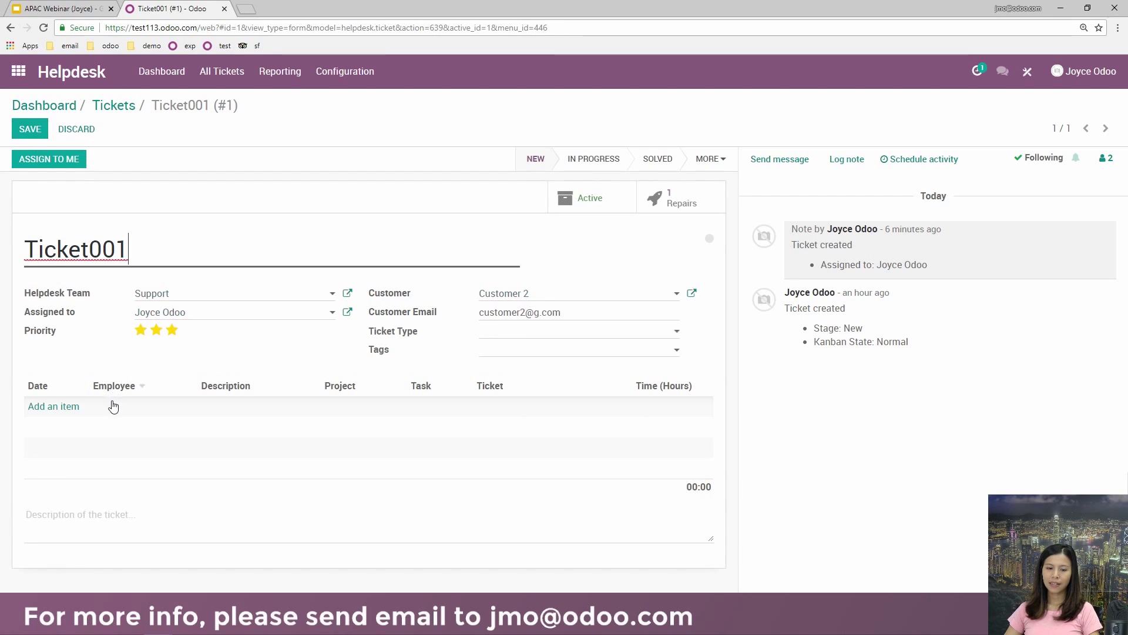
click(63, 413)
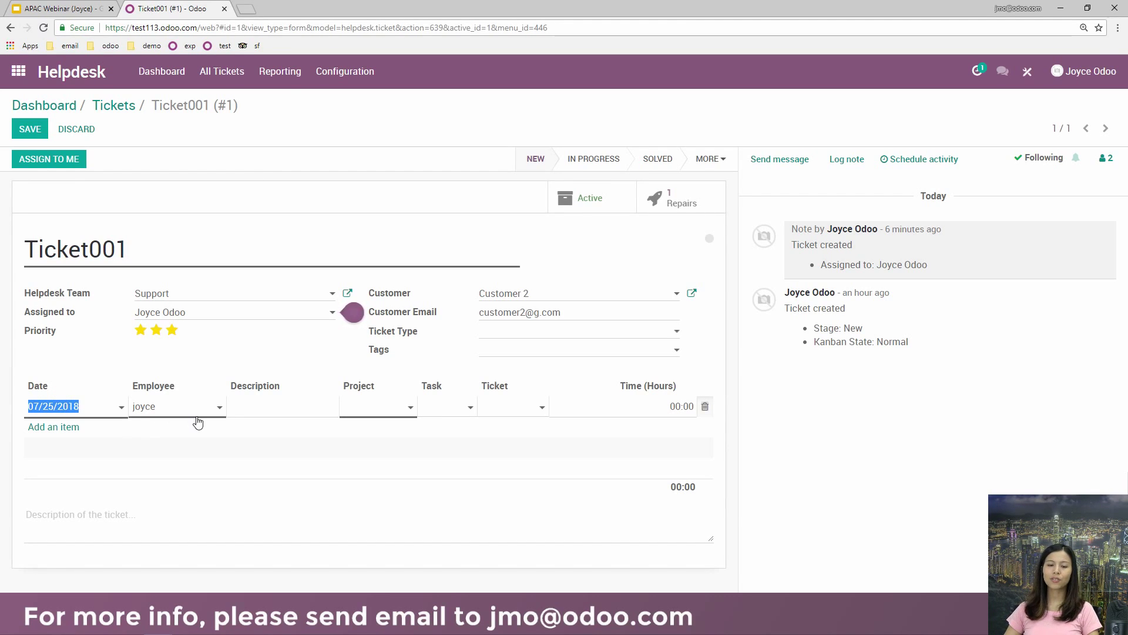
click(268, 408)
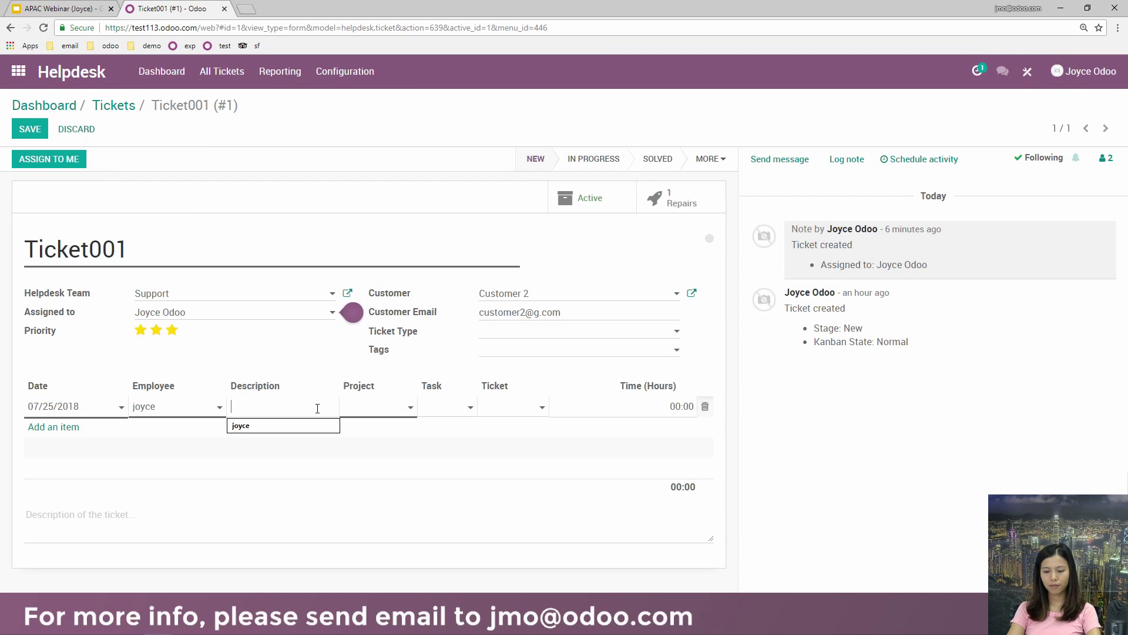
text(Trouble)
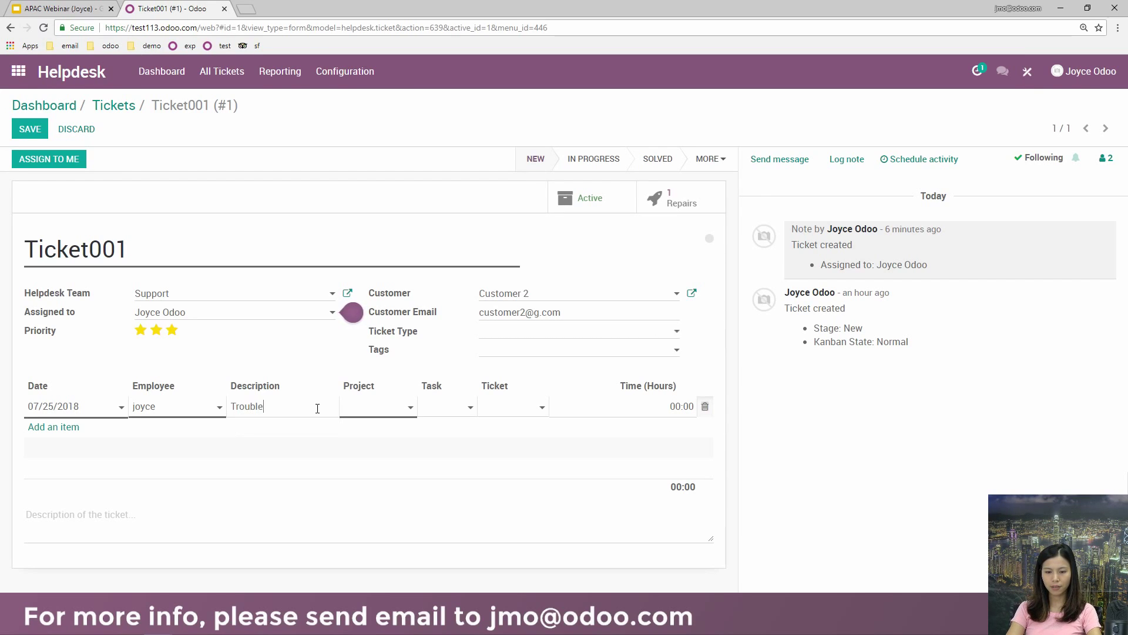
text(shooting for c)
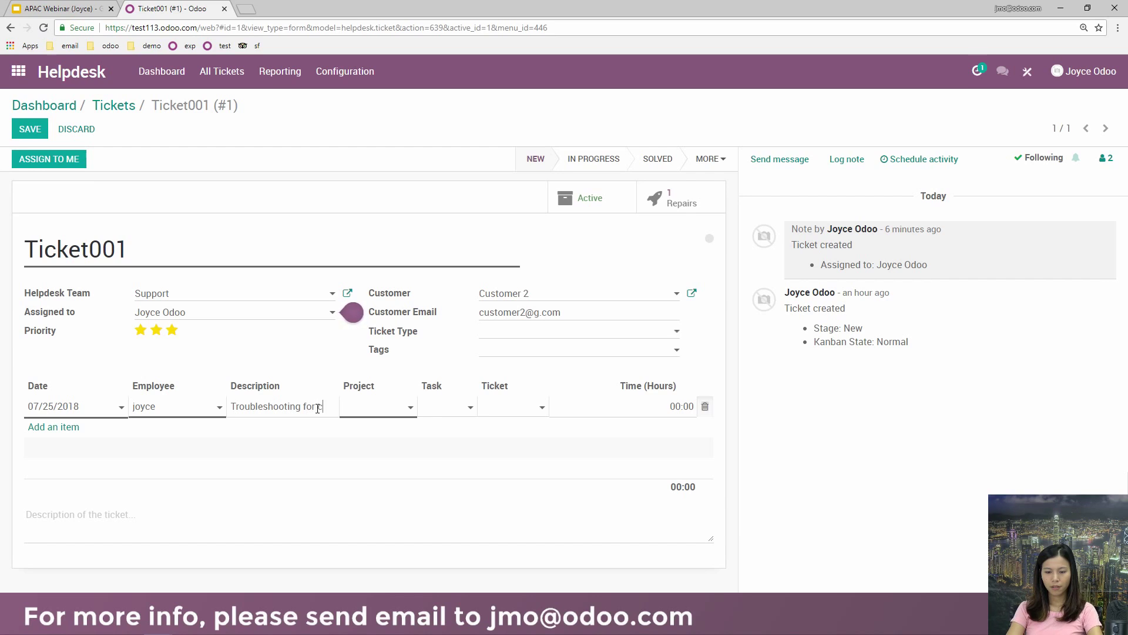
text(ustomer)
- Assign the timesheet line to Project001, the task Source for Vending Machines and the ticket Ticket001 (#1)
click(360, 406)
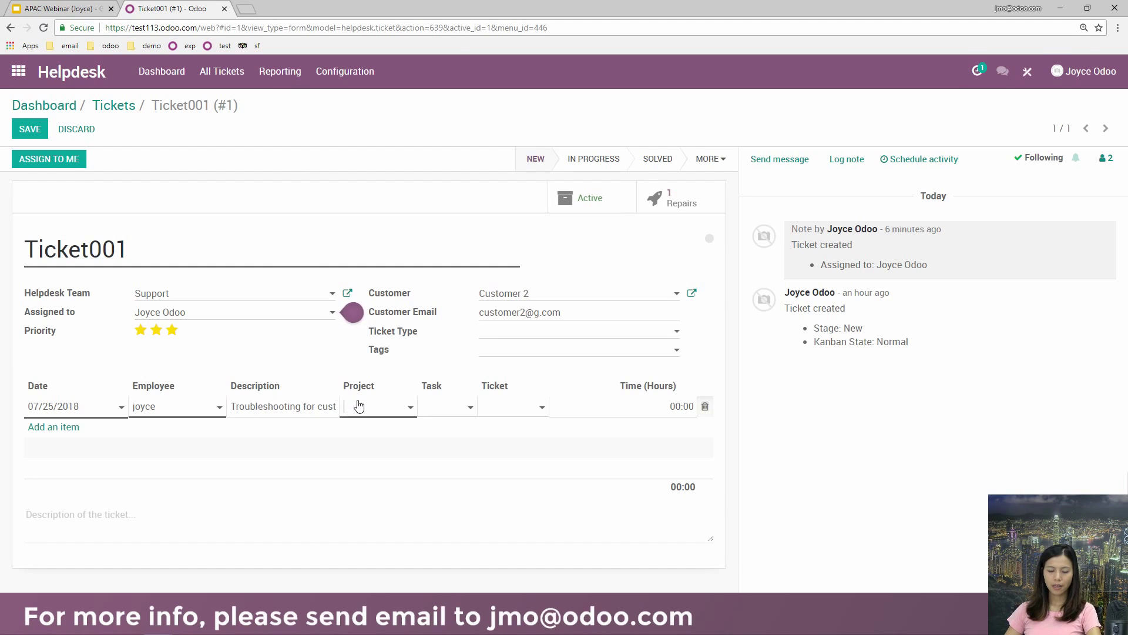
click(375, 433)
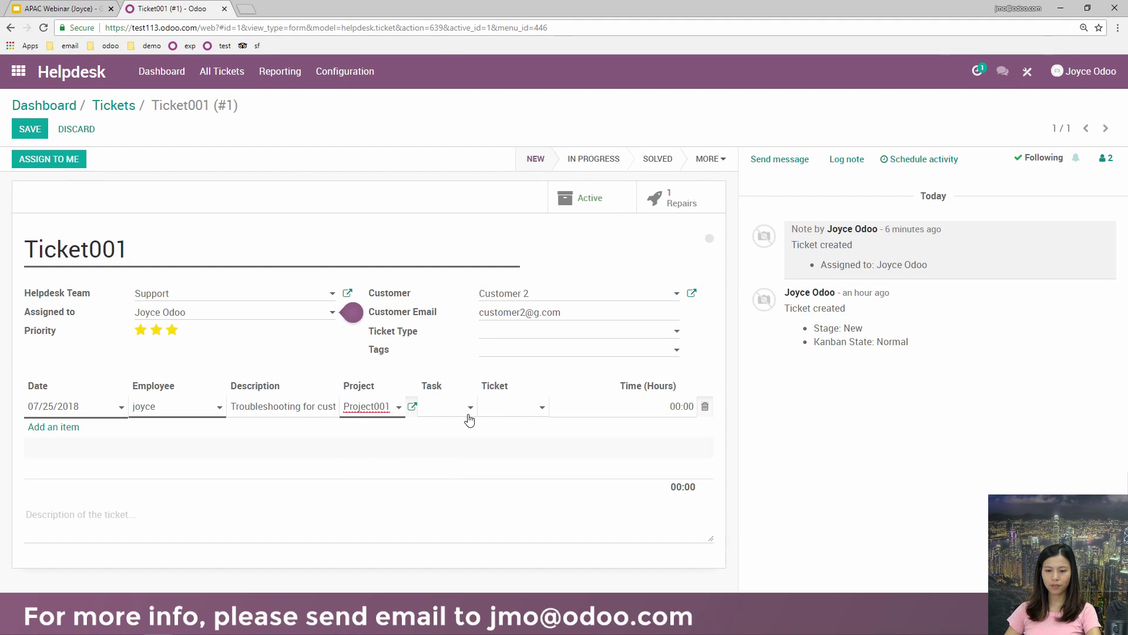
click(455, 414)
click(466, 432)
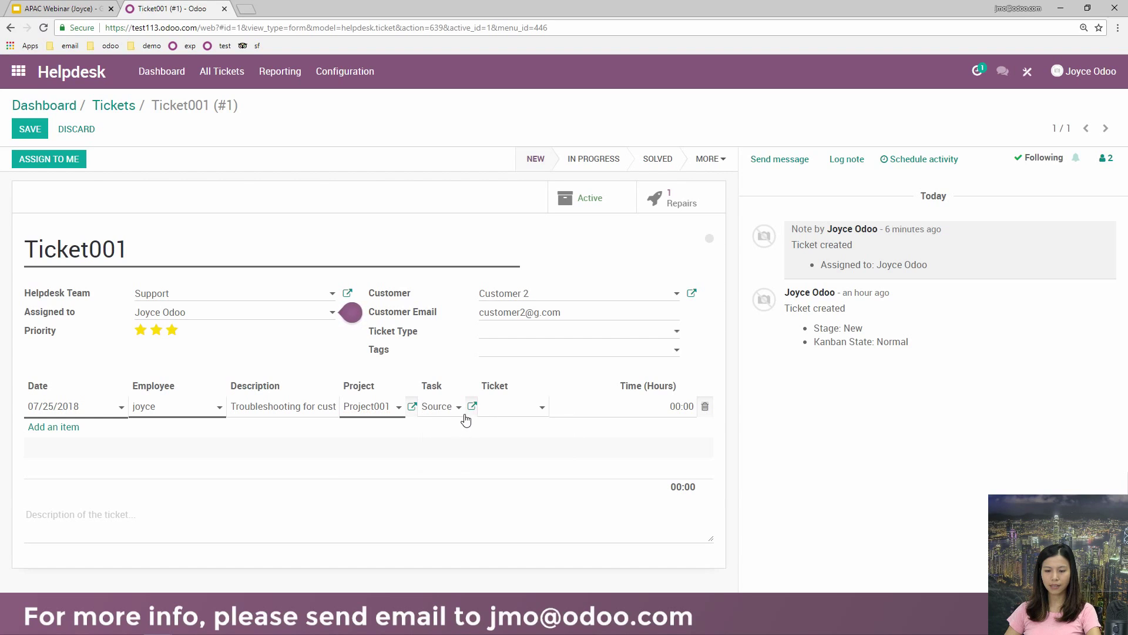
click(539, 412)
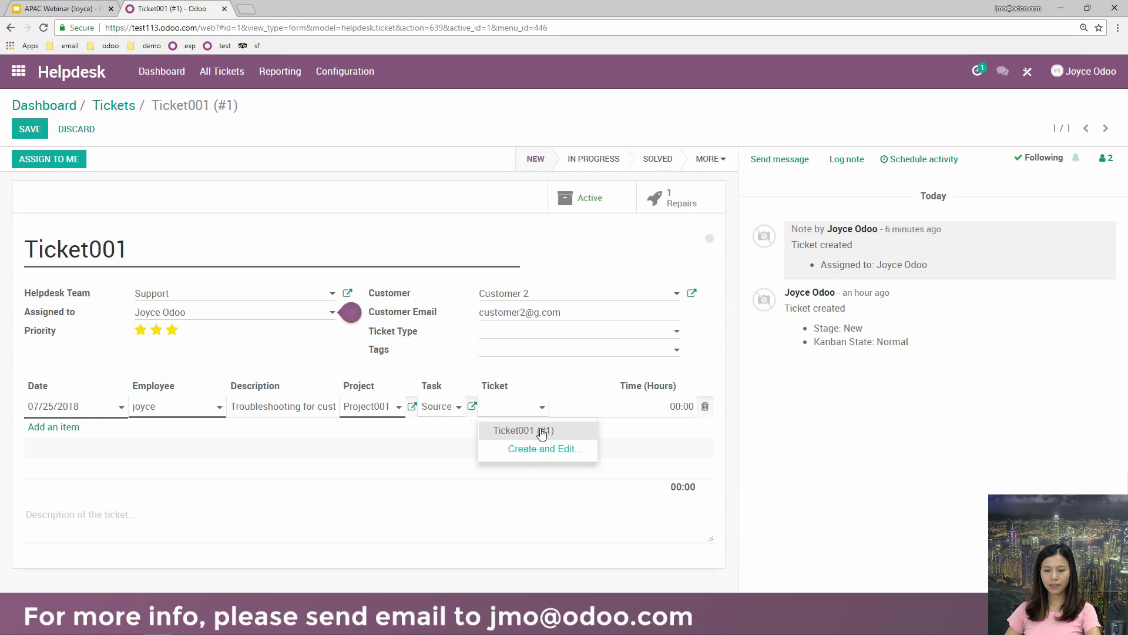
click(540, 432)
- Set the timesheet line's time to 2 hours and save the ticket
click(662, 414)
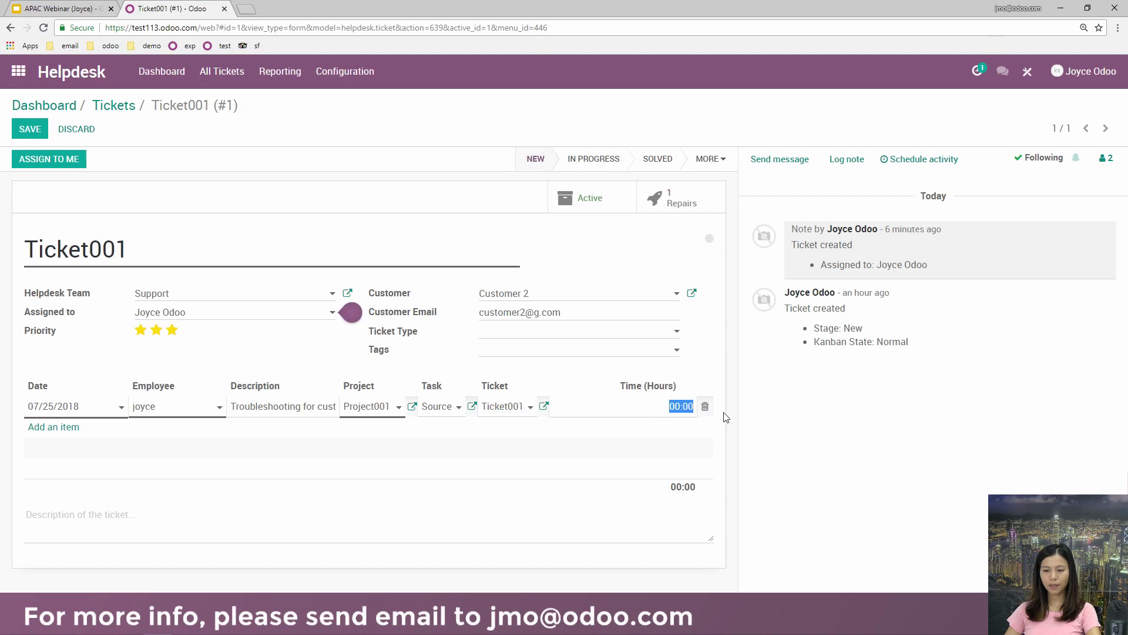
text(2)
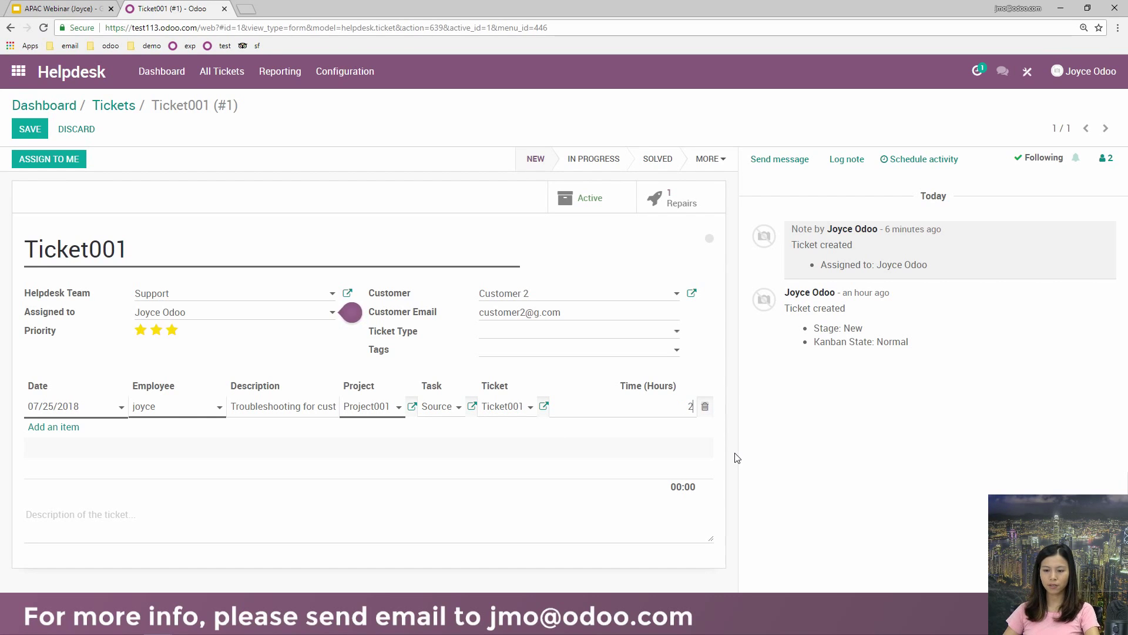
click(751, 453)
click(33, 130)
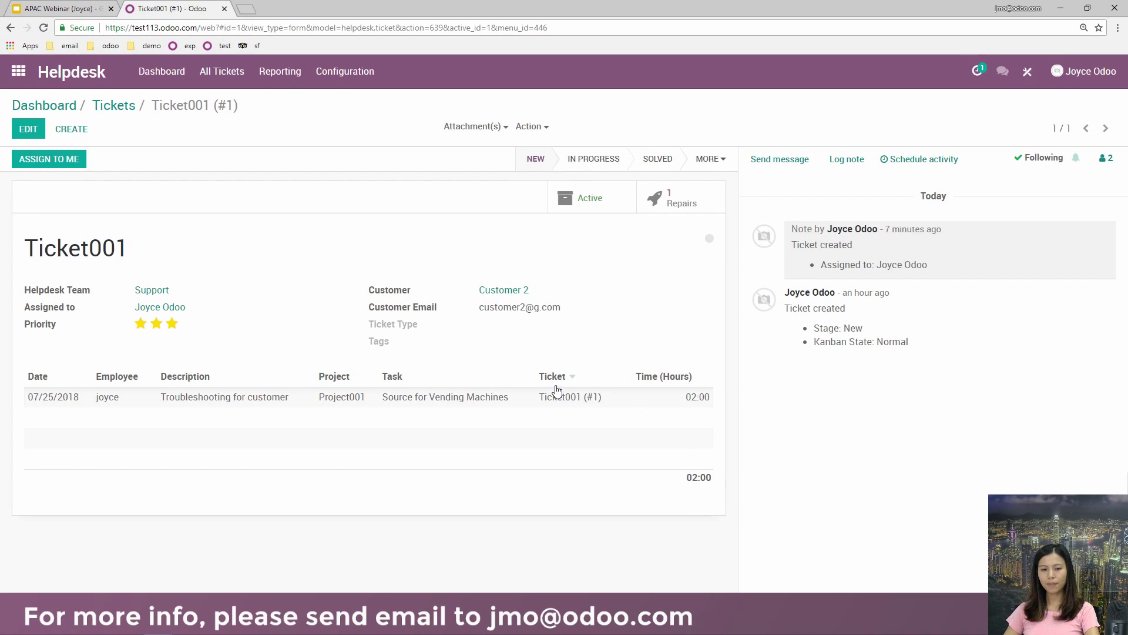
- Switch to the Timesheets app, review the troubleshooting entry and its ticket in My Timesheet as a list, and return to the app overview
click(16, 76)
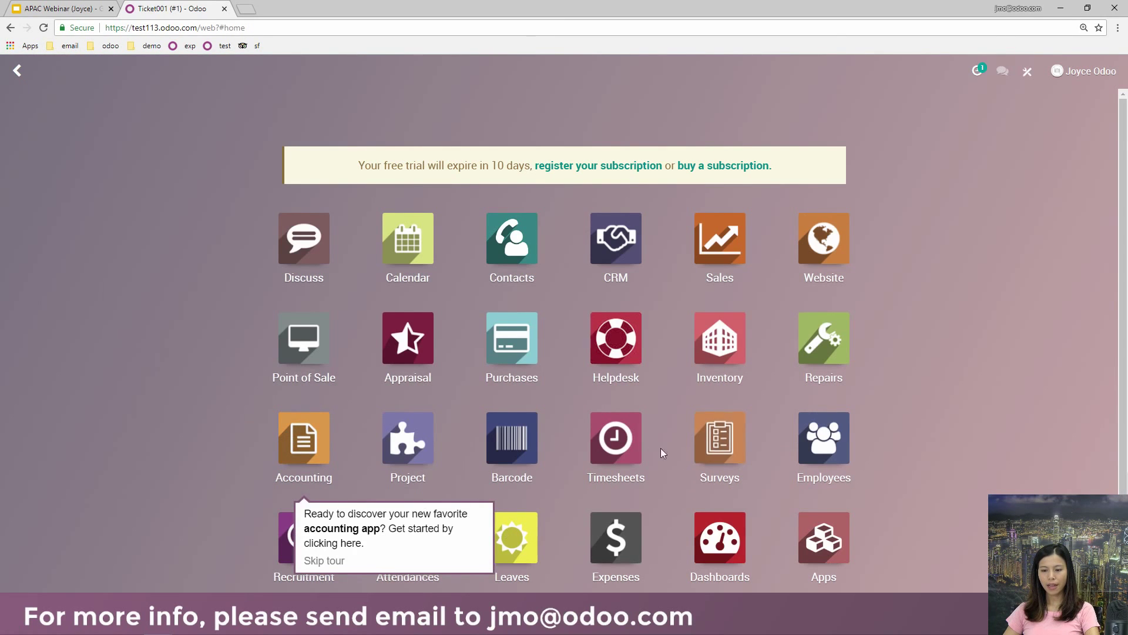
click(620, 441)
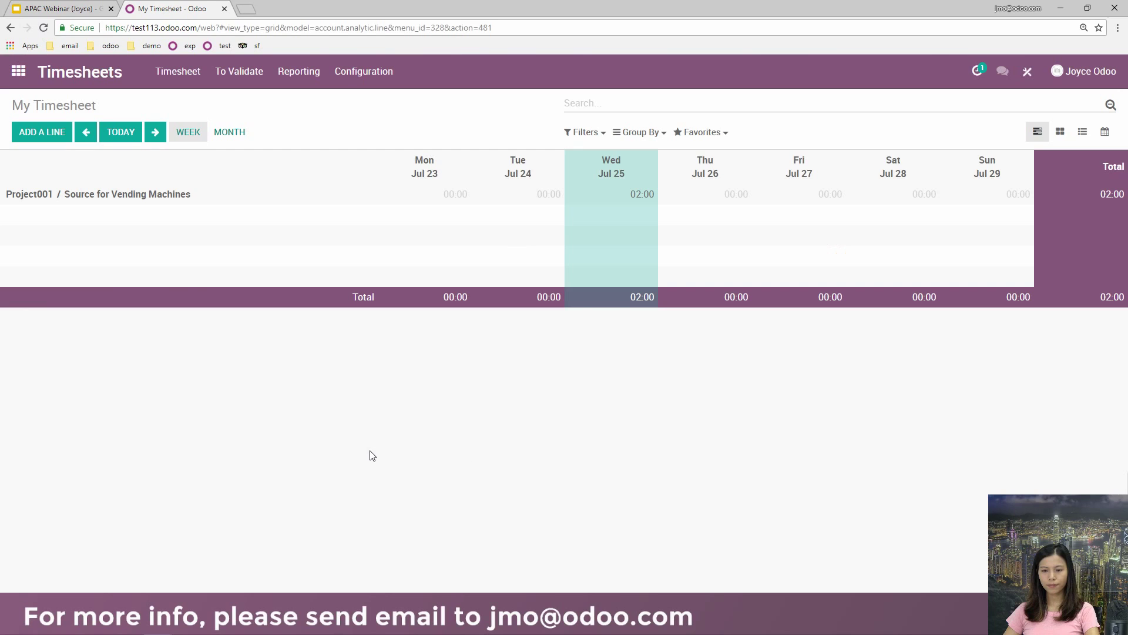
click(1082, 134)
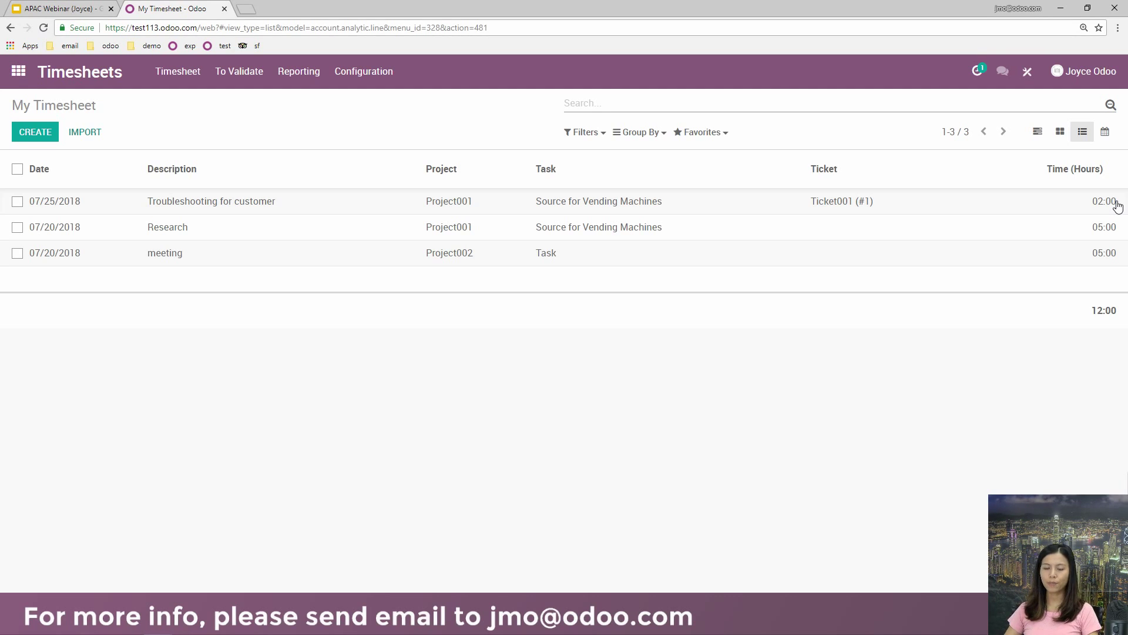
click(18, 72)
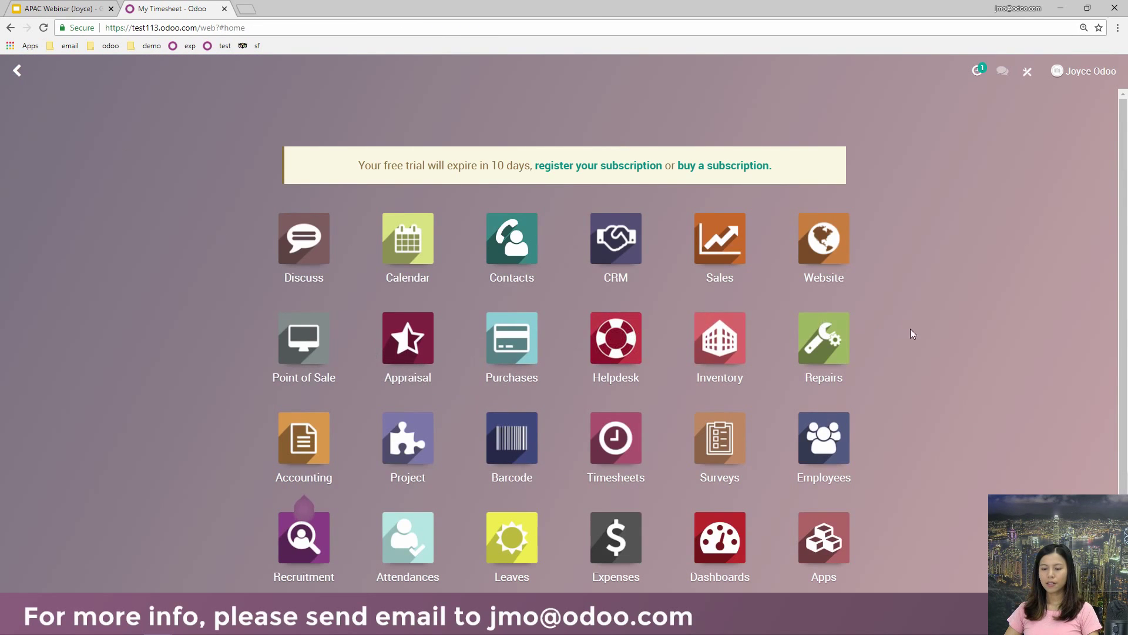